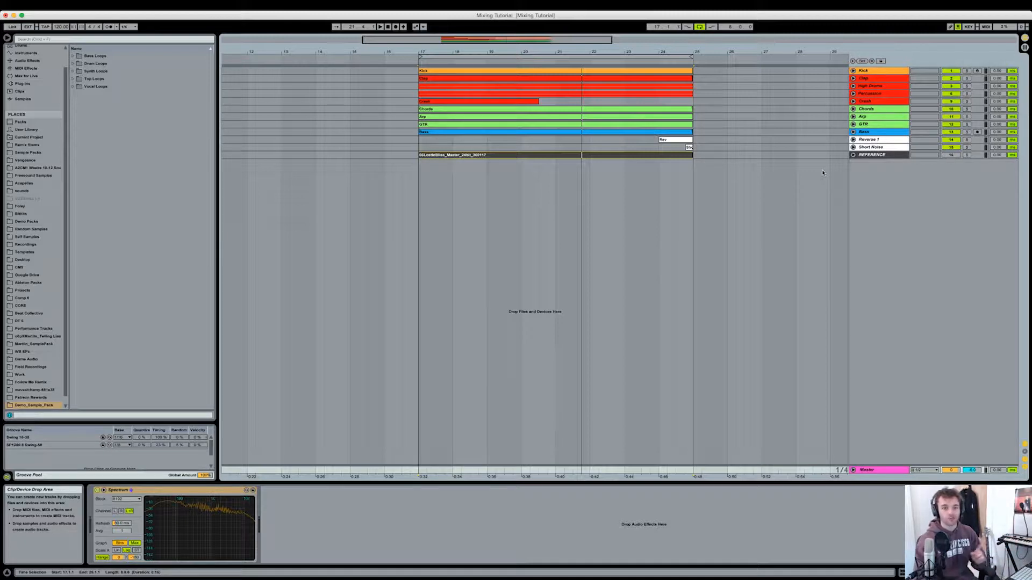
# Step: Insert four new audio tracks directly below the Short Noise track
pyautogui.click(866, 148)
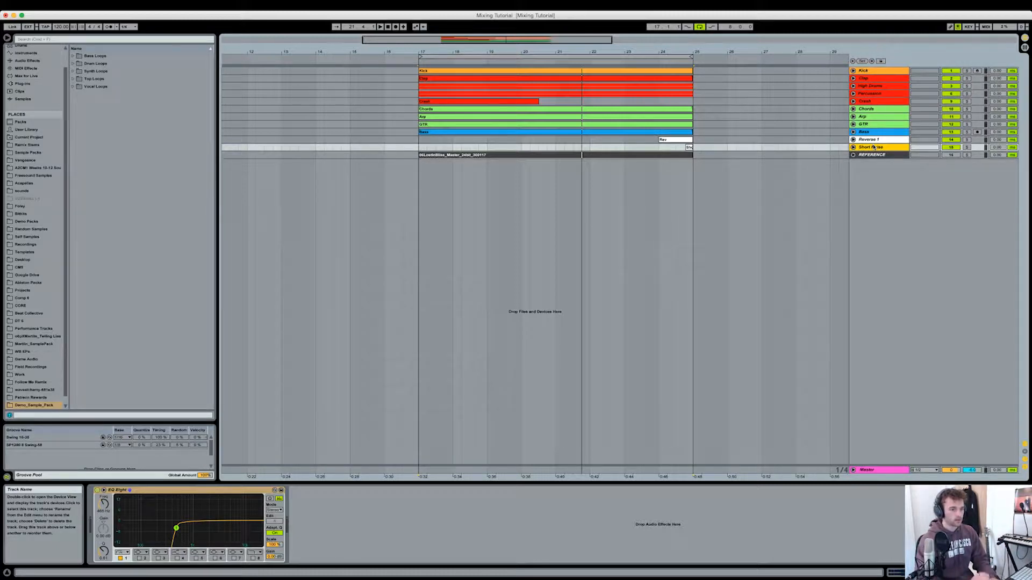
pyautogui.press('super+t')
pyautogui.press('super+t')
pyautogui.press('super+t')
pyautogui.press('super+t')
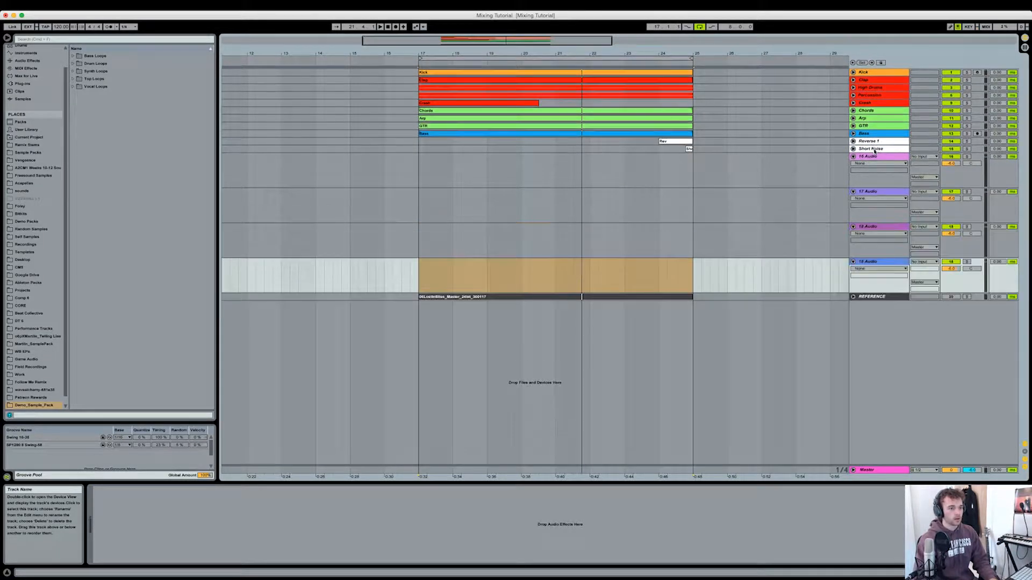
# Step: Rename the four new audio tracks DRUMS, SYNTHS, BASS and FX, in that order
pyautogui.click(876, 157)
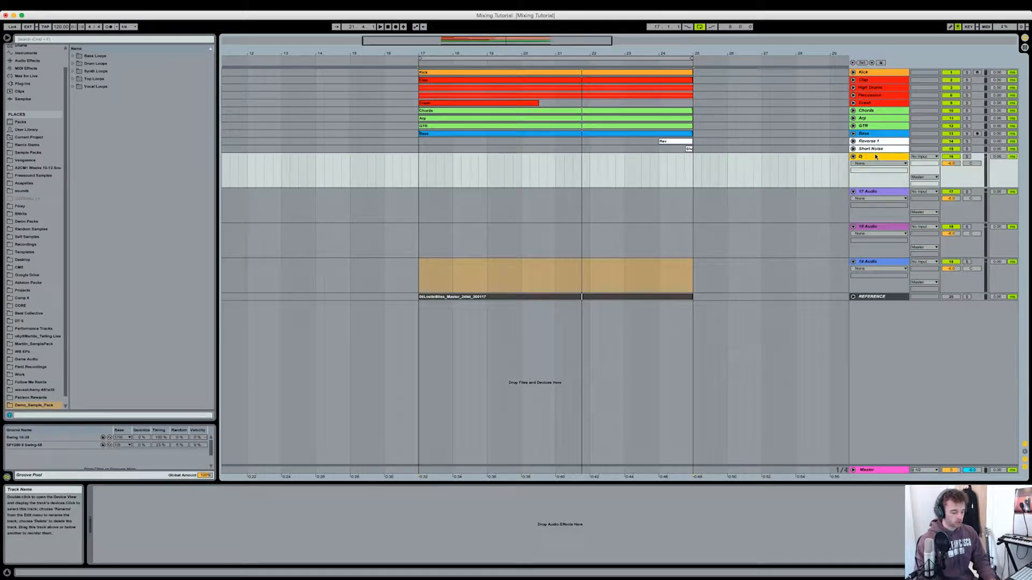
pyautogui.click(880, 191)
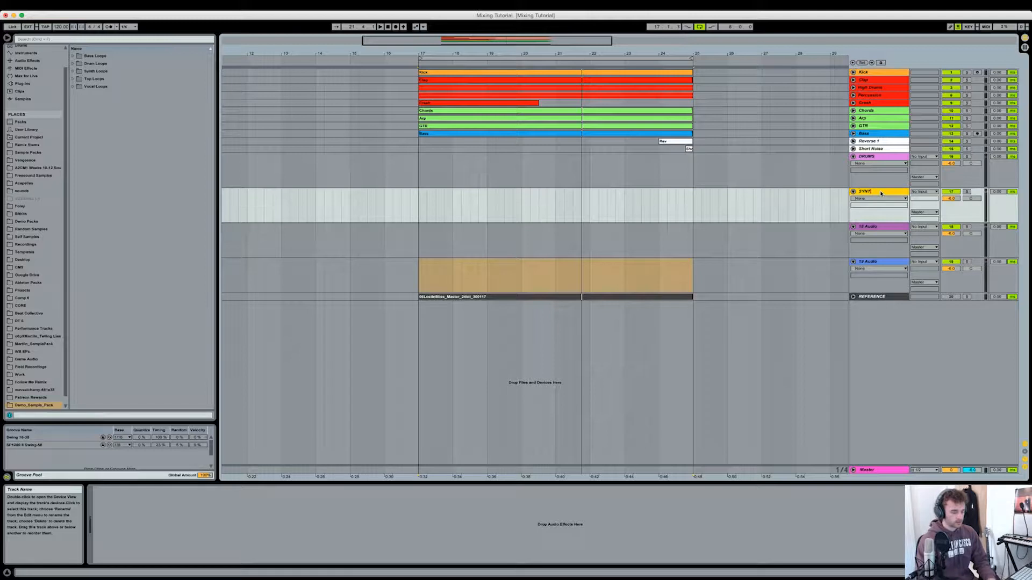
pyautogui.press('Tab')
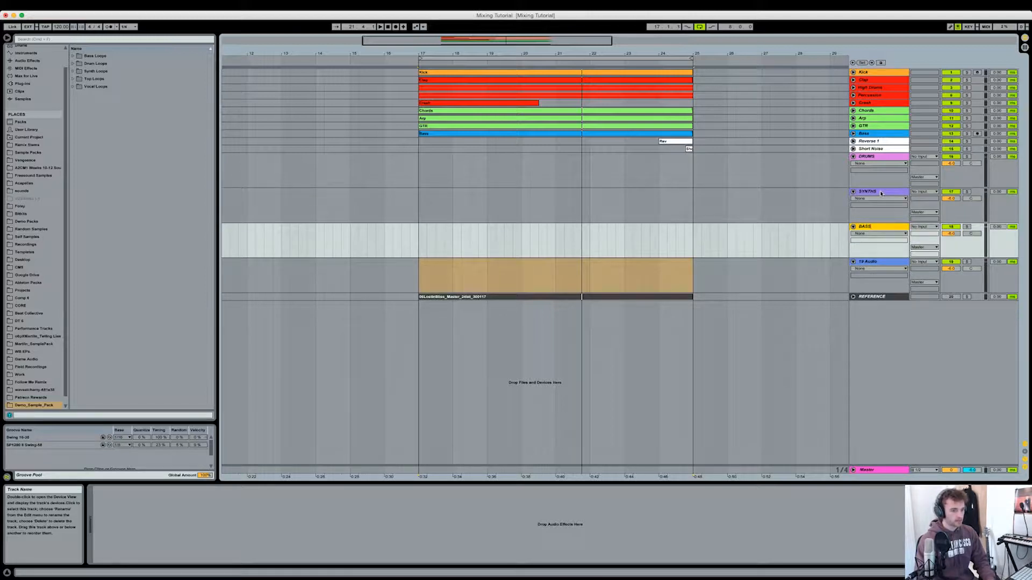
pyautogui.press('Tab')
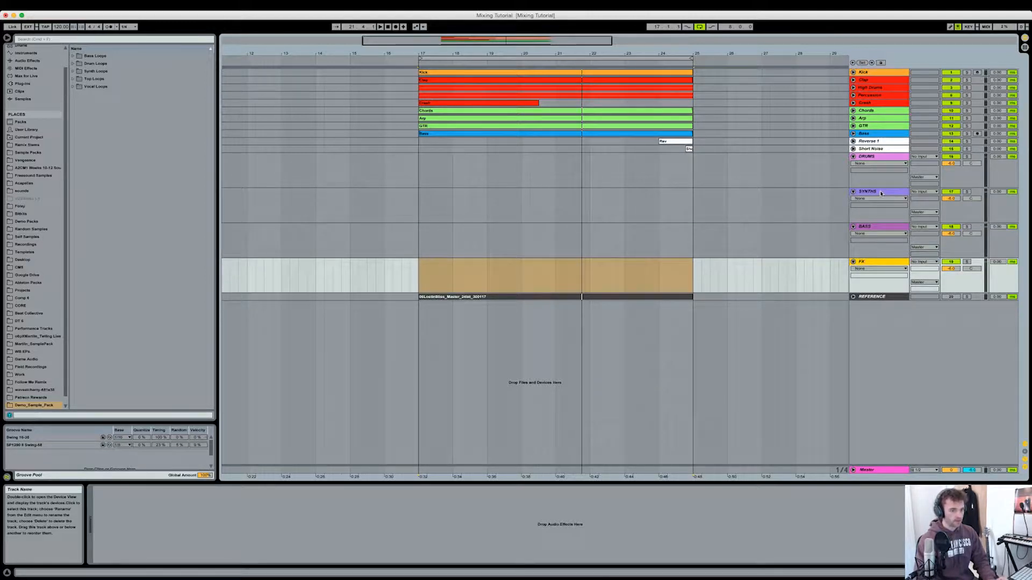
pyautogui.click(881, 192)
# Step: Color the bus tracks to match their sources: DRUMS red, SYNTHS green, BASS blue and FX white
pyautogui.rightClick(862, 157)
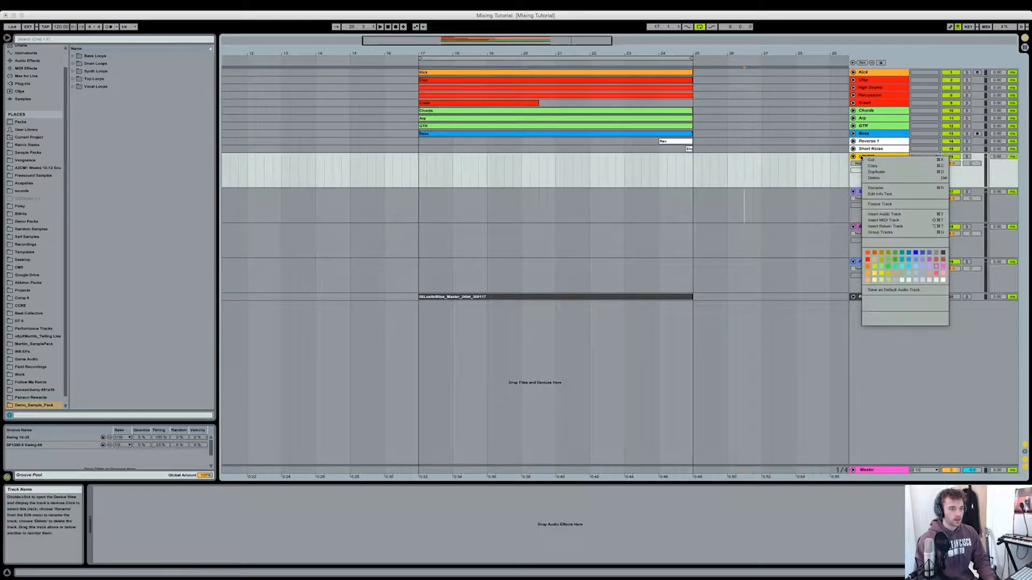
pyautogui.click(867, 260)
pyautogui.rightClick(864, 192)
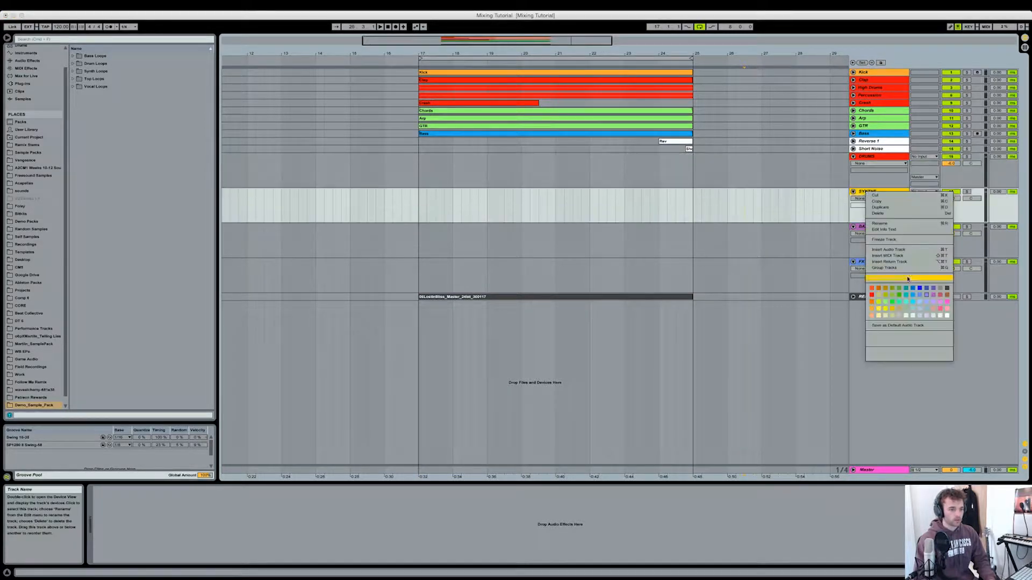
pyautogui.click(885, 301)
pyautogui.rightClick(877, 228)
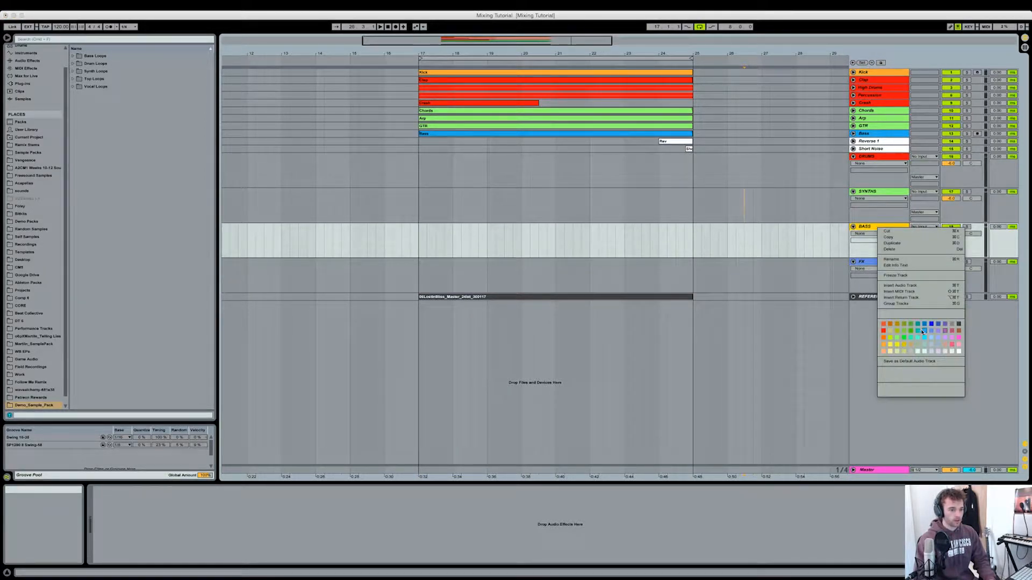
pyautogui.click(922, 331)
pyautogui.rightClick(882, 263)
pyautogui.click(962, 388)
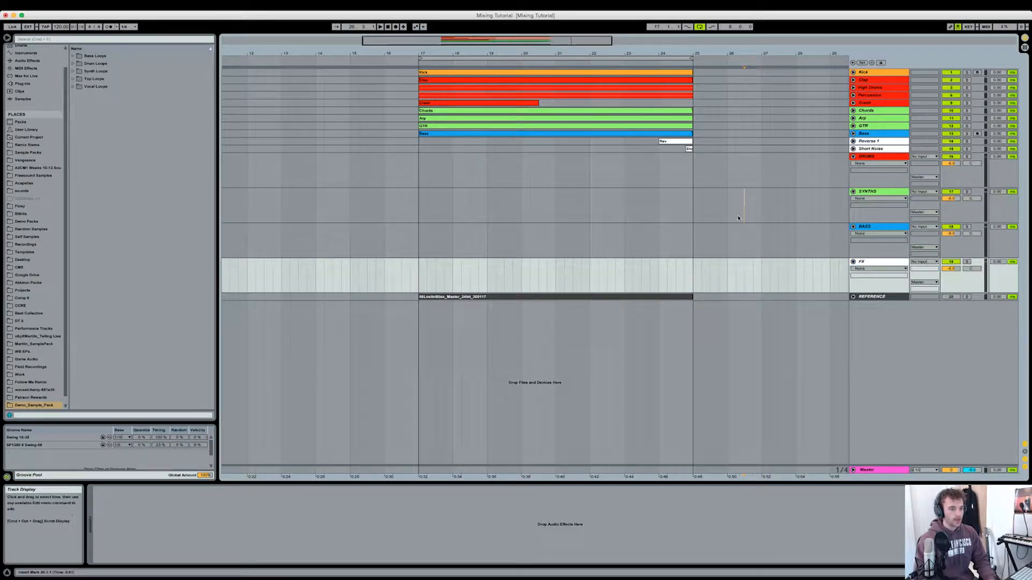
# Step: In Session View, route the audio output of the Kick through Crash tracks to the DRUMS track
pyautogui.click(873, 157)
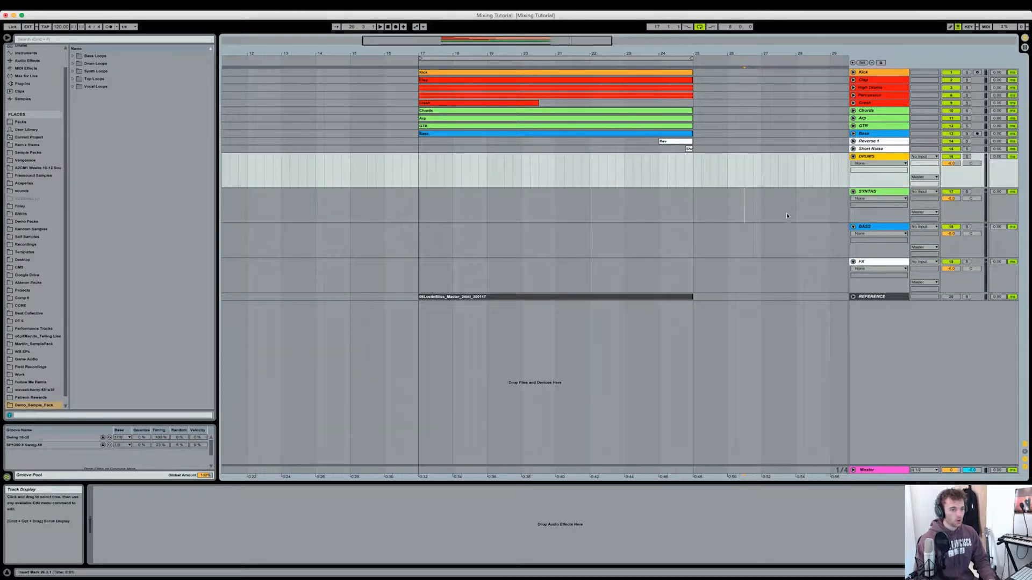
pyautogui.press('Tab')
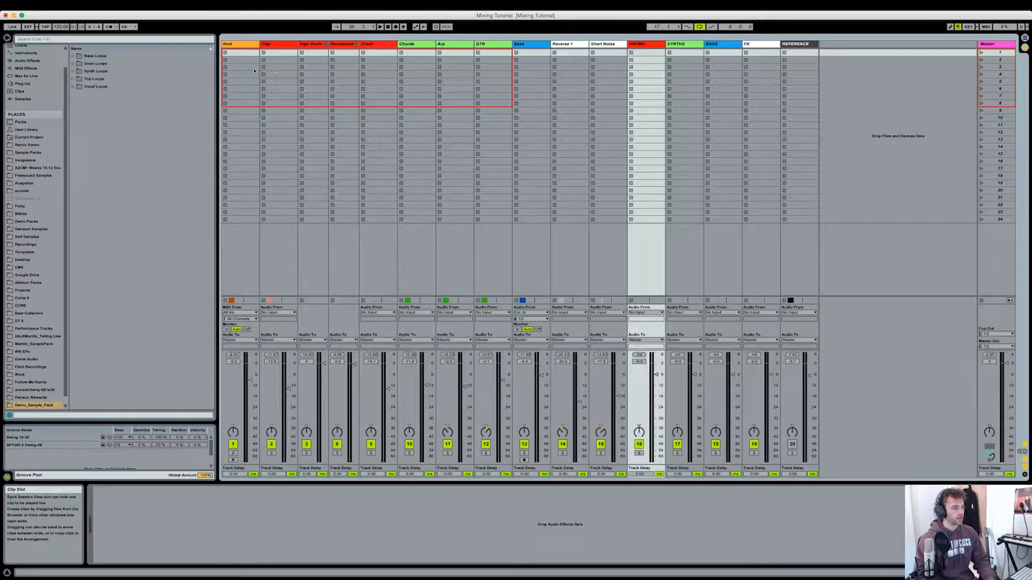
pyautogui.click(238, 46)
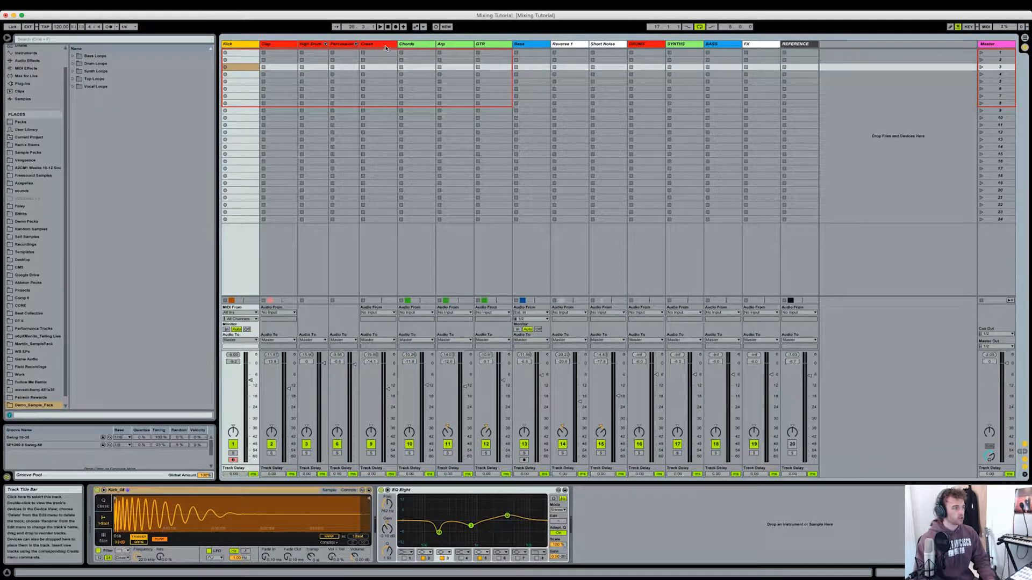
pyautogui.keyDown('shift'); pyautogui.click(379, 67); pyautogui.keyUp('shift')
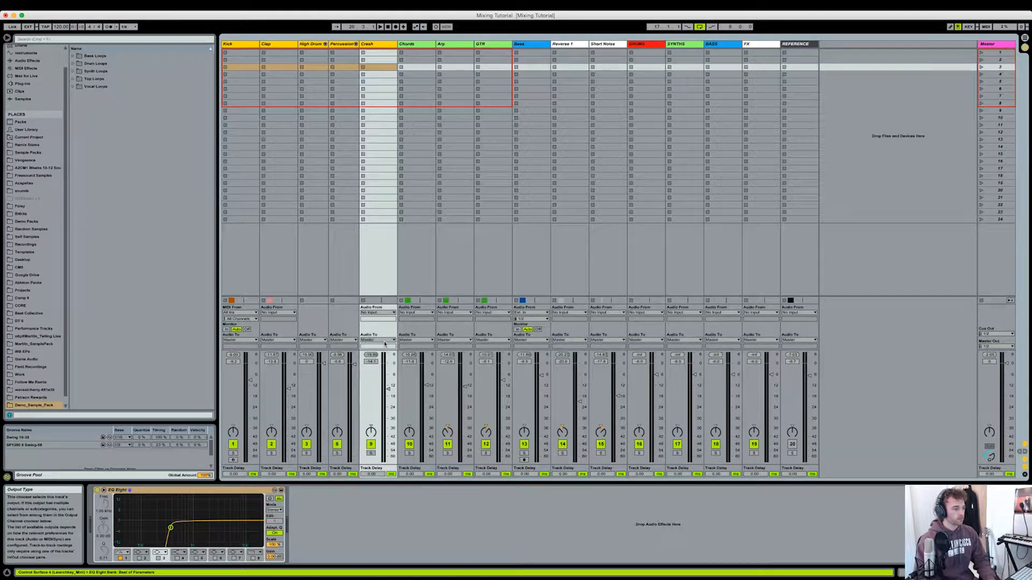
pyautogui.click(368, 340)
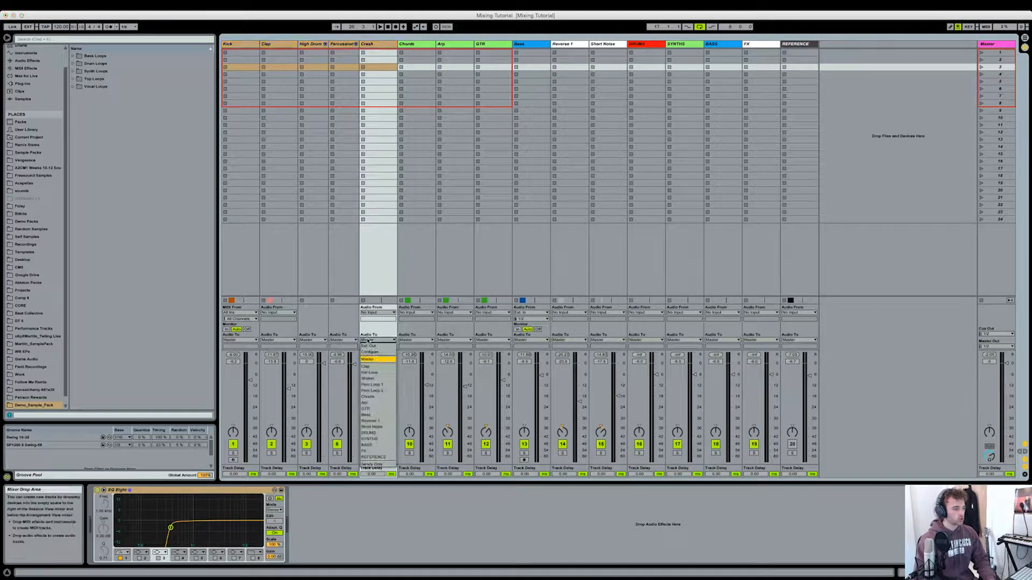
pyautogui.click(383, 434)
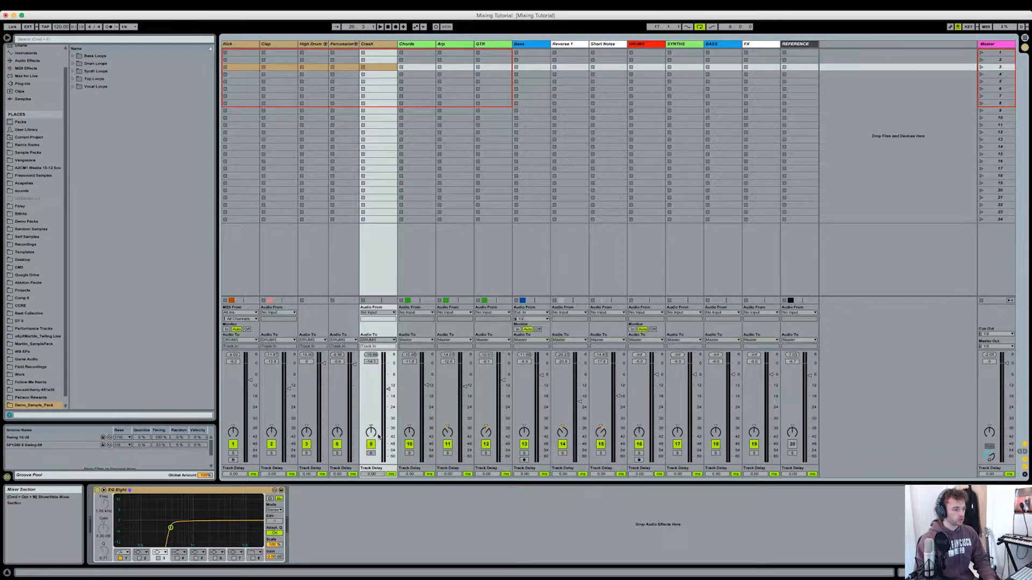
# Step: Route the audio output of the Chords, Arp and GTR tracks to the SYNTHS track
pyautogui.click(413, 46)
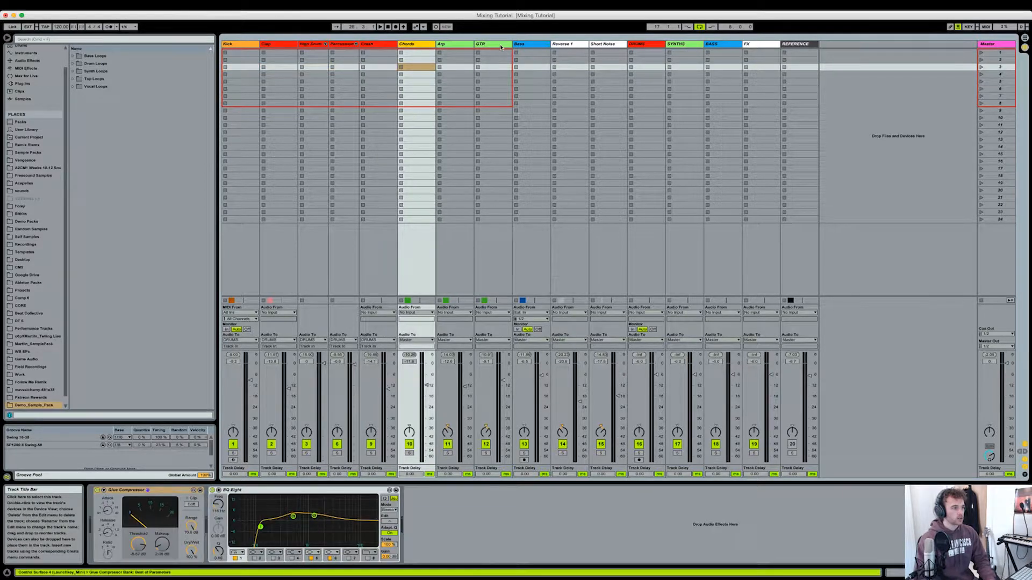
pyautogui.click(500, 45)
pyautogui.click(492, 340)
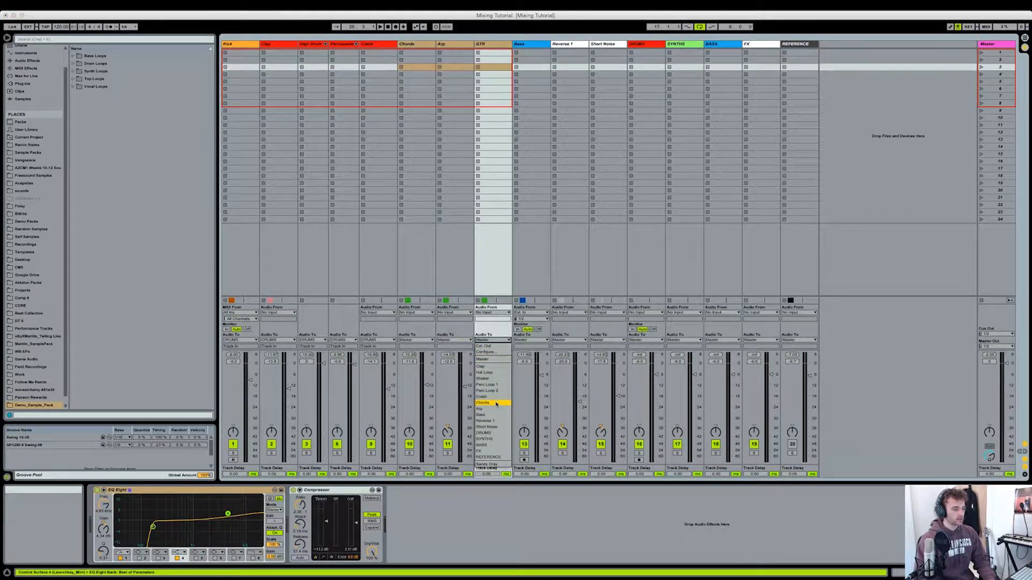
pyautogui.click(495, 438)
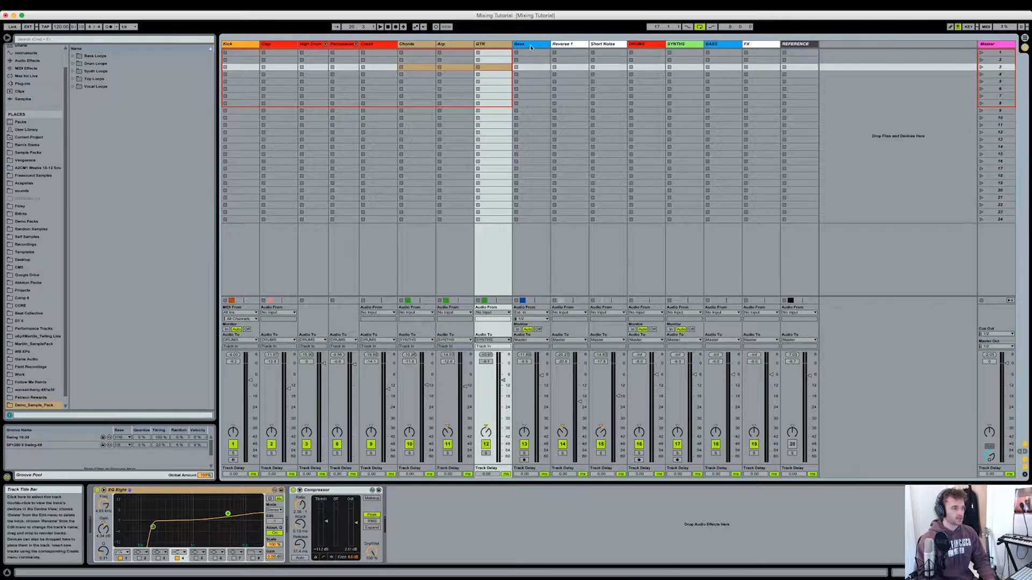
# Step: Route the audio output of the Bass instrument track to the BASS bus track
pyautogui.click(542, 342)
pyautogui.click(542, 340)
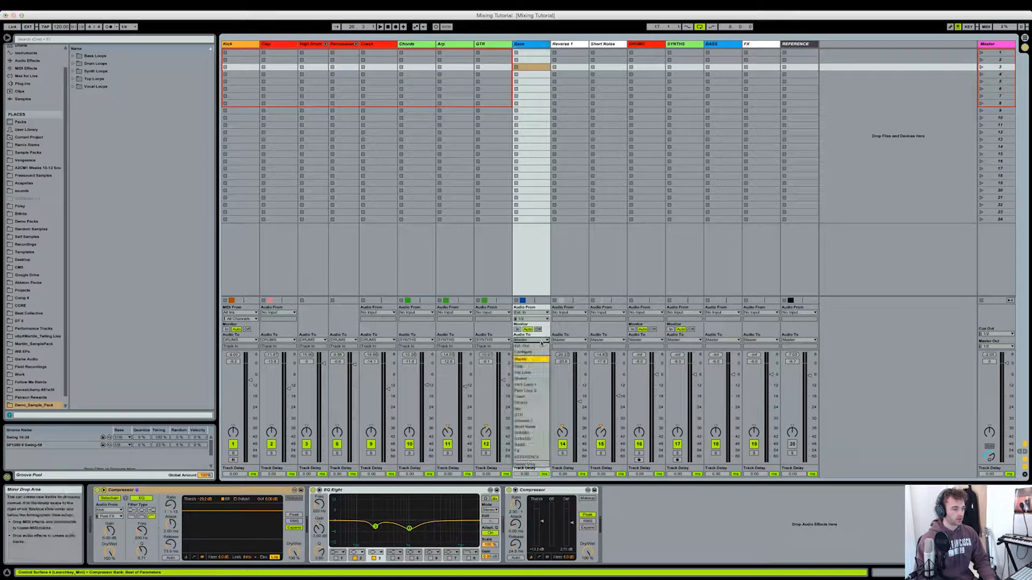
pyautogui.click(530, 444)
# Step: Route the audio output of the Reverse 1 and Short Noise tracks to the FX track
pyautogui.click(554, 52)
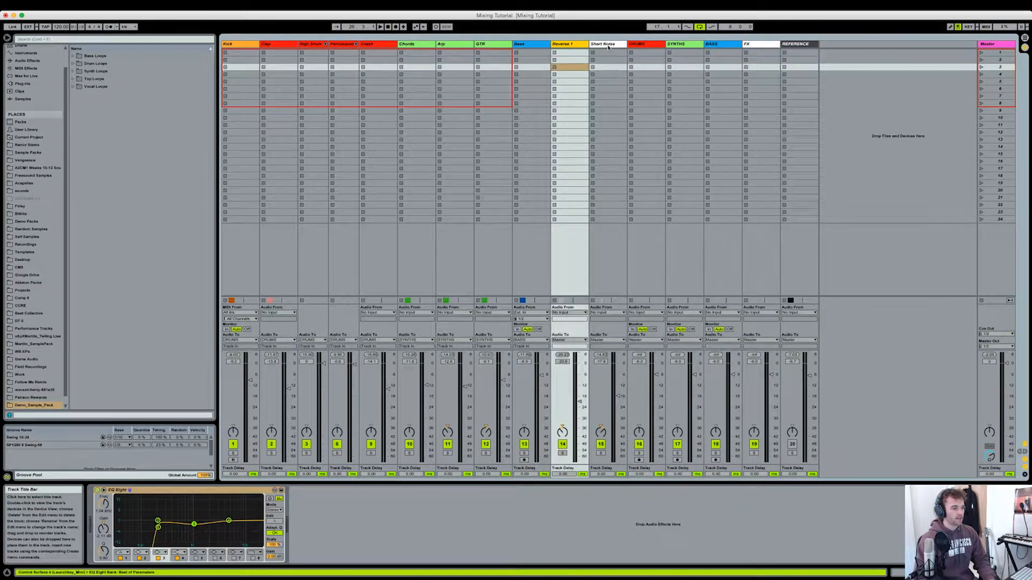
pyautogui.click(607, 322)
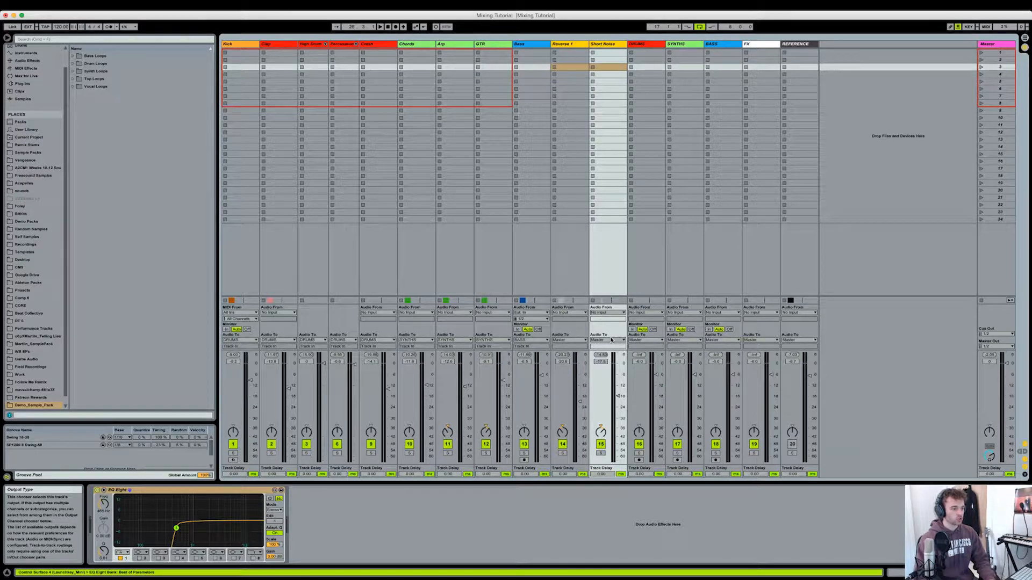
pyautogui.click(611, 340)
pyautogui.click(608, 454)
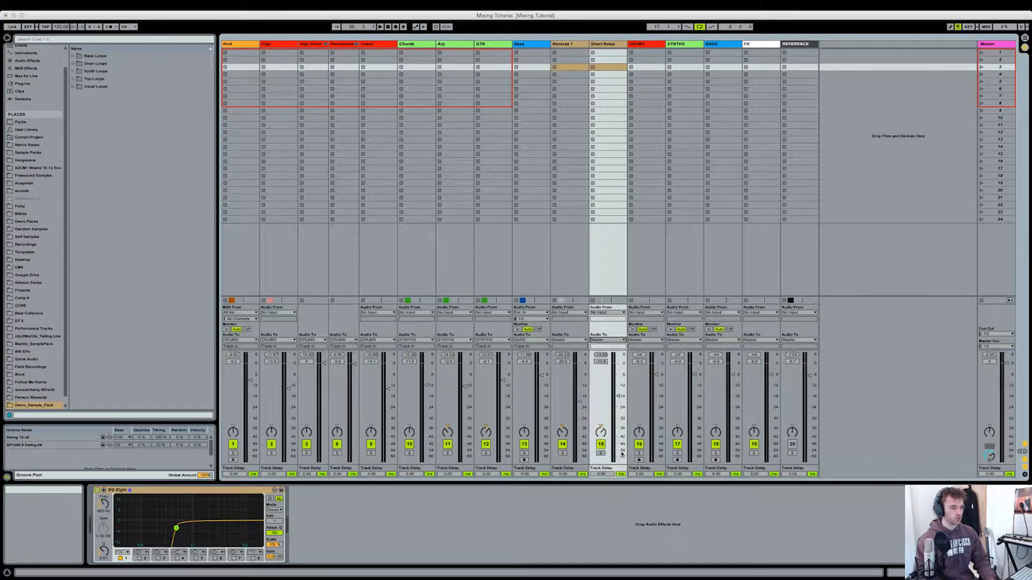
# Step: Set monitoring to In and the volume to 0 dB on the DRUMS, SYNTHS, BASS and FX tracks
pyautogui.click(647, 47)
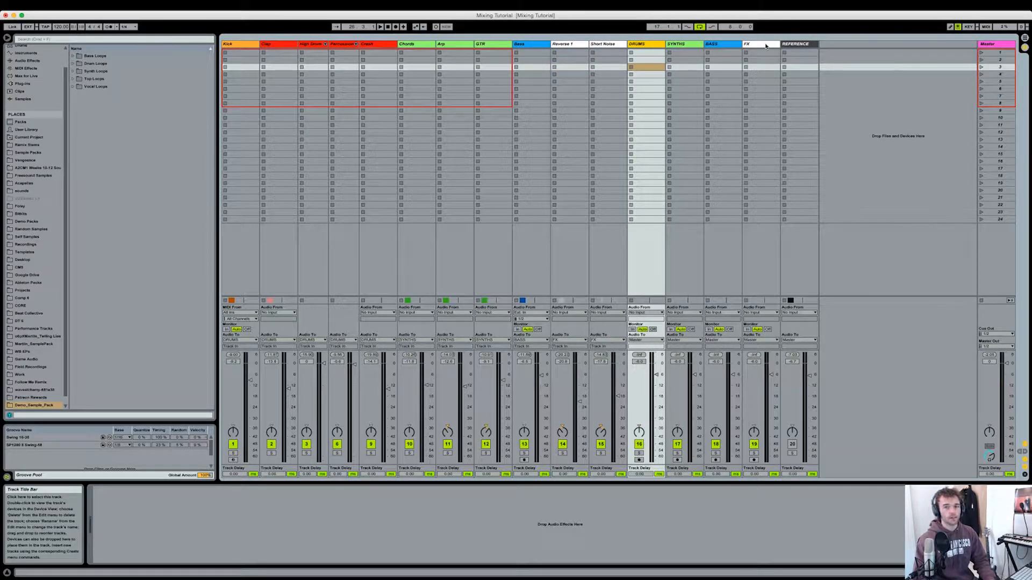
pyautogui.keyDown('shift'); pyautogui.click(765, 47); pyautogui.keyUp('shift')
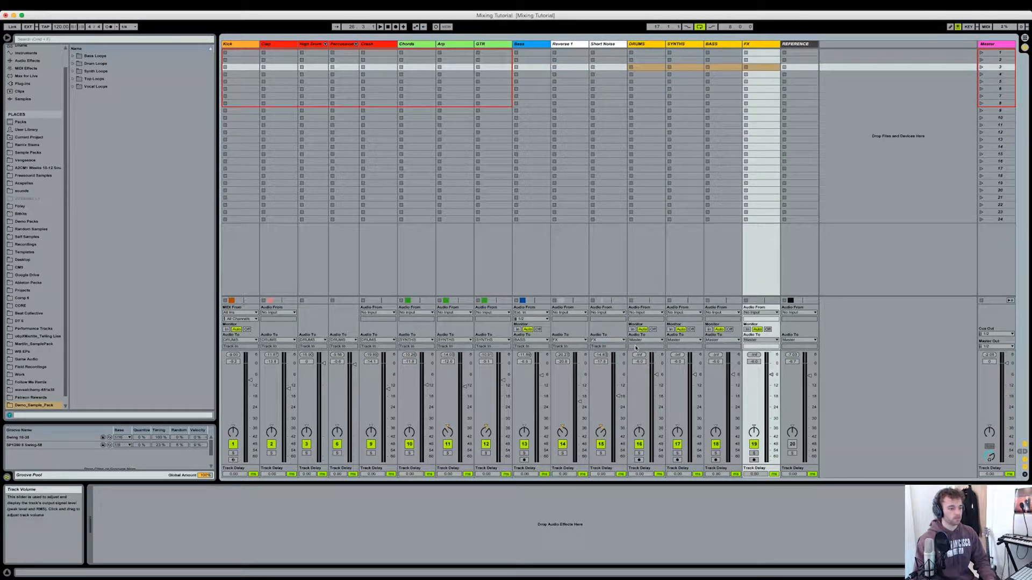
pyautogui.click(632, 330)
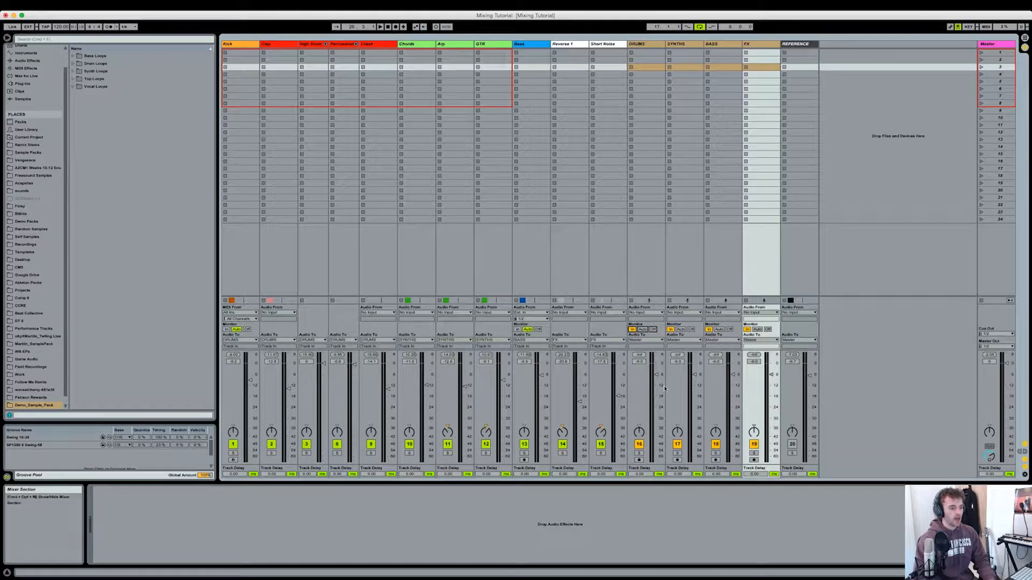
pyautogui.click(647, 147)
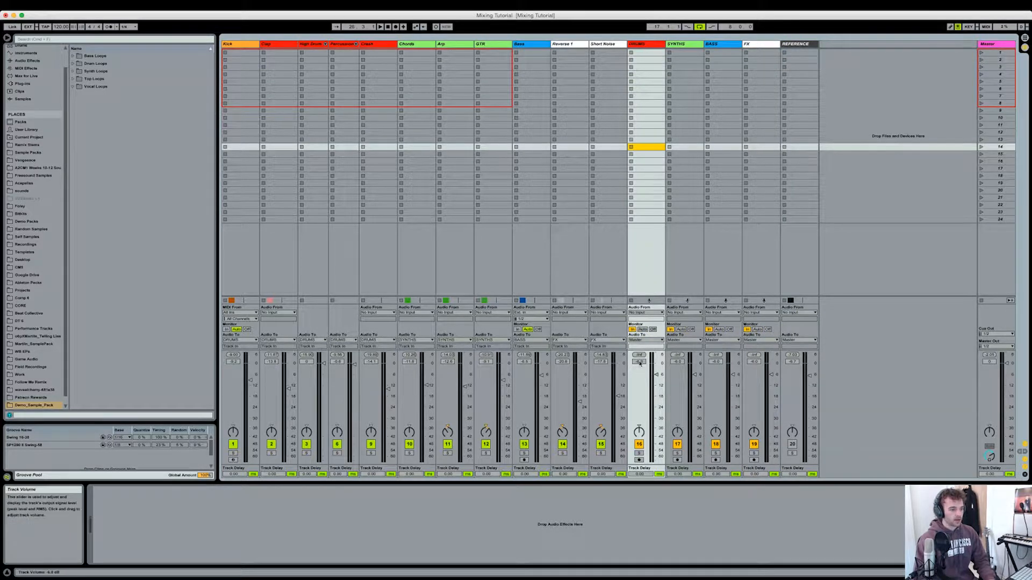
pyautogui.keyDown('shift'); pyautogui.click(752, 45); pyautogui.keyUp('shift')
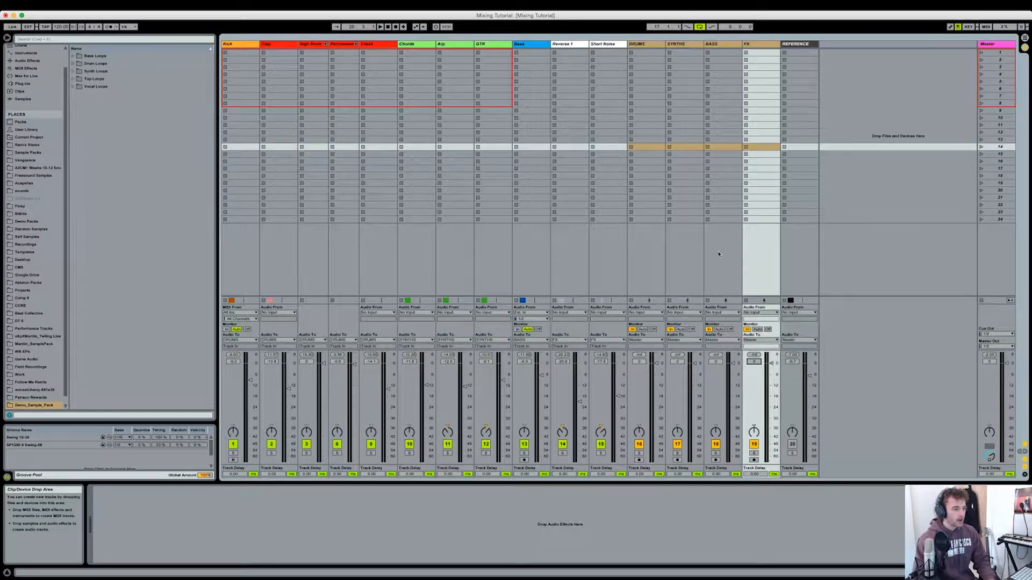
# Step: Return to Arrangement View and play the section from bar 17 to check the signal on the bus tracks
pyautogui.press('Tab')
pyautogui.click(488, 299)
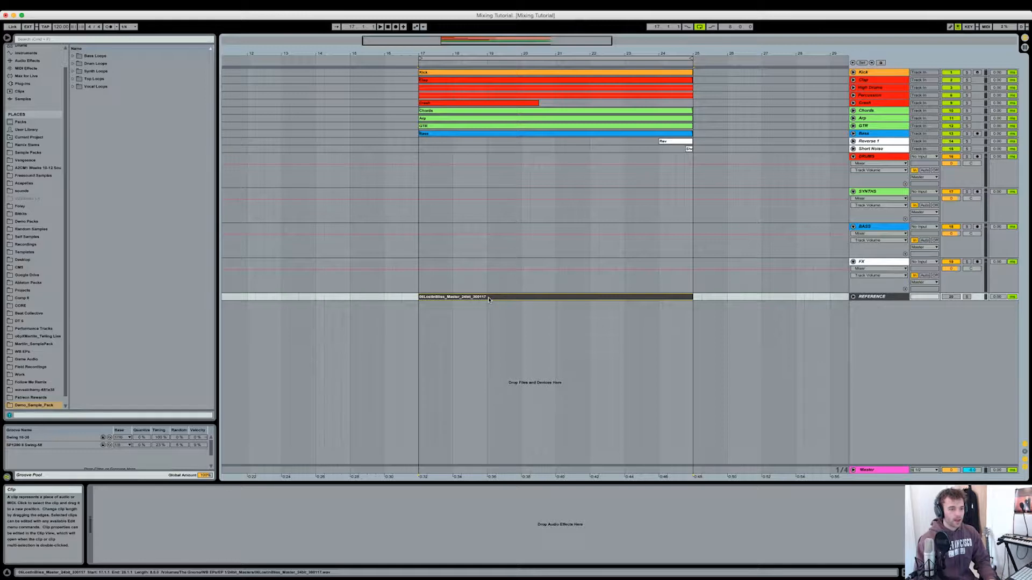
pyautogui.press('space')
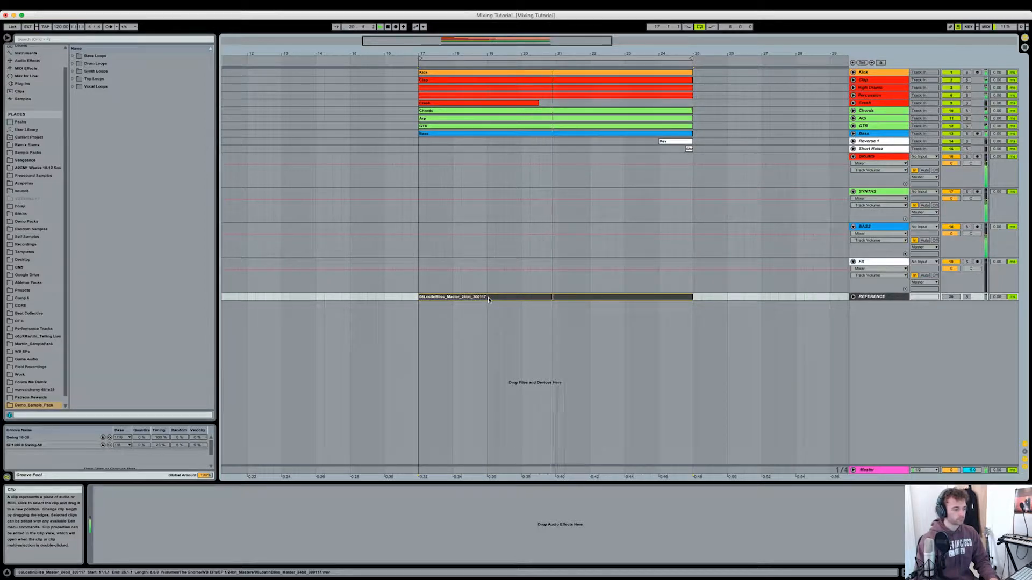
pyautogui.click(814, 178)
pyautogui.press('space')
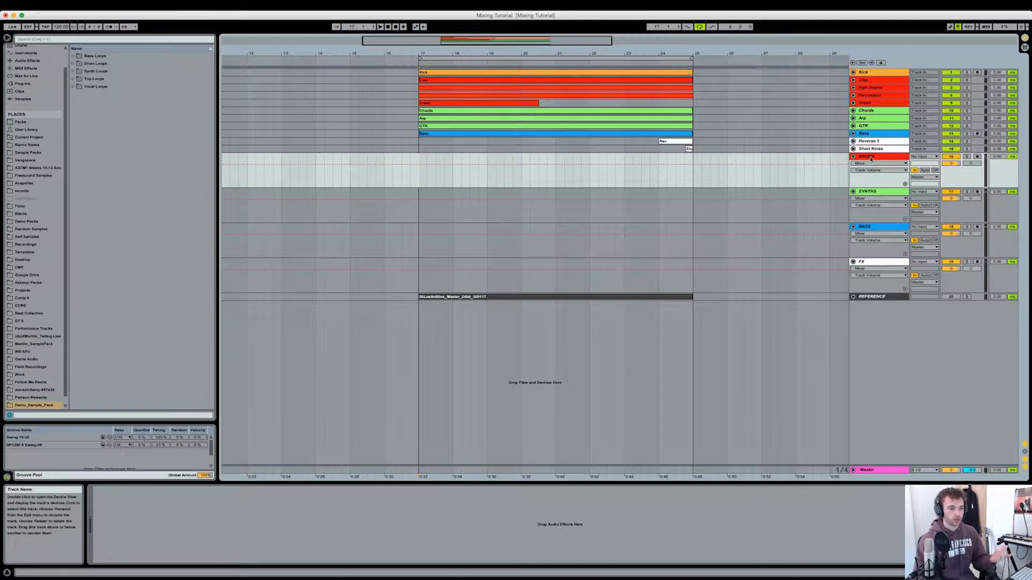
# Step: Solo the DRUMS bus track and play the section to hear the drums alone
pyautogui.click(966, 157)
pyautogui.press('space')
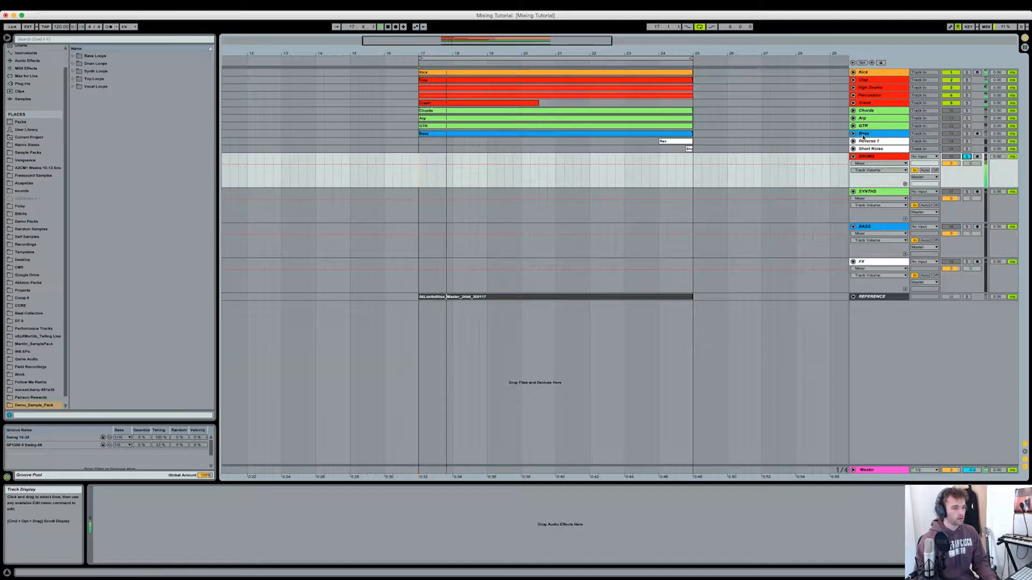
pyautogui.click(866, 156)
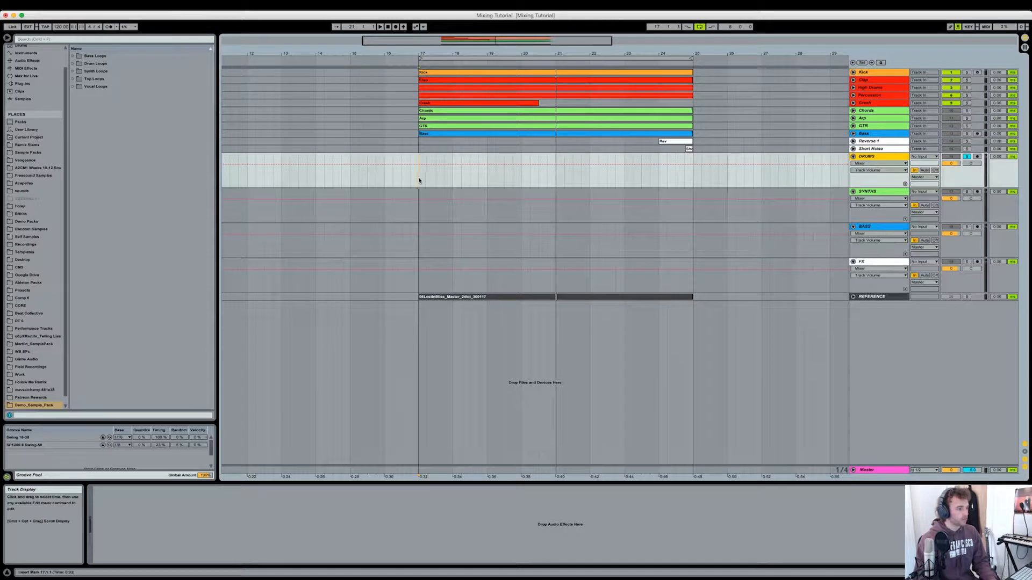
# Step: Add an EQ Eight audio effect to the DRUMS track and start playback through it
pyautogui.click(31, 60)
pyautogui.doubleClick(95, 133)
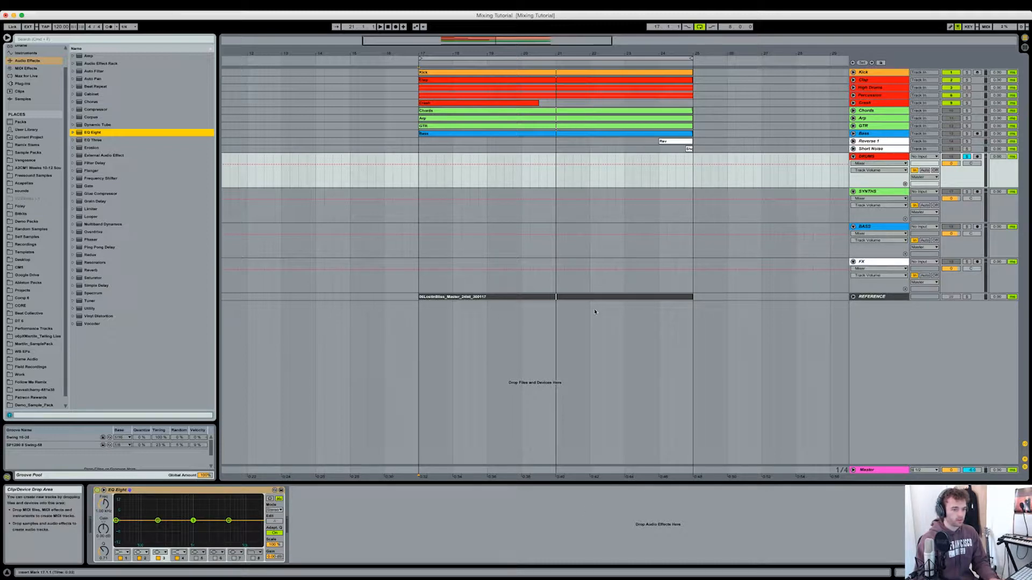
pyautogui.press('space')
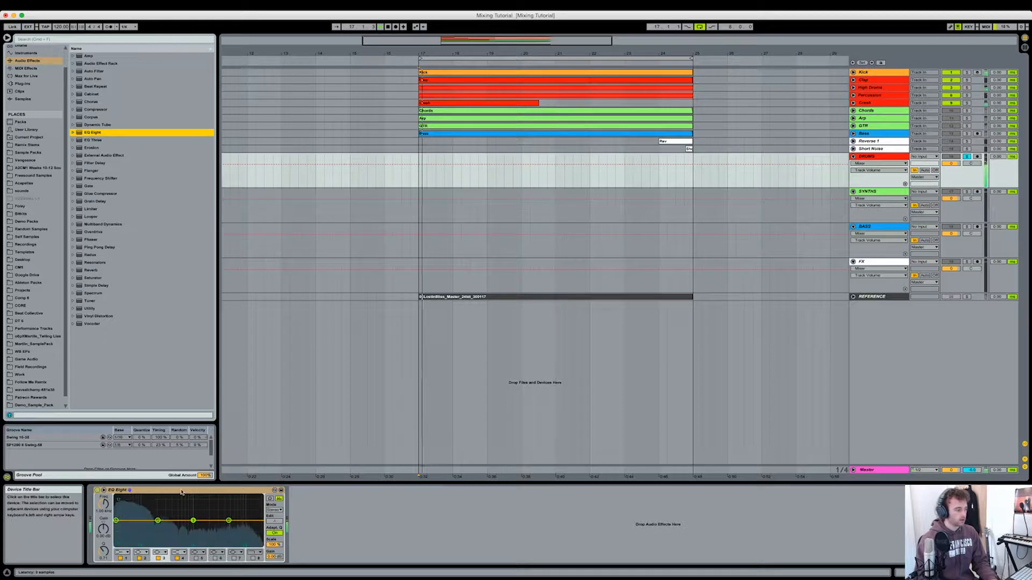
# Step: Shape the DRUMS EQ Eight with a narrow low cut of about 4 dB and gentle mid and high boosts, with band 1 off
pyautogui.click(188, 490)
pyautogui.moveTo(157, 520); pyautogui.dragTo(146, 527)
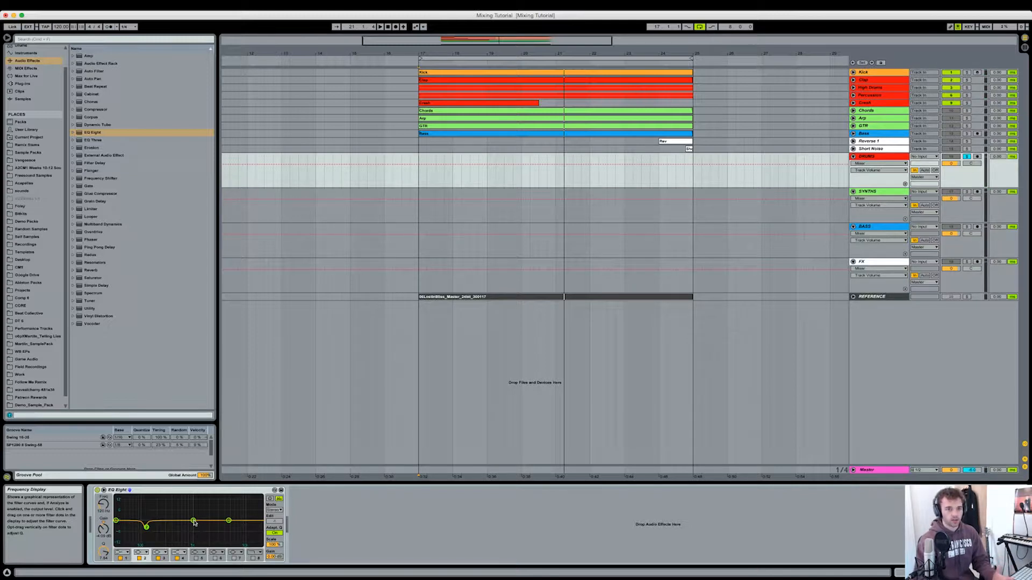
pyautogui.press('space')
pyautogui.moveTo(193, 521); pyautogui.dragTo(245, 516)
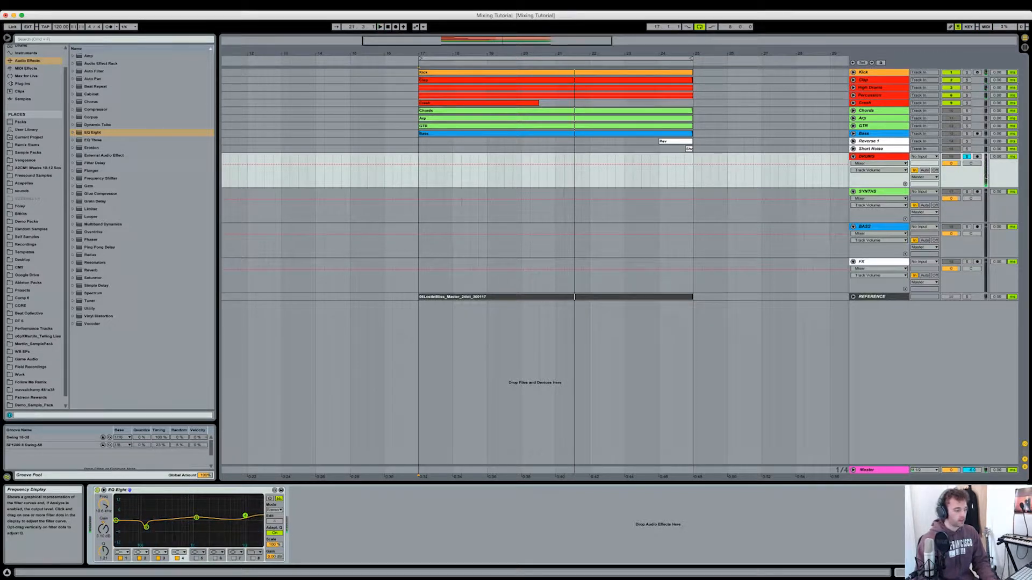
pyautogui.moveTo(245, 516); pyautogui.dragTo(246, 516)
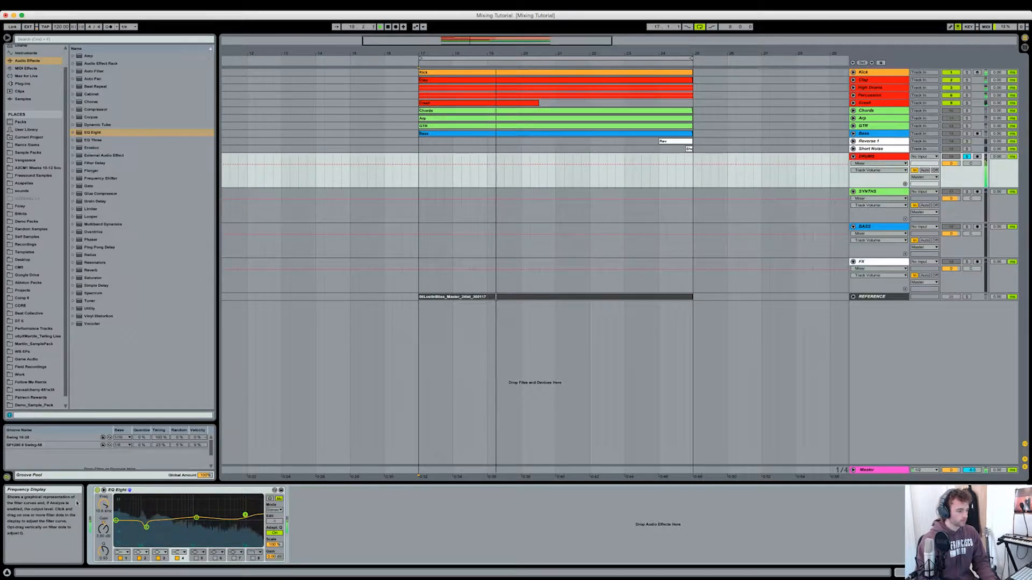
pyautogui.click(120, 558)
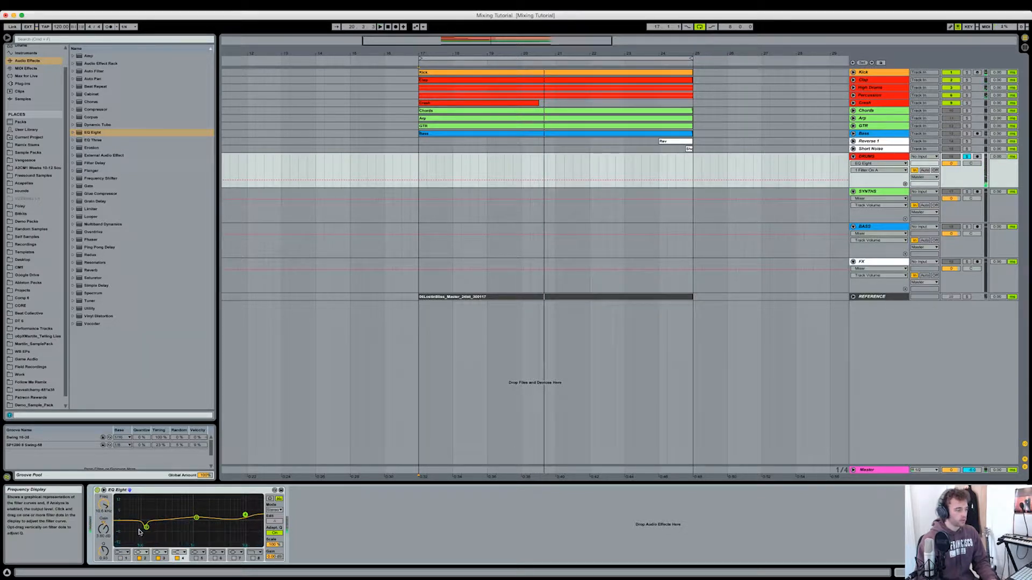
# Step: Play the drums and bypass the EQ Eight briefly to compare the sound with and without it
pyautogui.press('space')
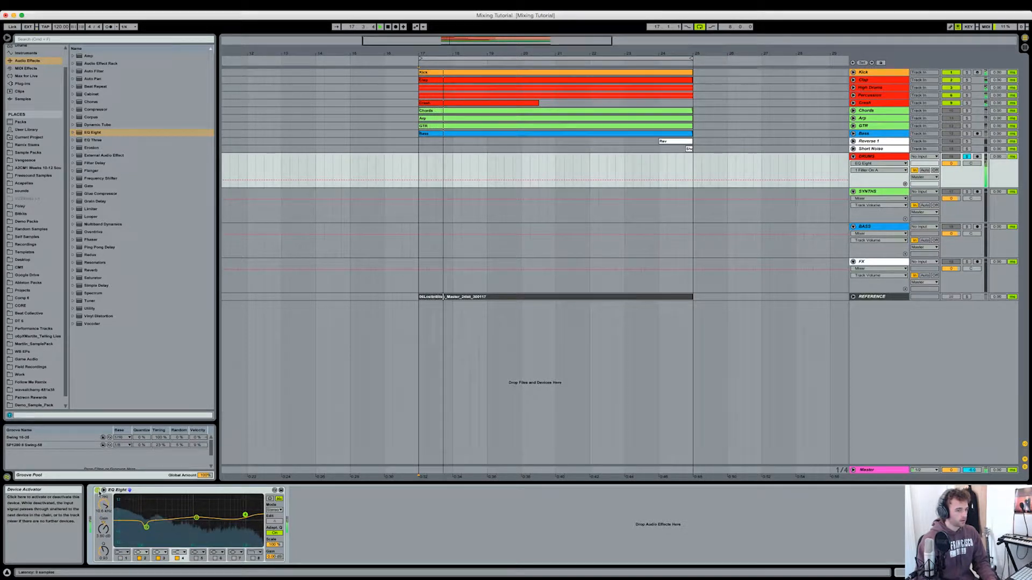
pyautogui.click(97, 491)
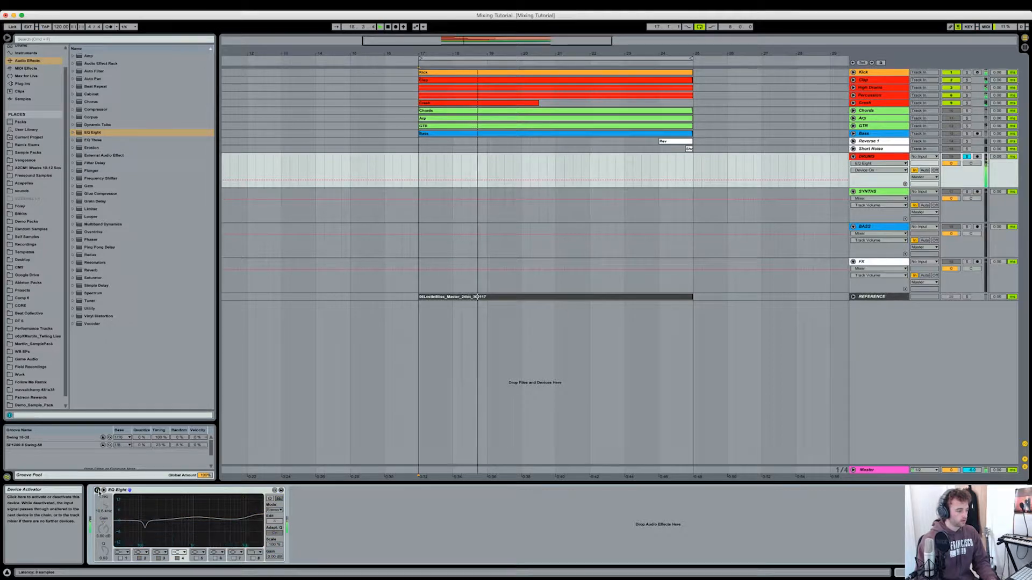
pyautogui.click(97, 491)
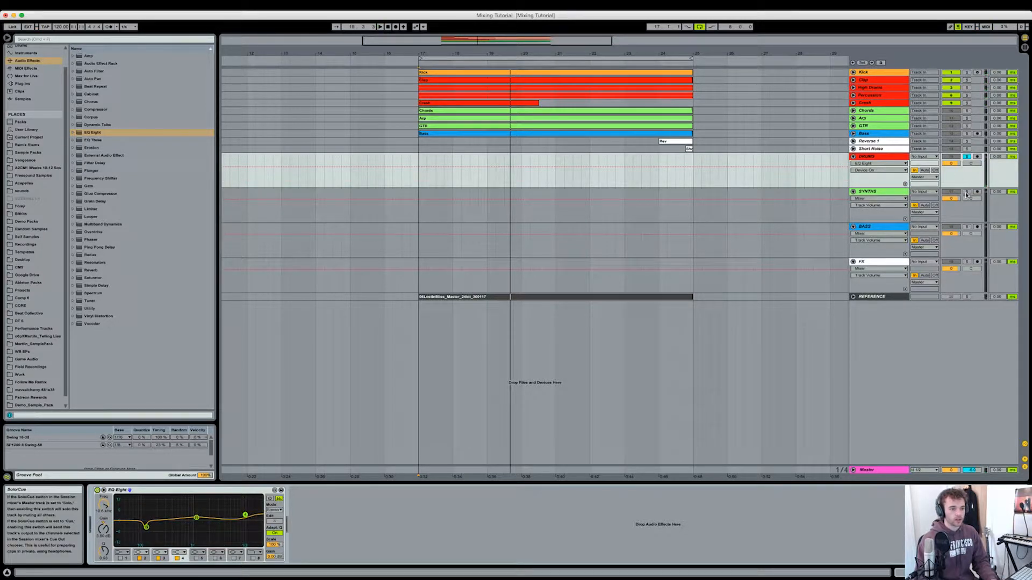
# Step: Play the BASS bus soloed together with DRUMS and switch the sidechained Compressor on the Bass source track to Peak mode
pyautogui.click(965, 228)
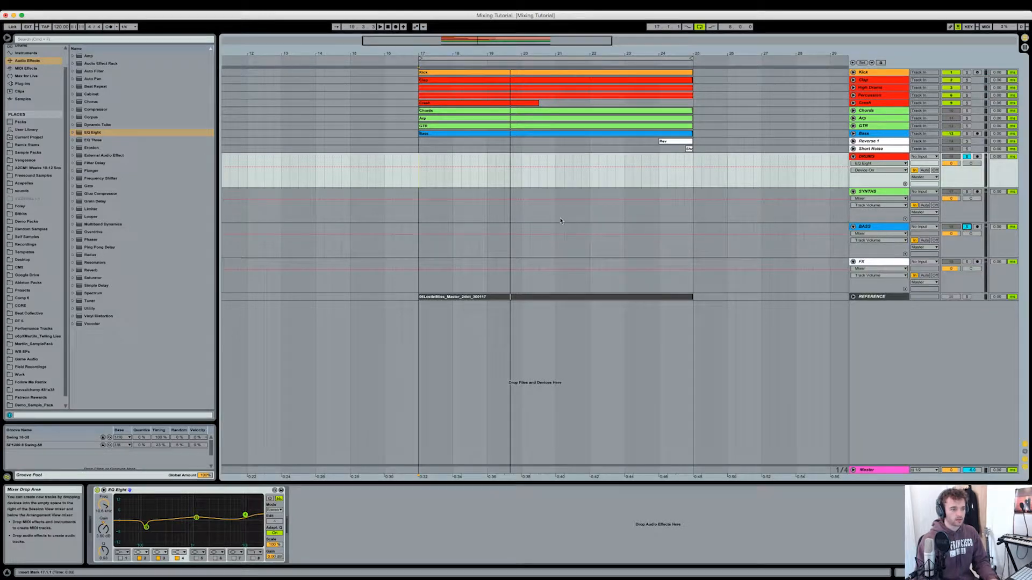
pyautogui.press('space')
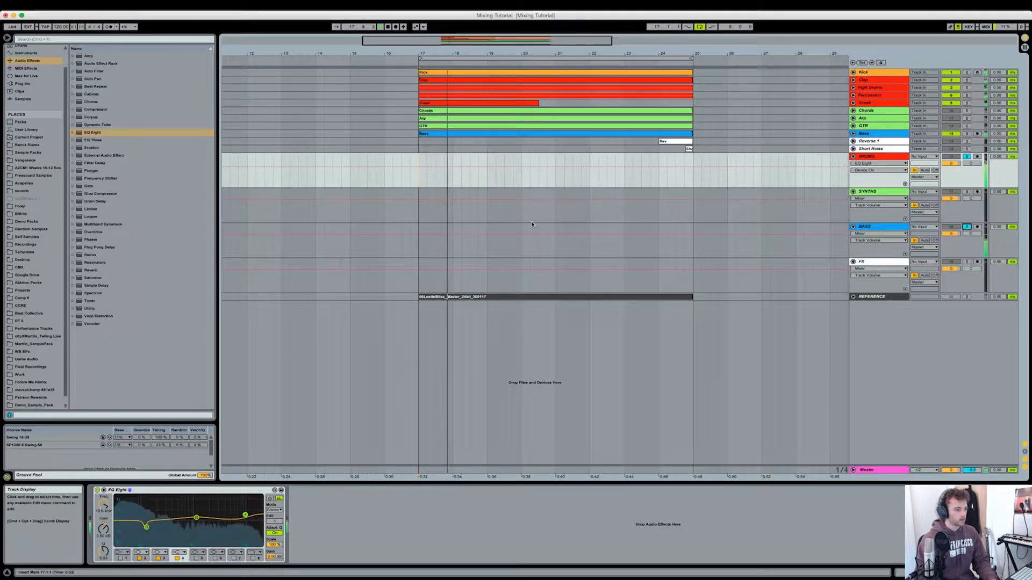
pyautogui.click(865, 134)
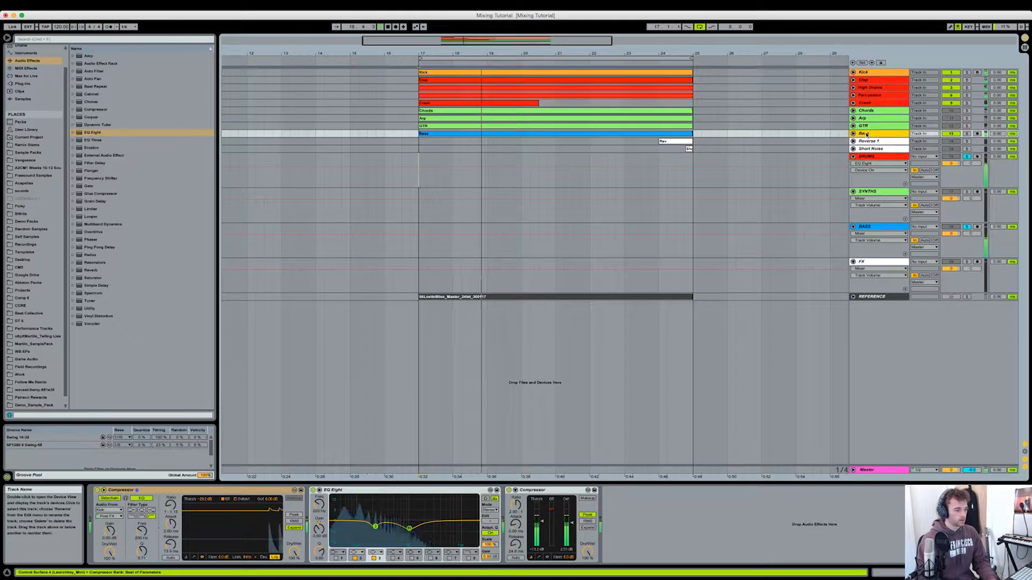
pyautogui.press('space')
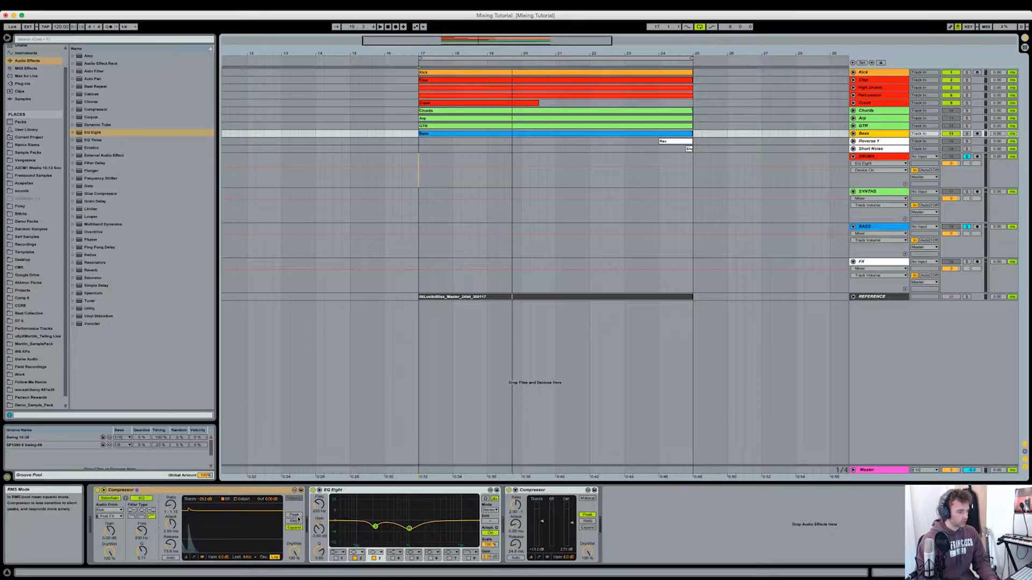
pyautogui.click(297, 515)
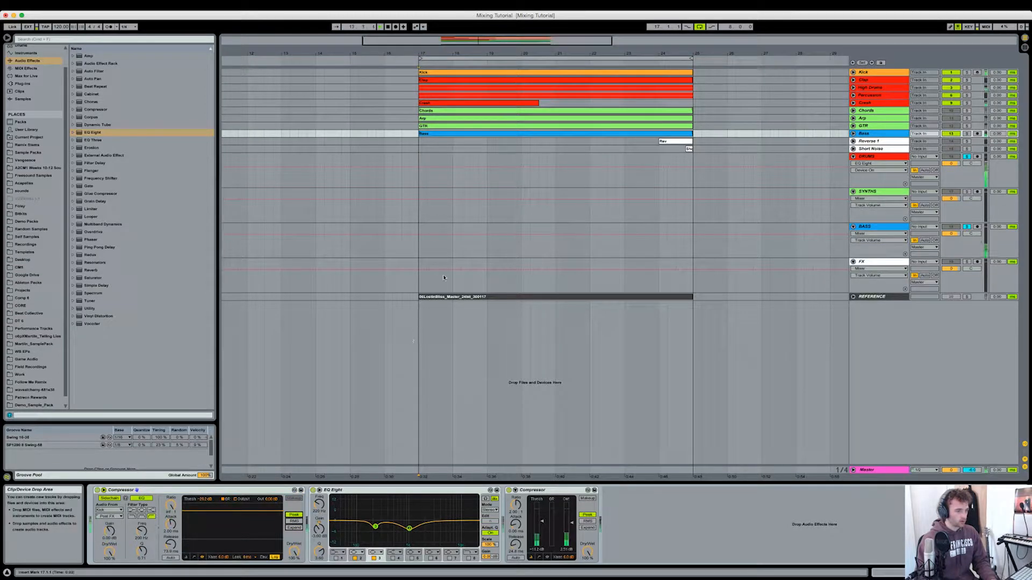
pyautogui.press('space')
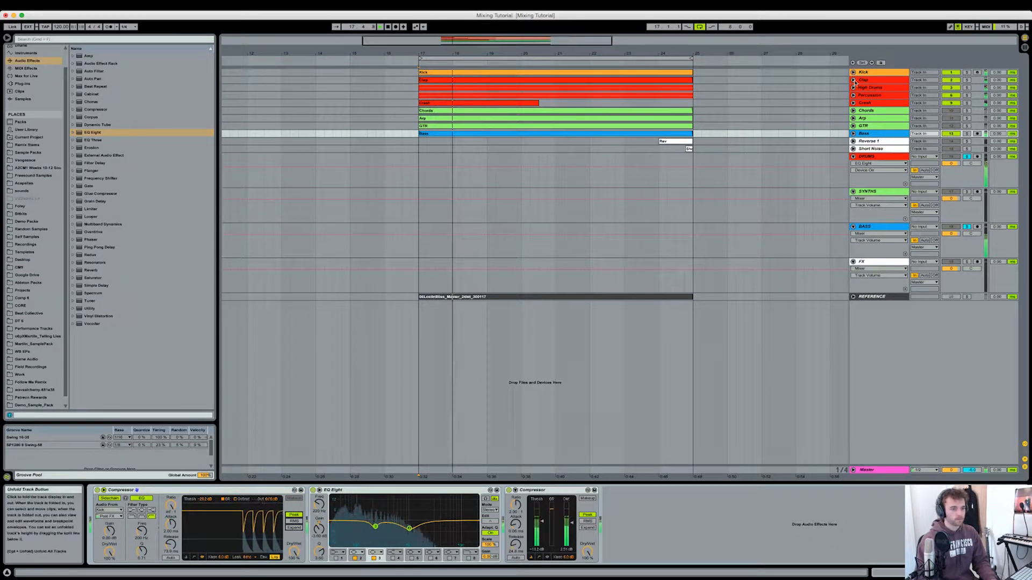
# Step: Examine the effect chains on the Clap, Percussion, High Drums, hat loop, Bass and GTR tracks during playback
pyautogui.click(871, 81)
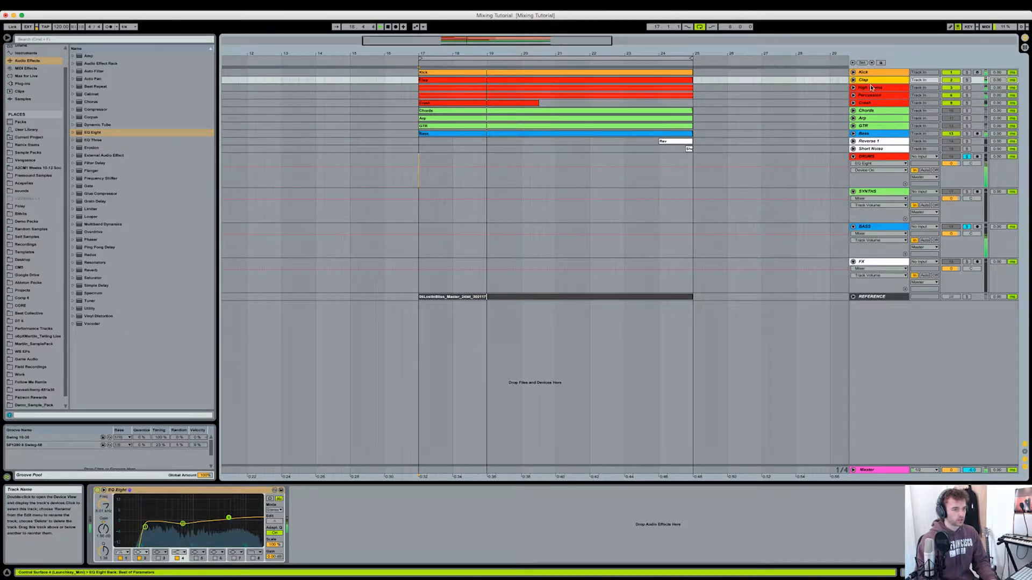
pyautogui.click(876, 95)
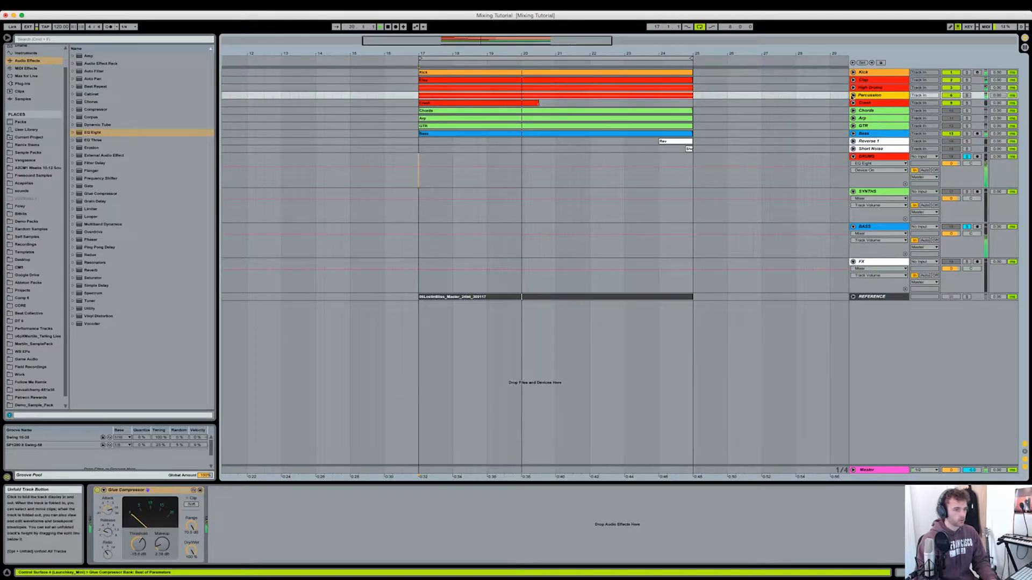
pyautogui.click(853, 95)
pyautogui.click(853, 87)
pyautogui.click(873, 116)
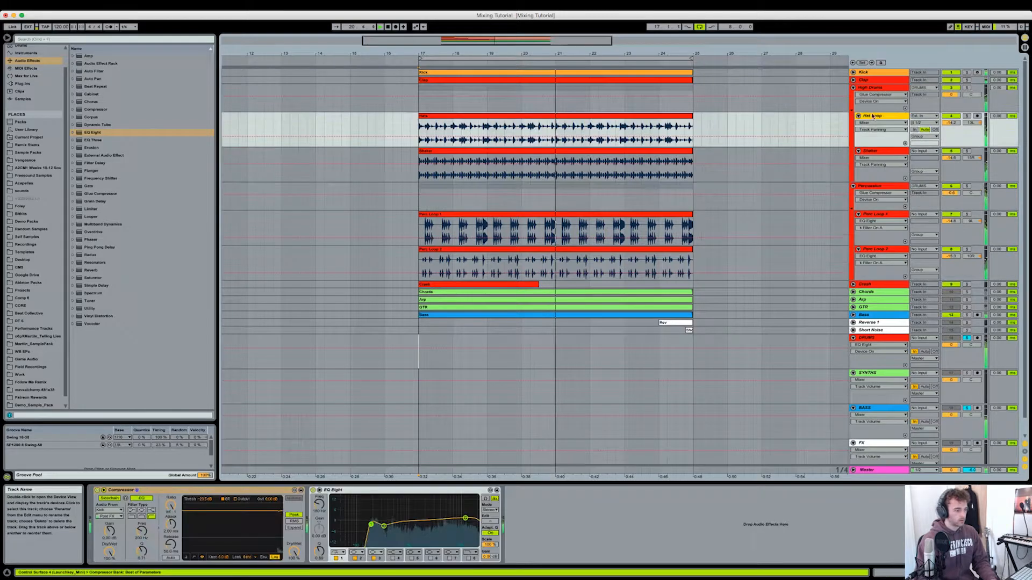
pyautogui.click(853, 87)
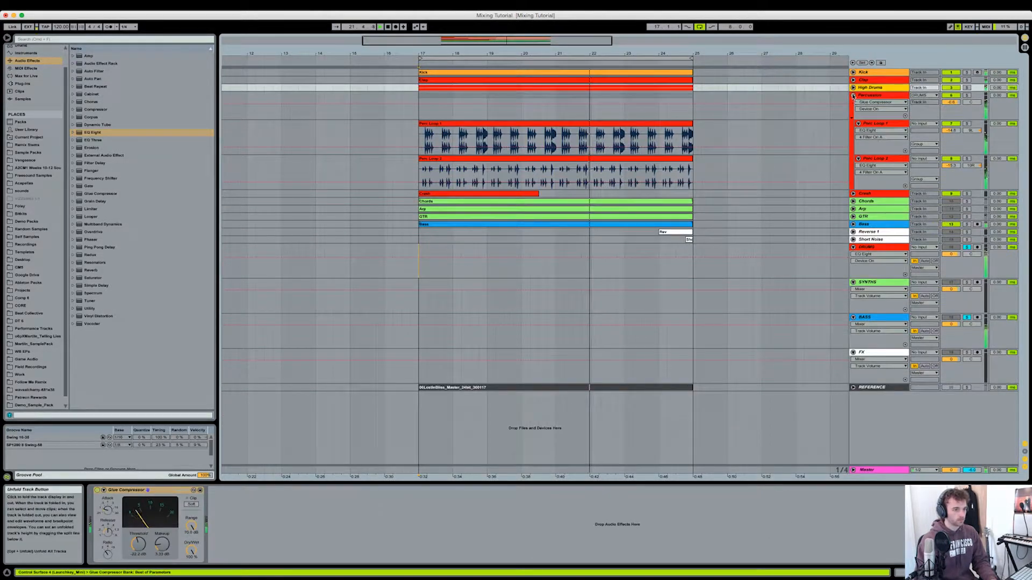
pyautogui.click(852, 95)
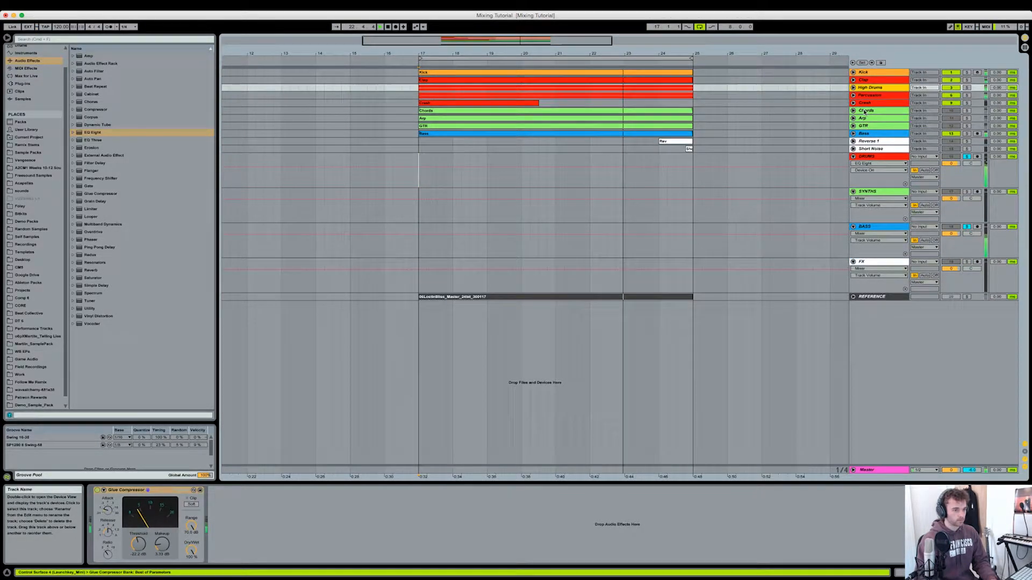
pyautogui.click(861, 133)
pyautogui.click(864, 127)
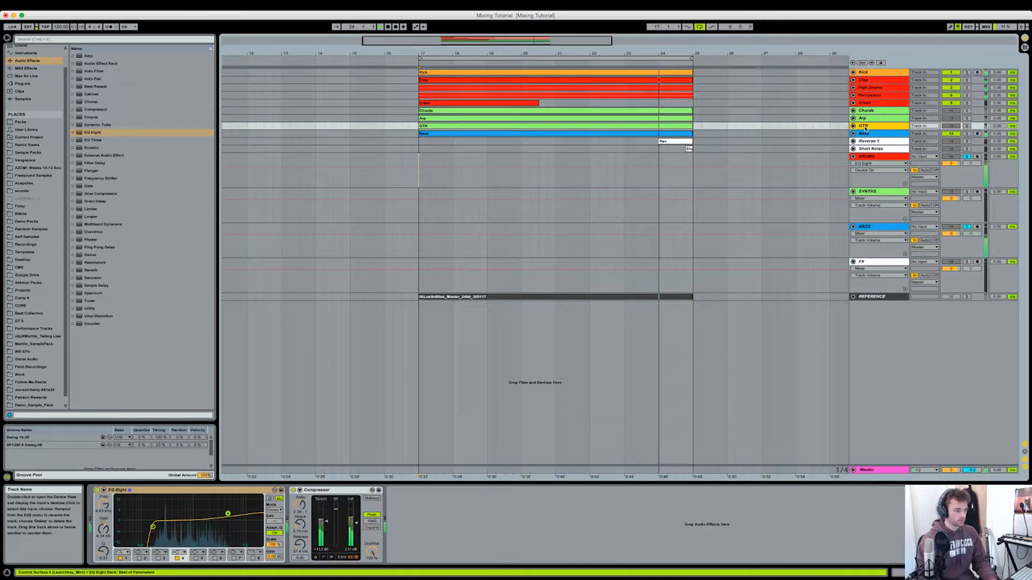
# Step: Stop playback, take the BASS bus out of solo and add a Glue Compressor before the EQ Eight on the DRUMS track
pyautogui.click(876, 228)
pyautogui.press('space')
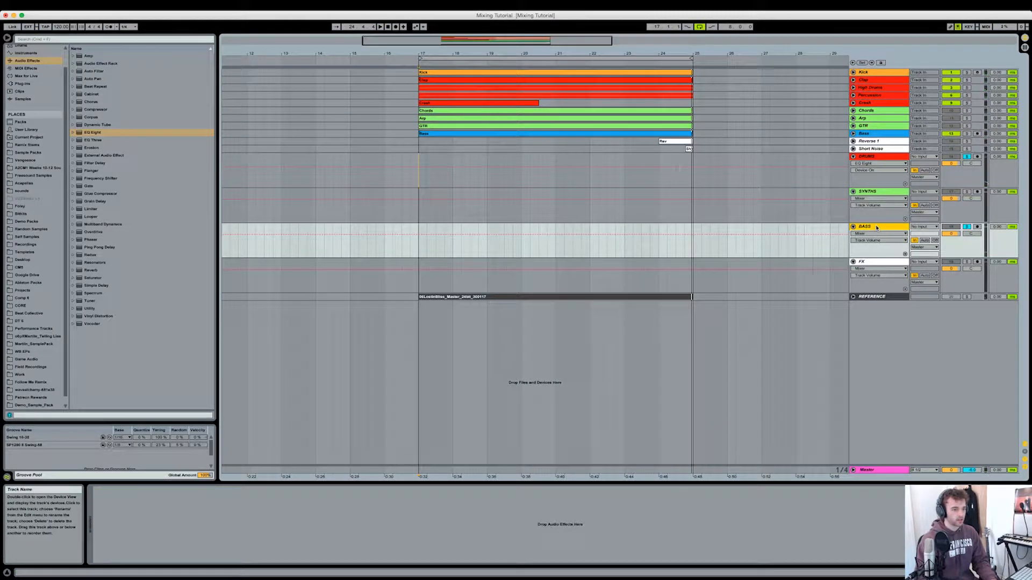
pyautogui.click(867, 159)
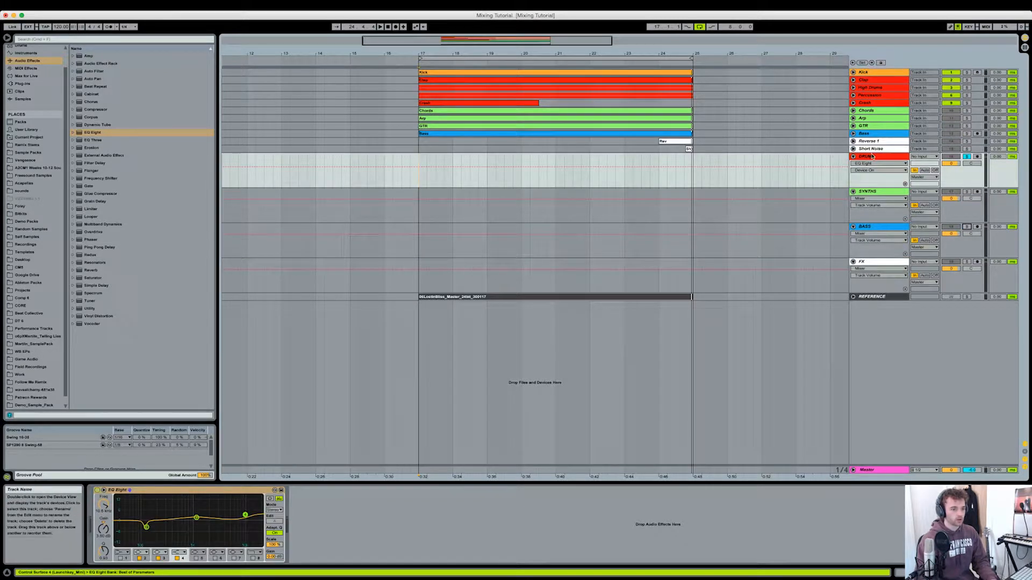
pyautogui.click(73, 193)
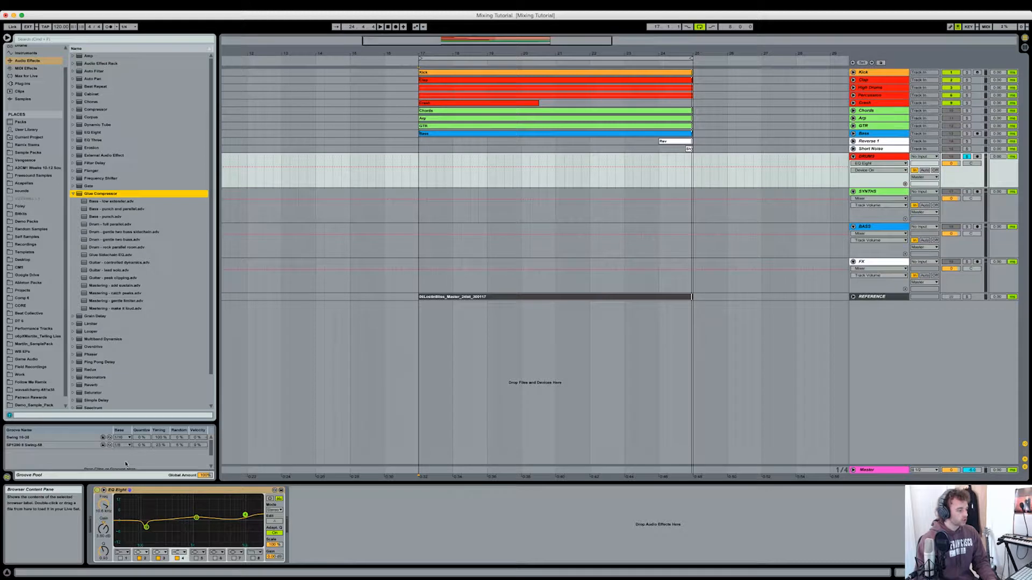
pyautogui.press('Return')
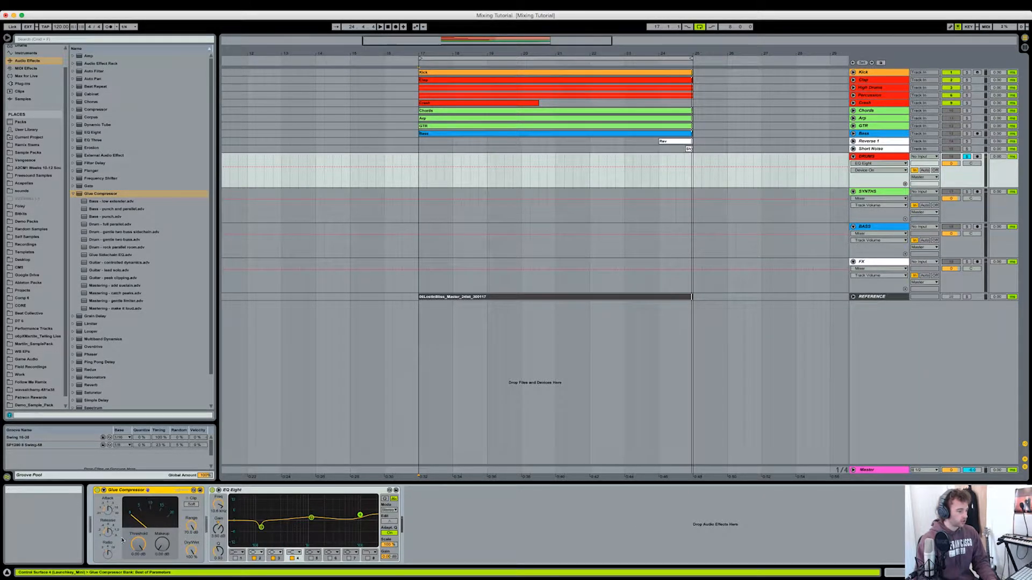
# Step: Play the drums and lower the Glue Compressor's threshold slightly, checking its ratio, attack and release controls
pyautogui.click(108, 553)
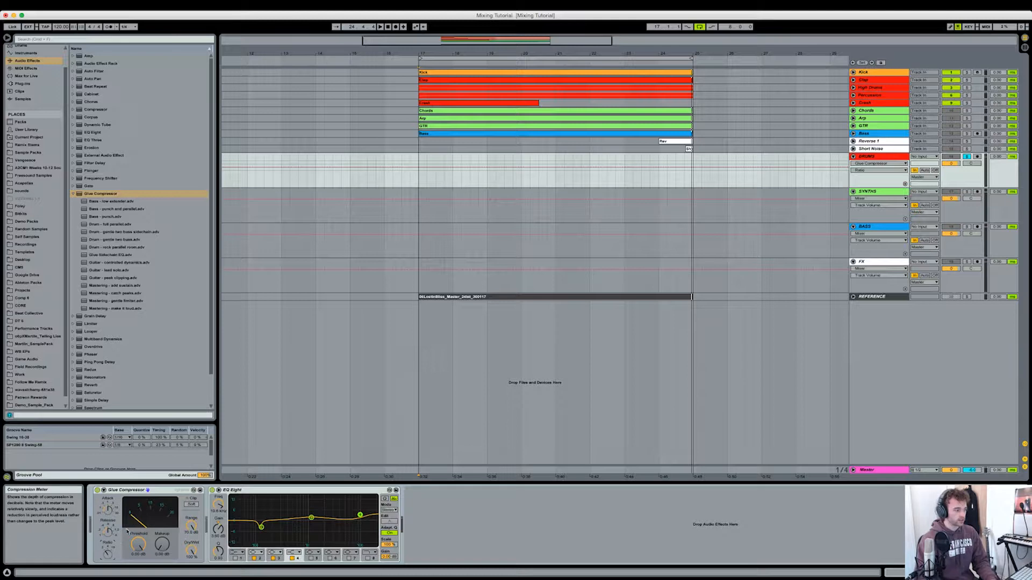
pyautogui.press('space')
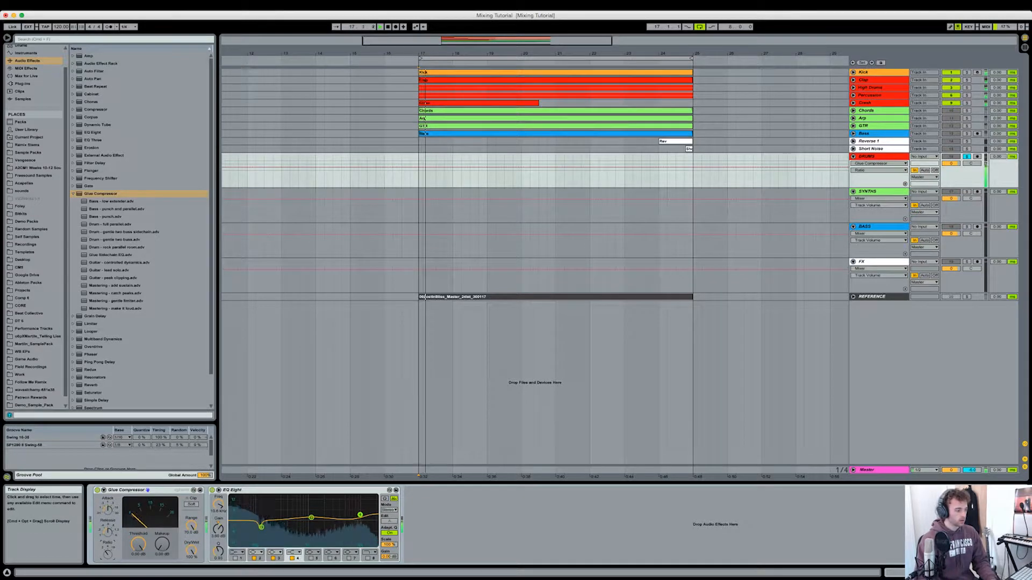
pyautogui.moveTo(138, 543); pyautogui.dragTo(138, 549)
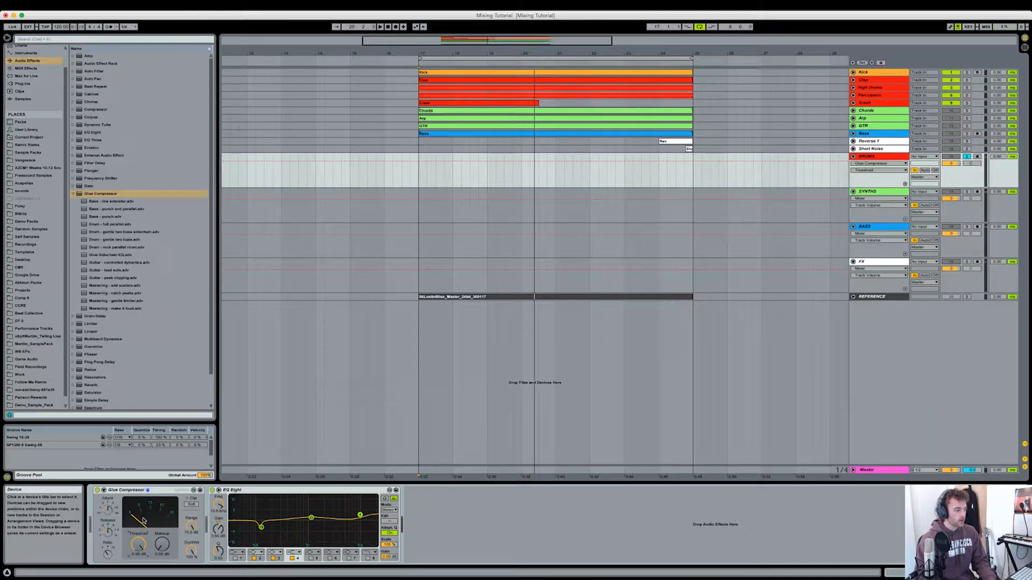
pyautogui.click(109, 511)
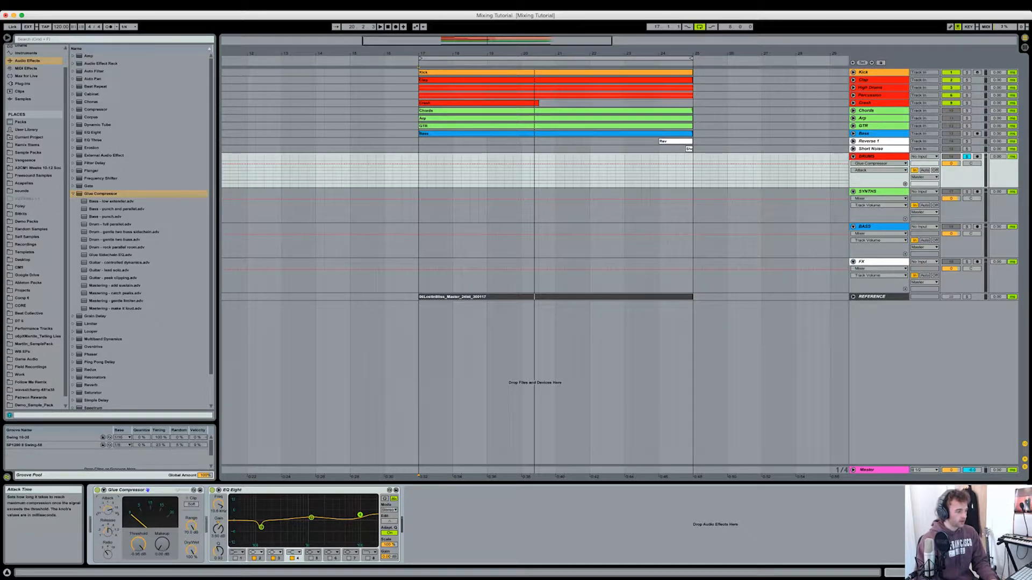
pyautogui.click(108, 531)
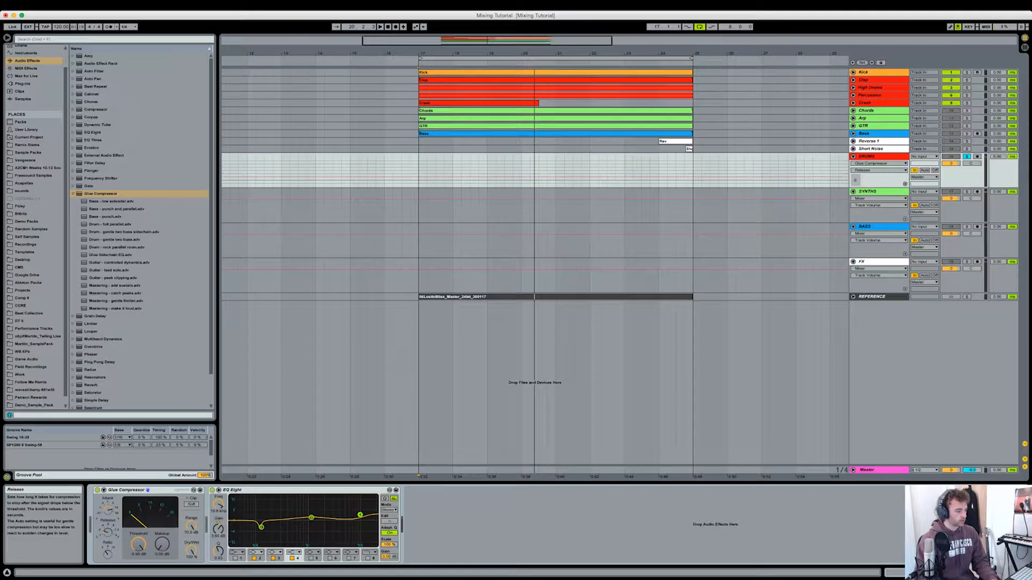
# Step: Resume the drum playback and fine-tune the Glue Compressor's threshold further down for light compression
pyautogui.press('space')
pyautogui.moveTo(138, 544); pyautogui.dragTo(138, 549)
pyautogui.click(108, 511)
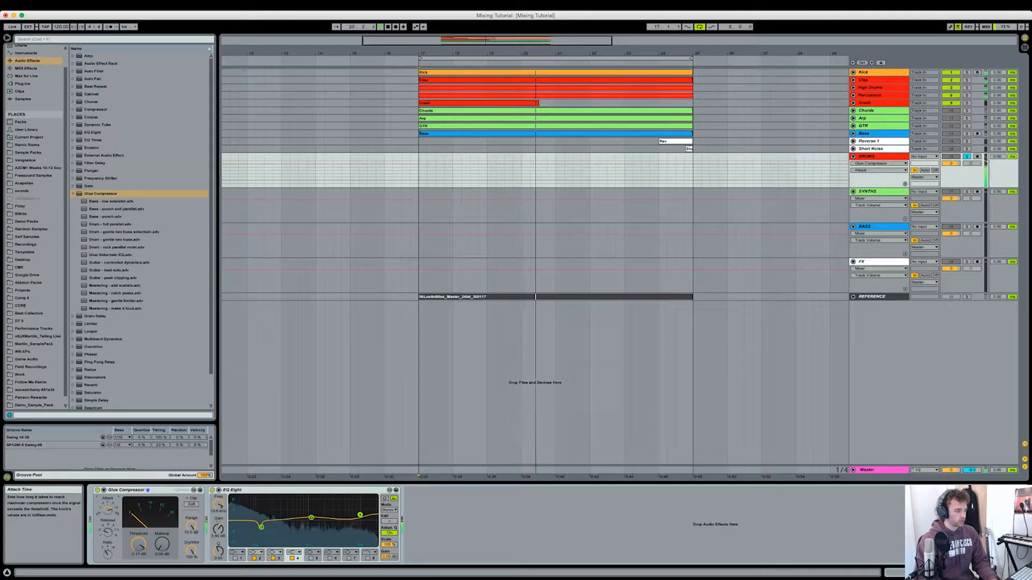
pyautogui.moveTo(137, 544); pyautogui.dragTo(136, 546)
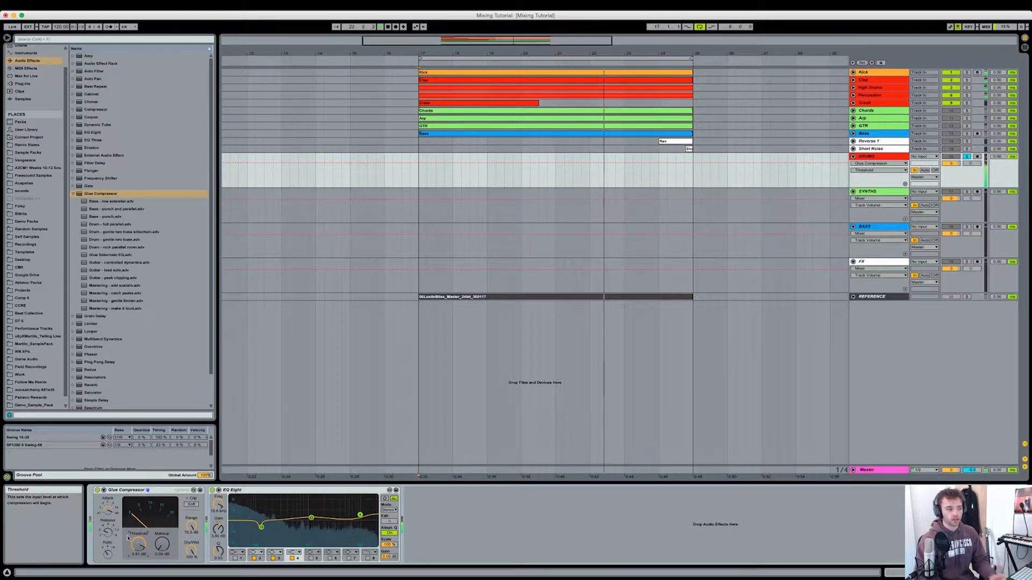
# Step: Check the drums against the bypassed Glue Compressor and raise its makeup gain to about 0.8 dB
pyautogui.click(98, 491)
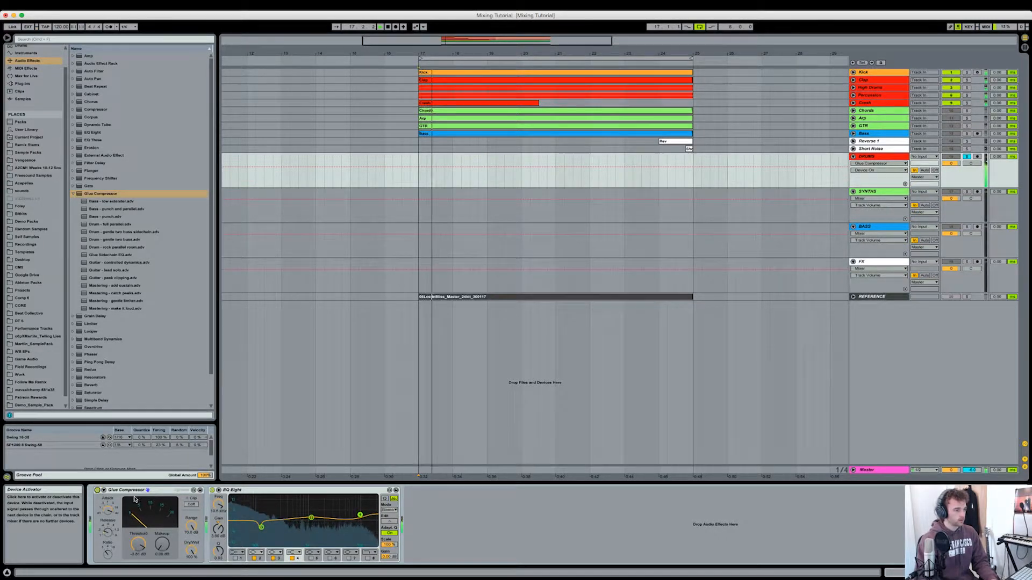
pyautogui.click(162, 544)
pyautogui.moveTo(161, 544); pyautogui.dragTo(162, 540)
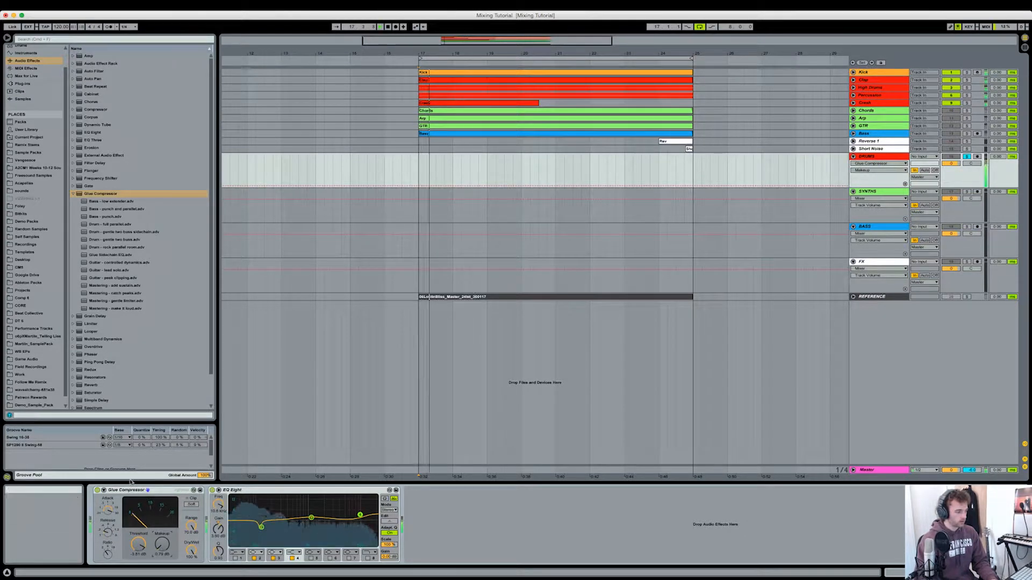
# Step: Compare the drums with the Glue Compressor off and on, stop playback and collapse its preset list in the browser
pyautogui.click(97, 490)
pyautogui.click(97, 490)
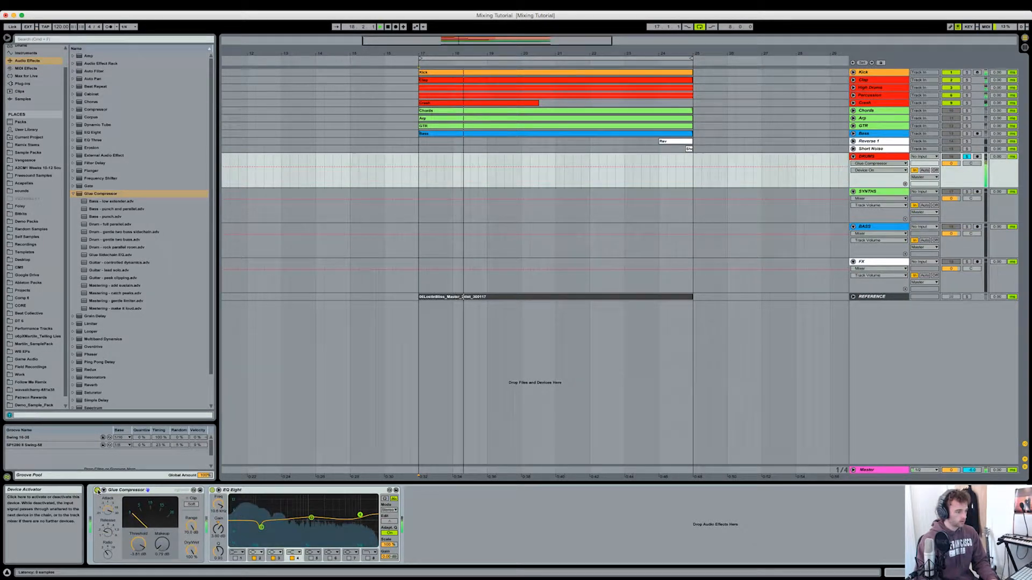
pyautogui.press('space')
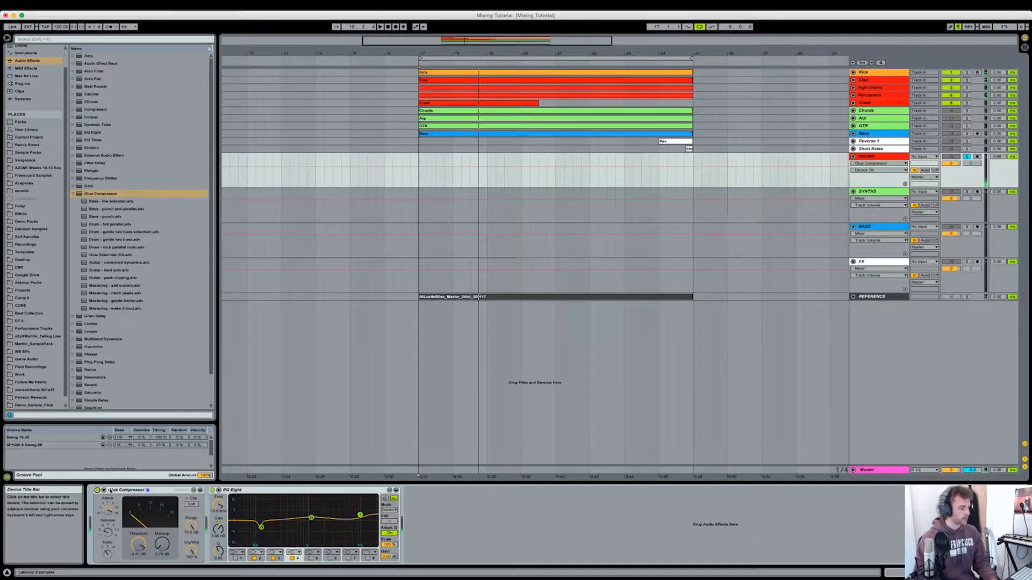
pyautogui.click(75, 195)
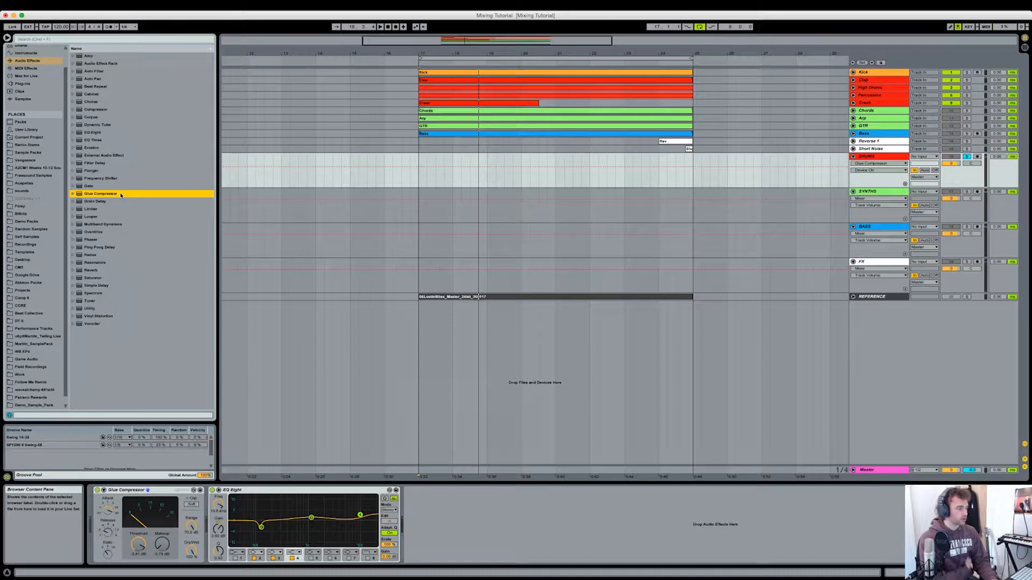
# Step: Insert Multiband Dynamics between the Glue Compressor and EQ Eight on the DRUMS bus and turn off its Soft Knee option
pyautogui.moveTo(98, 226); pyautogui.dragTo(134, 330)
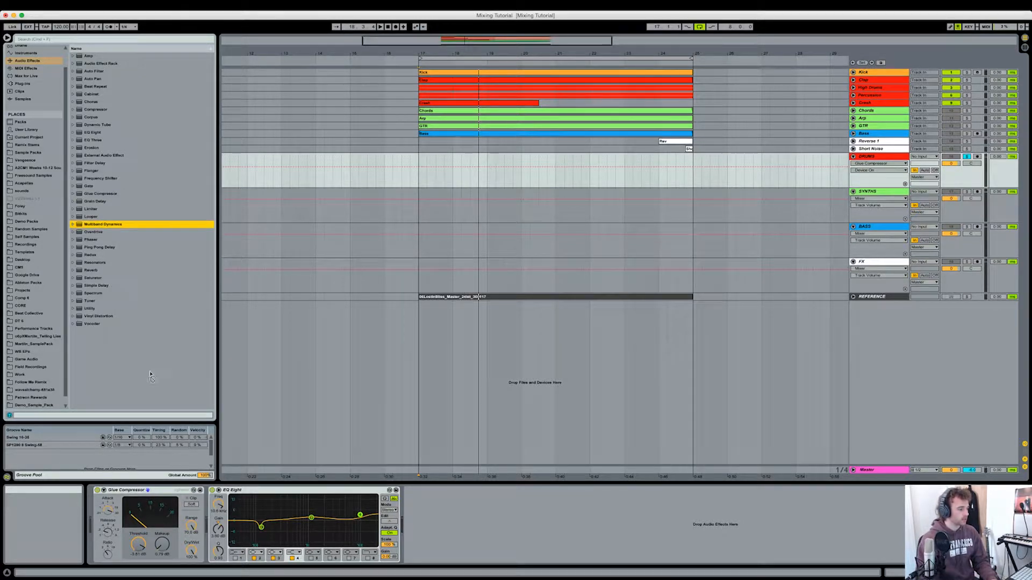
pyautogui.moveTo(217, 486); pyautogui.dragTo(216, 504)
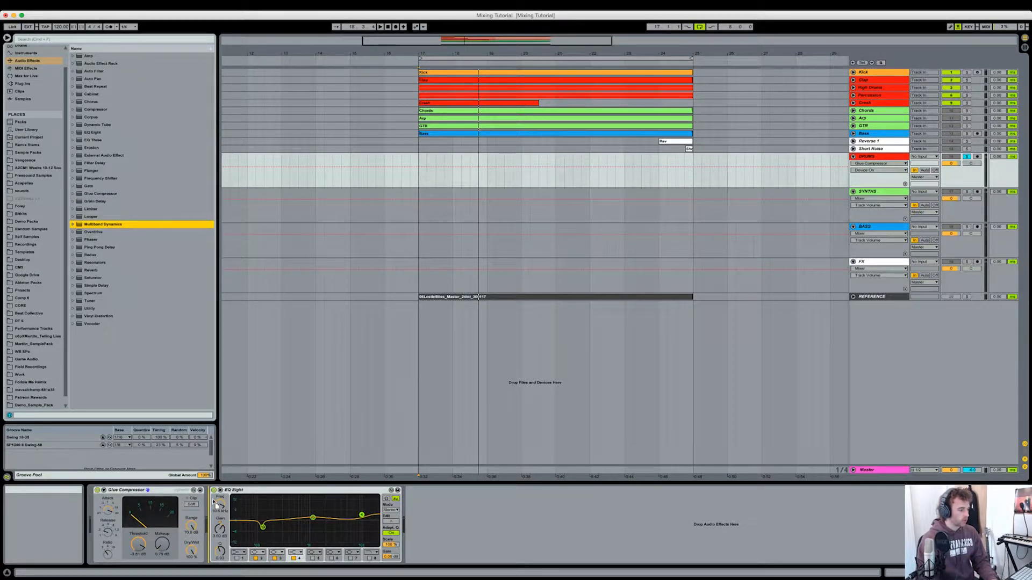
pyautogui.moveTo(213, 498); pyautogui.dragTo(211, 496)
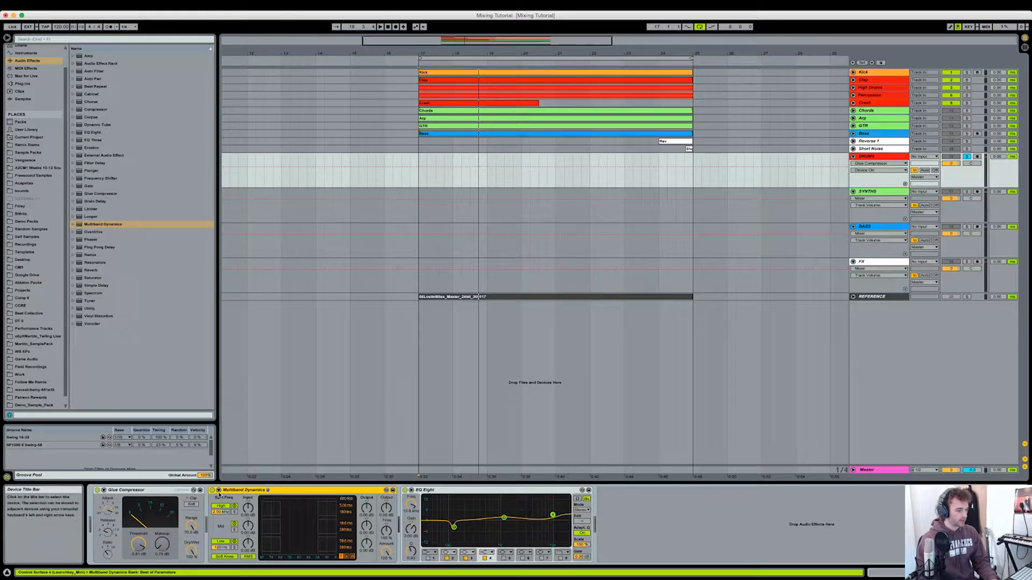
pyautogui.click(223, 557)
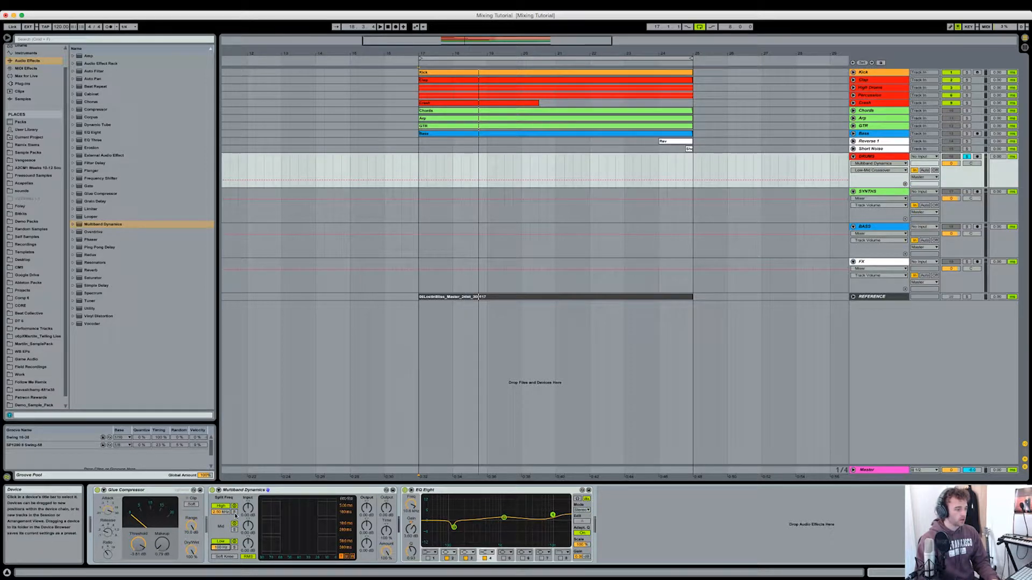
# Step: Audition the high and low bands of Multiband Dynamics soloed during playback, setting the mid-high crossover to about 3.79 kHz
pyautogui.press('space')
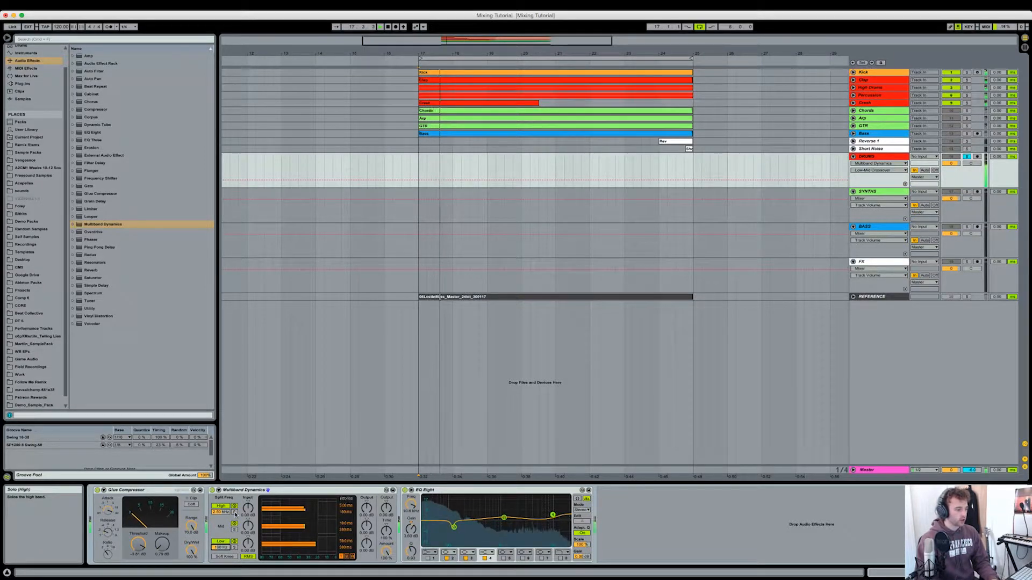
pyautogui.click(235, 512)
pyautogui.moveTo(220, 512); pyautogui.dragTo(221, 497)
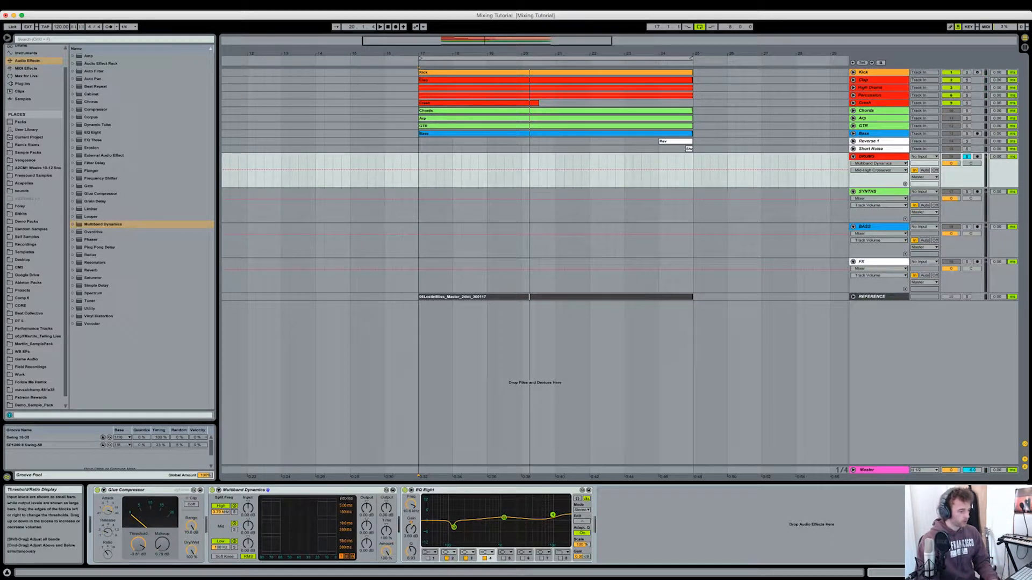
pyautogui.click(234, 548)
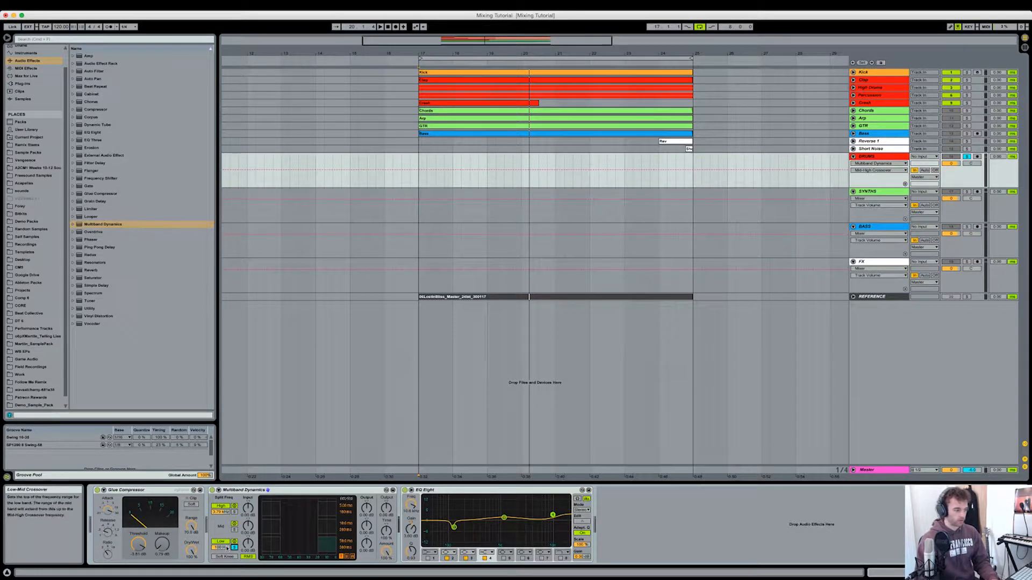
pyautogui.press('space')
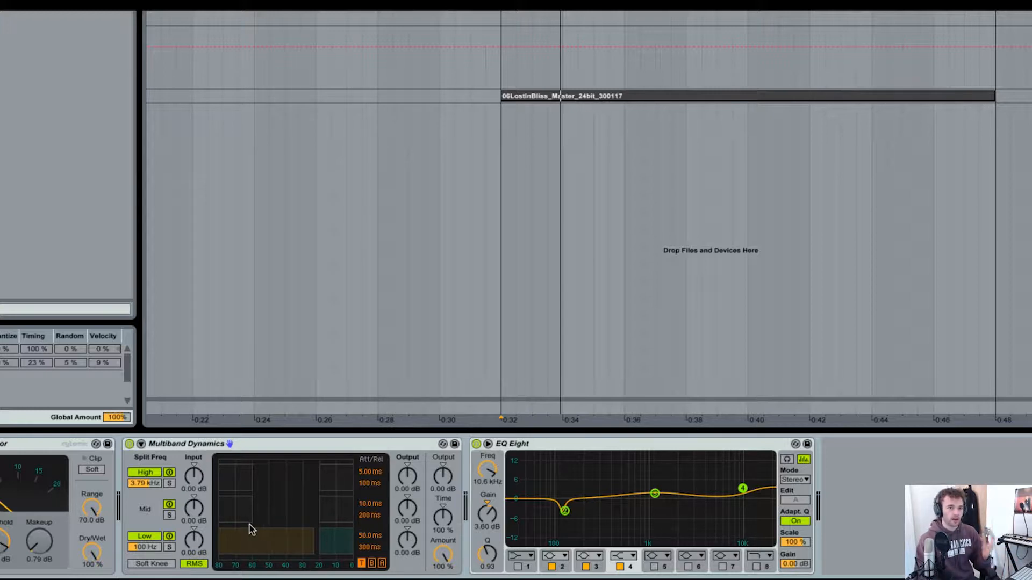
# Step: Play the drums and raise the low band's attack time to 144 ms
pyautogui.press('space')
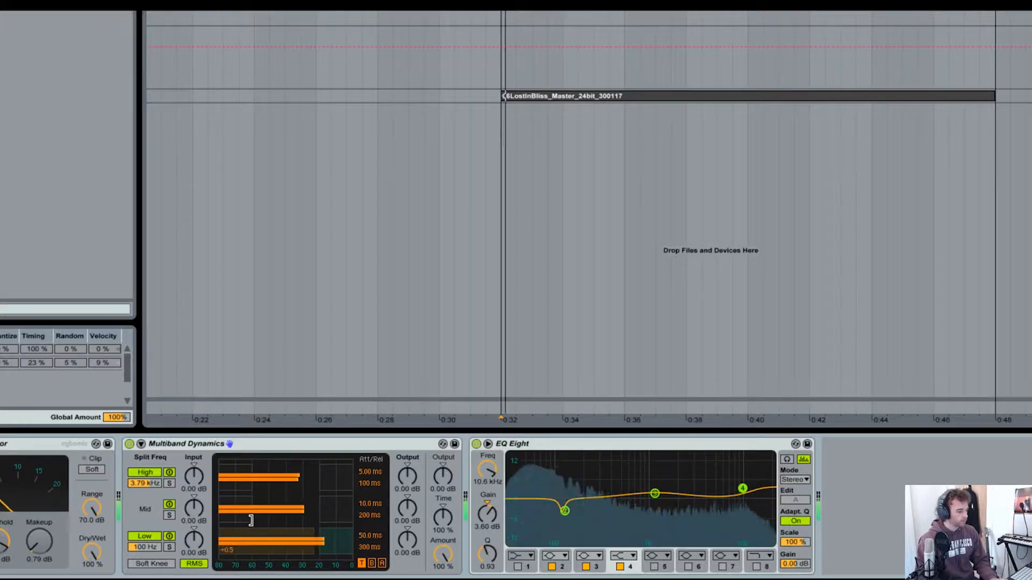
pyautogui.moveTo(370, 536); pyautogui.dragTo(369, 517)
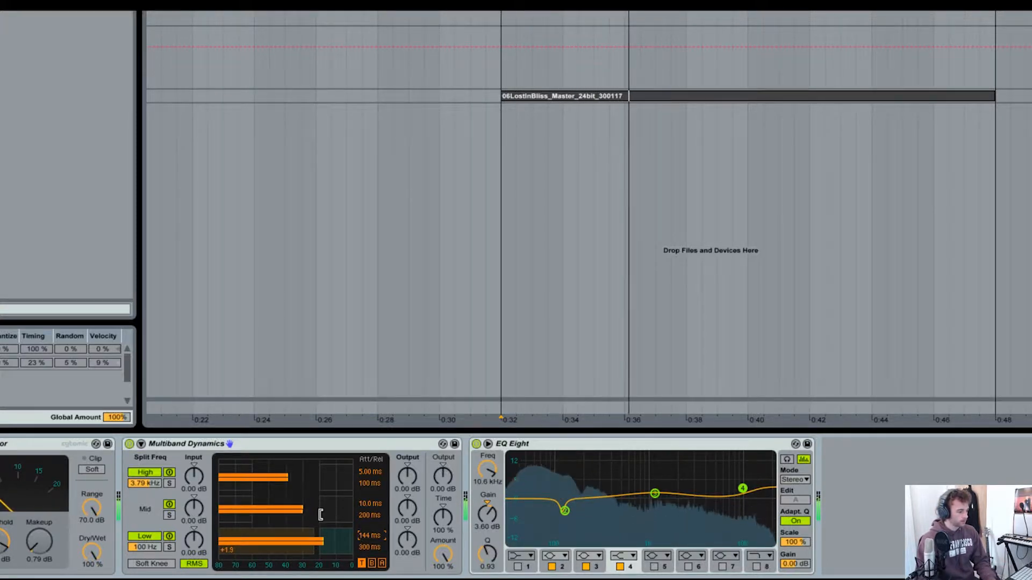
# Step: Adjust the mid band's dynamics, audition it soloed, and set its attack time to 52.1 ms
pyautogui.moveTo(251, 508); pyautogui.dragTo(250, 512)
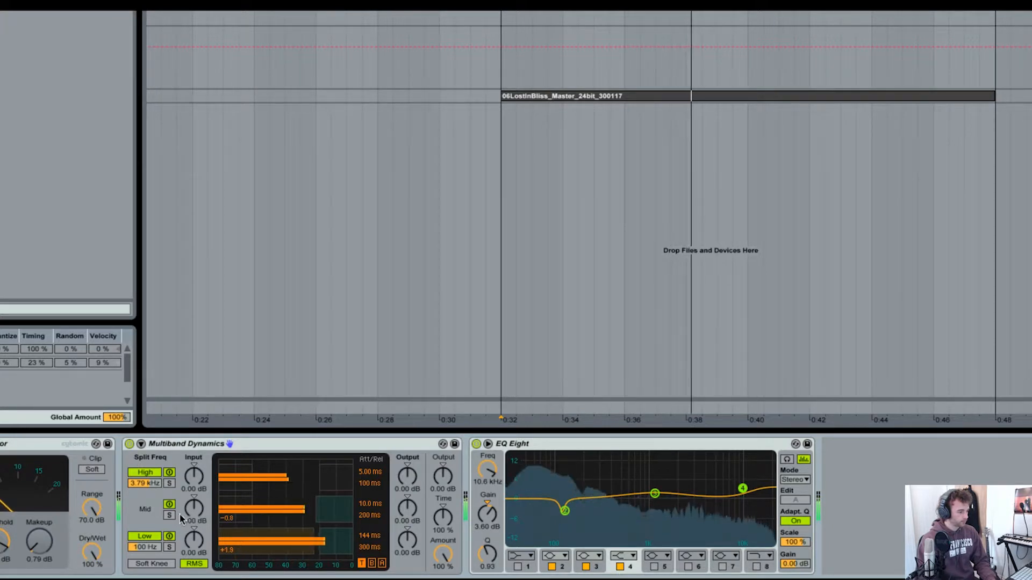
pyautogui.click(170, 516)
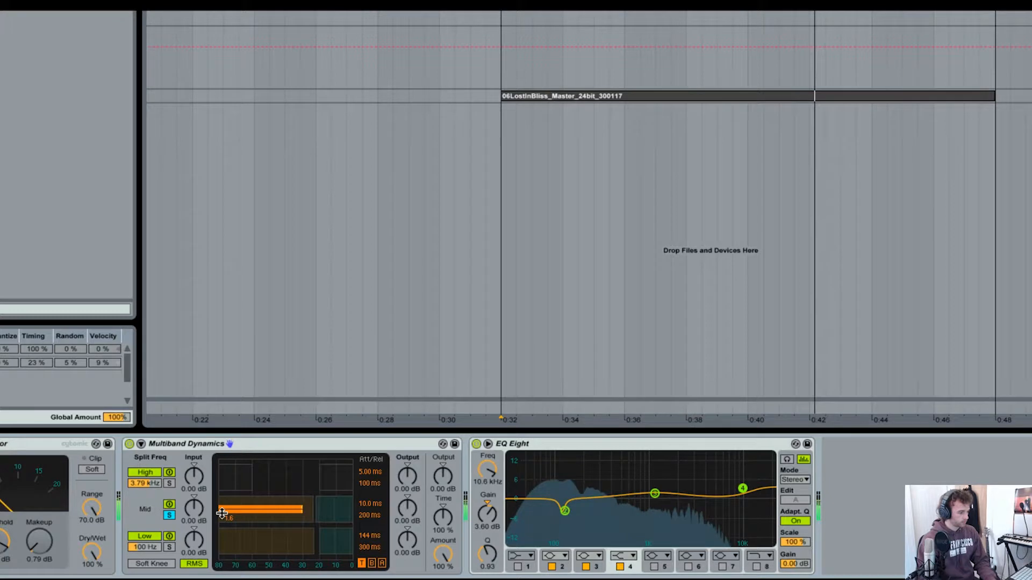
pyautogui.click(170, 515)
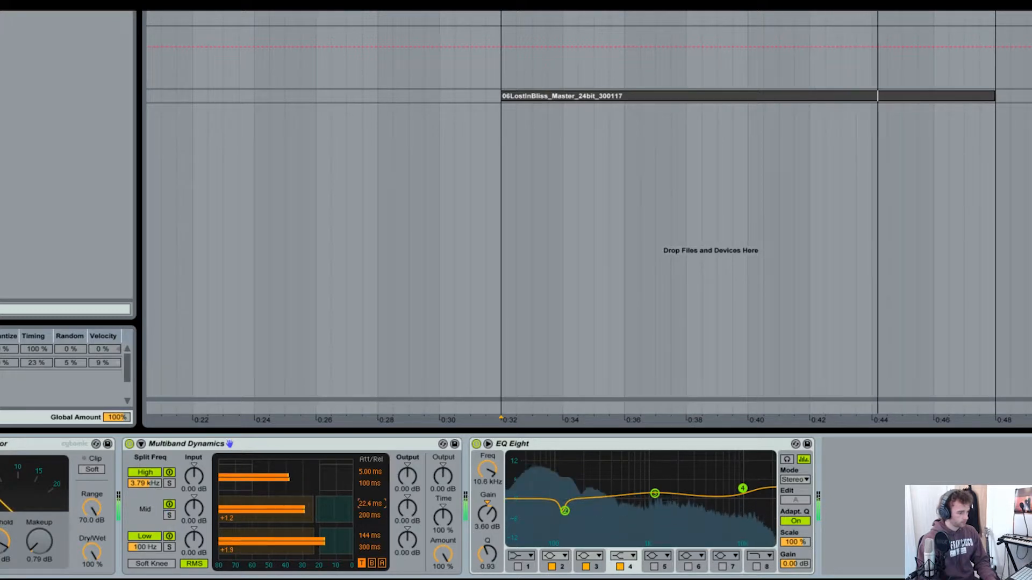
pyautogui.click(364, 507)
pyautogui.moveTo(365, 507); pyautogui.dragTo(364, 494)
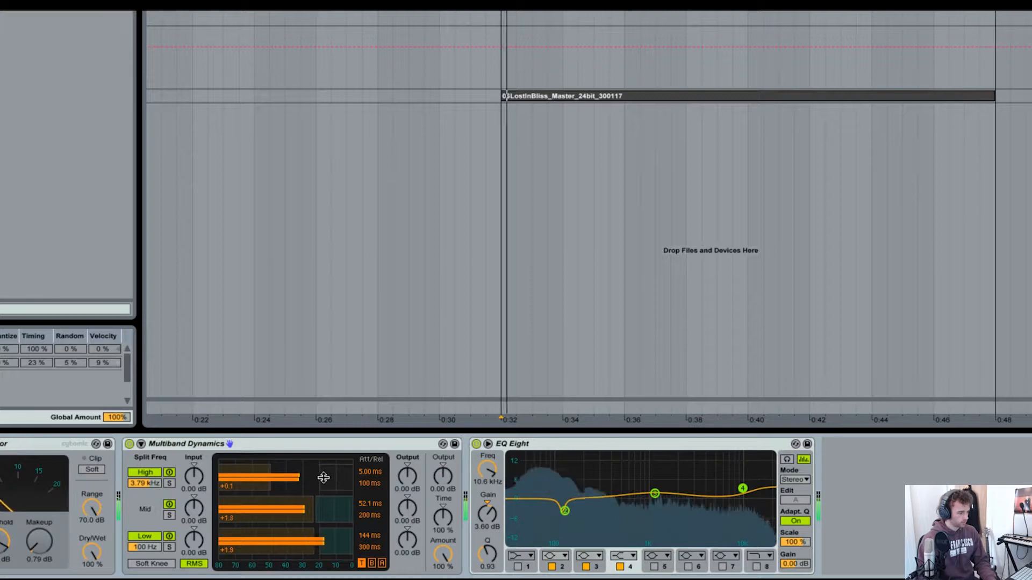
# Step: Set the high band's thresholds to about -34 dB below and -28.5 dB above, with an attack time of 12.4 ms
pyautogui.moveTo(314, 475); pyautogui.dragTo(263, 471)
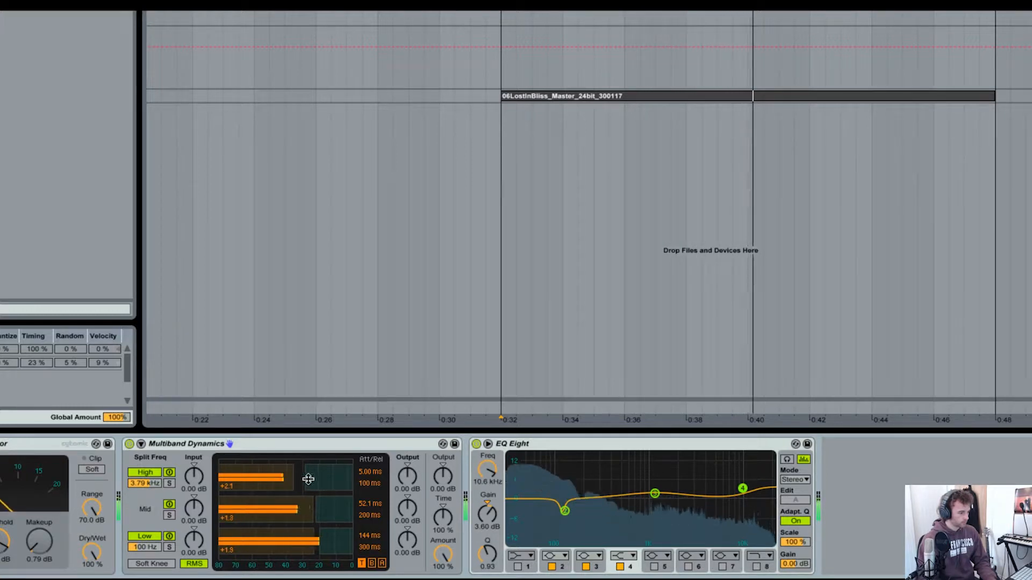
pyautogui.moveTo(371, 471); pyautogui.dragTo(370, 462)
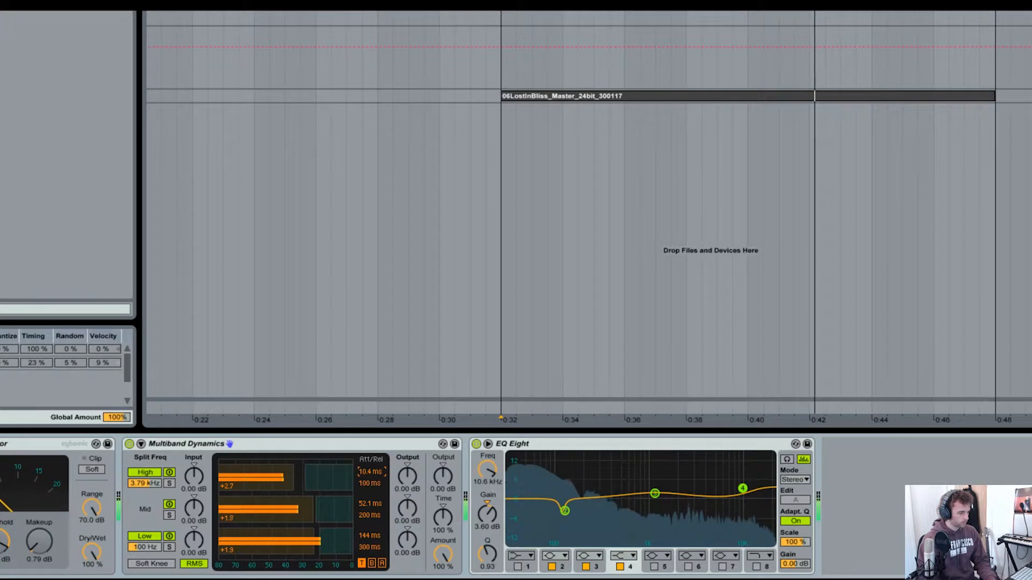
pyautogui.moveTo(371, 472); pyautogui.dragTo(371, 470)
pyautogui.moveTo(294, 479); pyautogui.dragTo(296, 480)
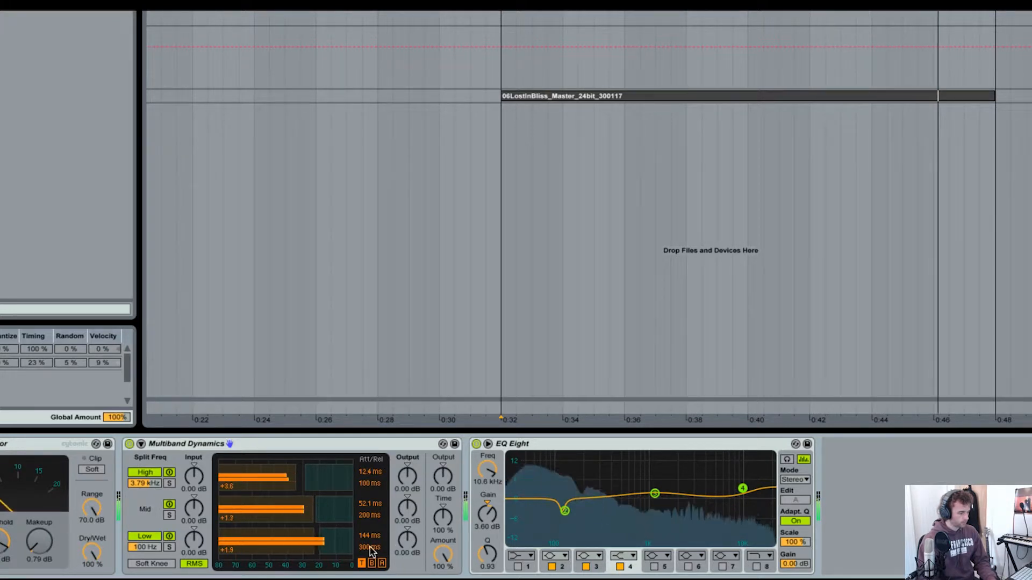
# Step: Review the bands' Below and Above settings, compare the drums with Multiband Dynamics off and on, and stop playback
pyautogui.click(371, 563)
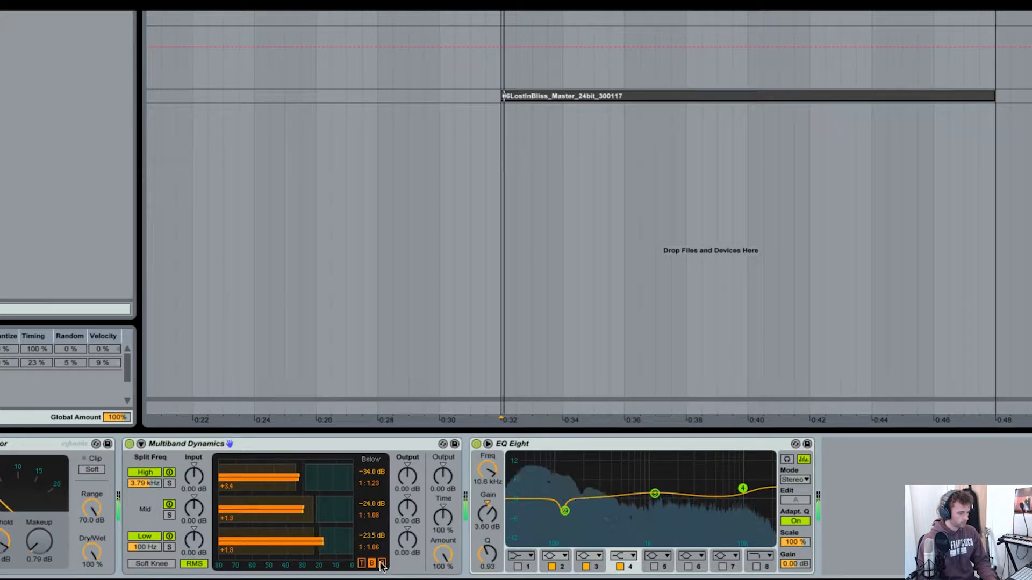
pyautogui.click(382, 563)
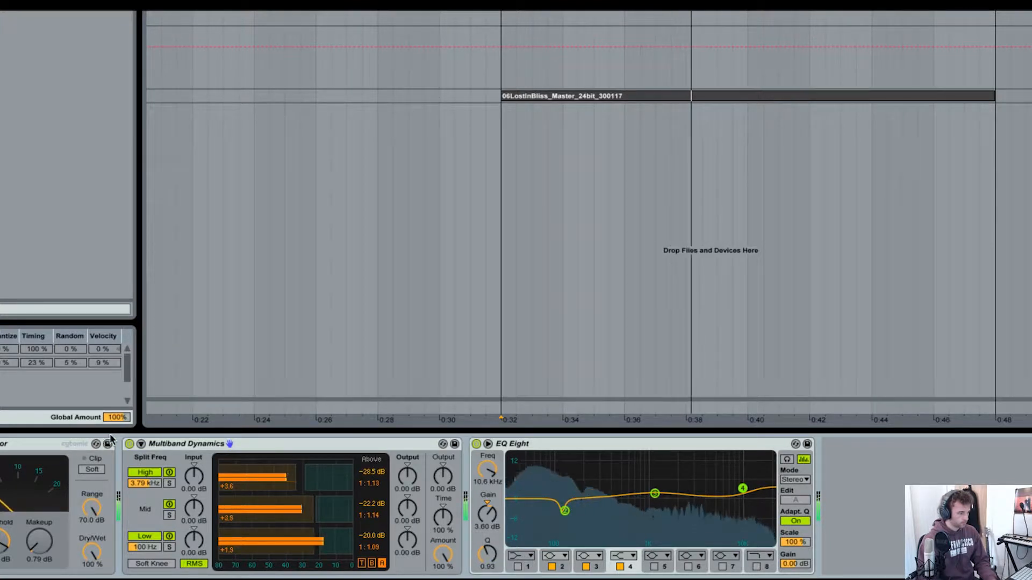
pyautogui.click(129, 444)
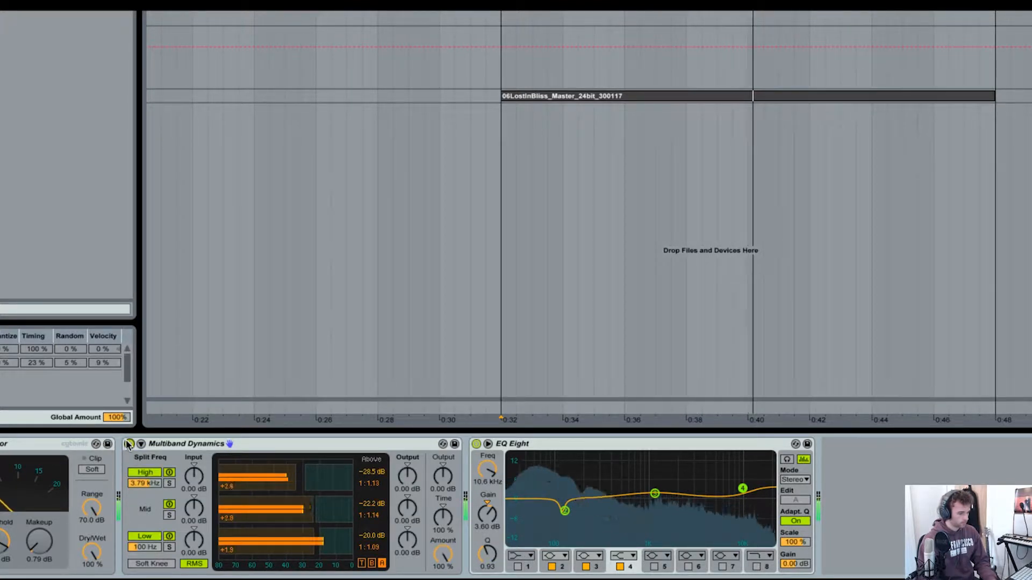
pyautogui.click(129, 444)
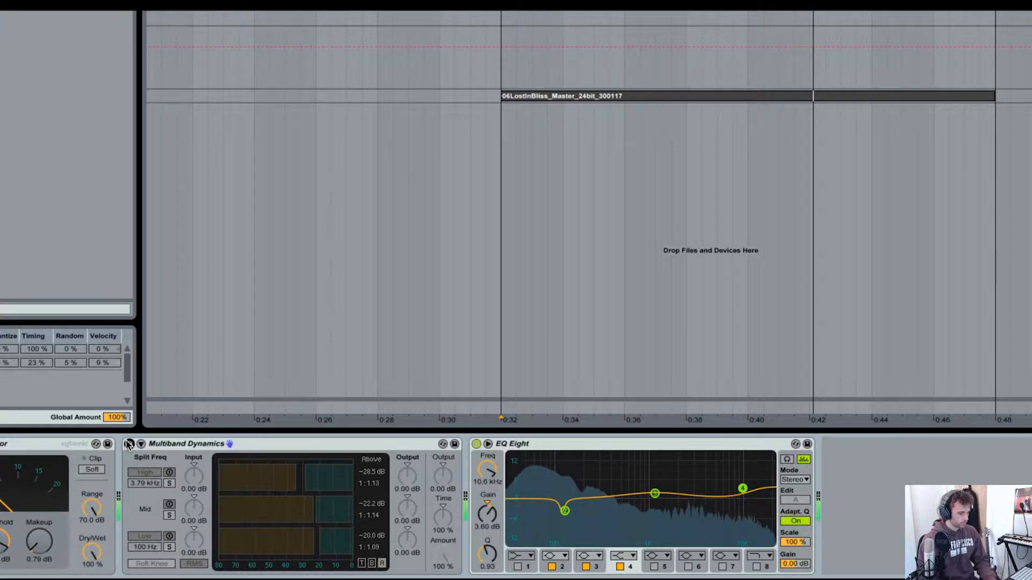
pyautogui.click(129, 443)
pyautogui.press('space')
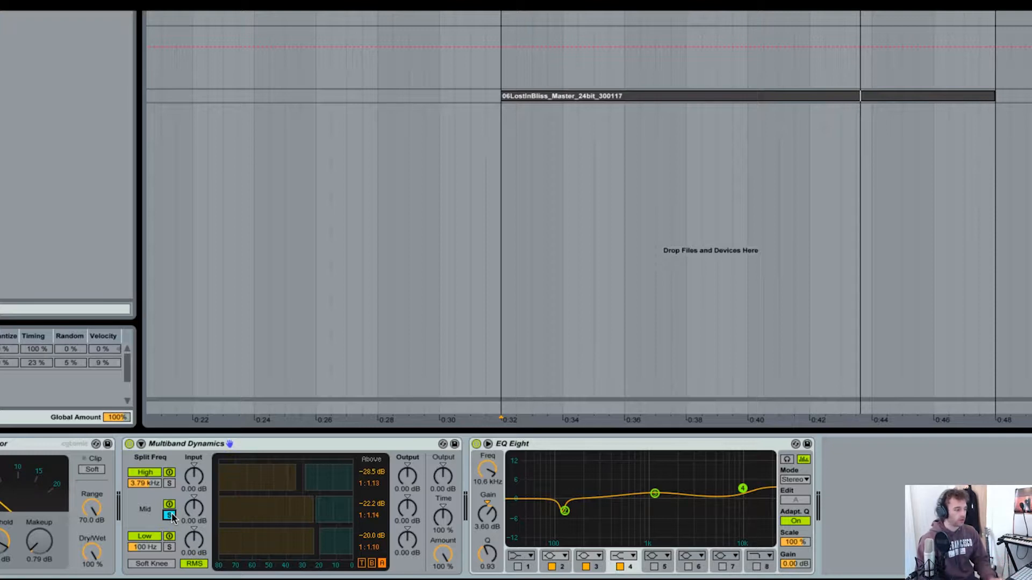
# Step: Listen briefly to the soloed mid band, bring back the attack and release times display, and unsolo the band
pyautogui.press('space')
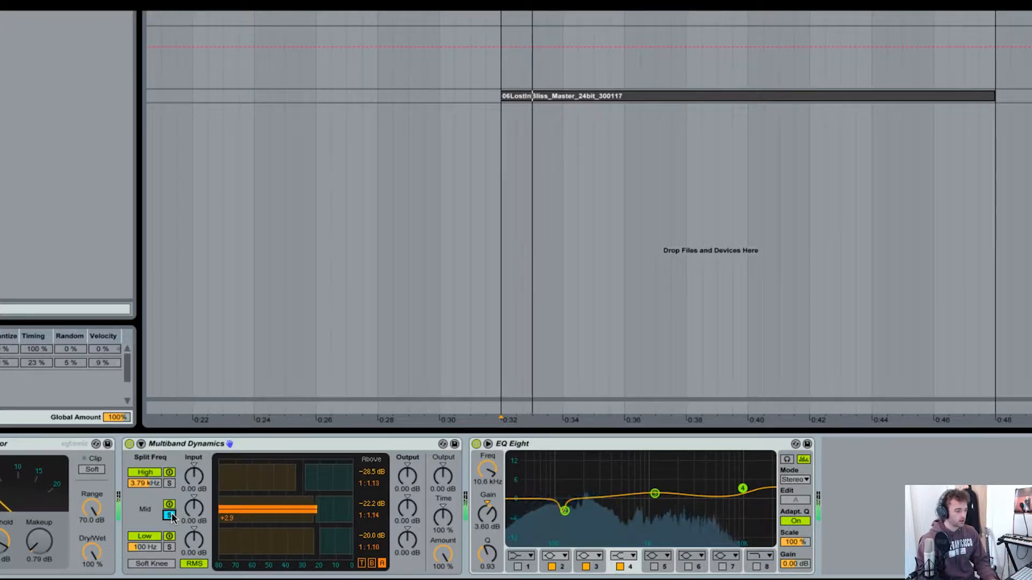
pyautogui.press('space')
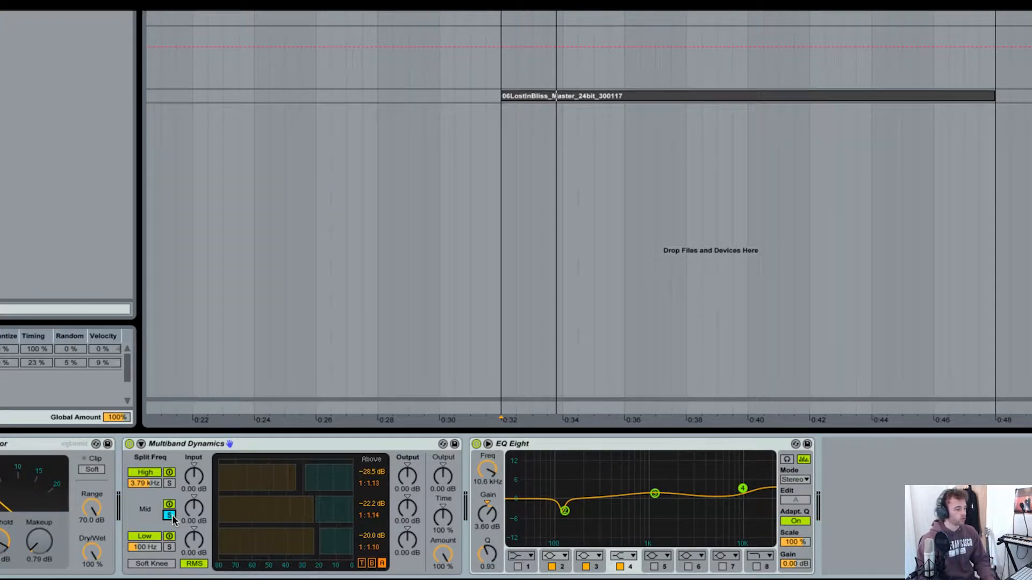
pyautogui.click(362, 563)
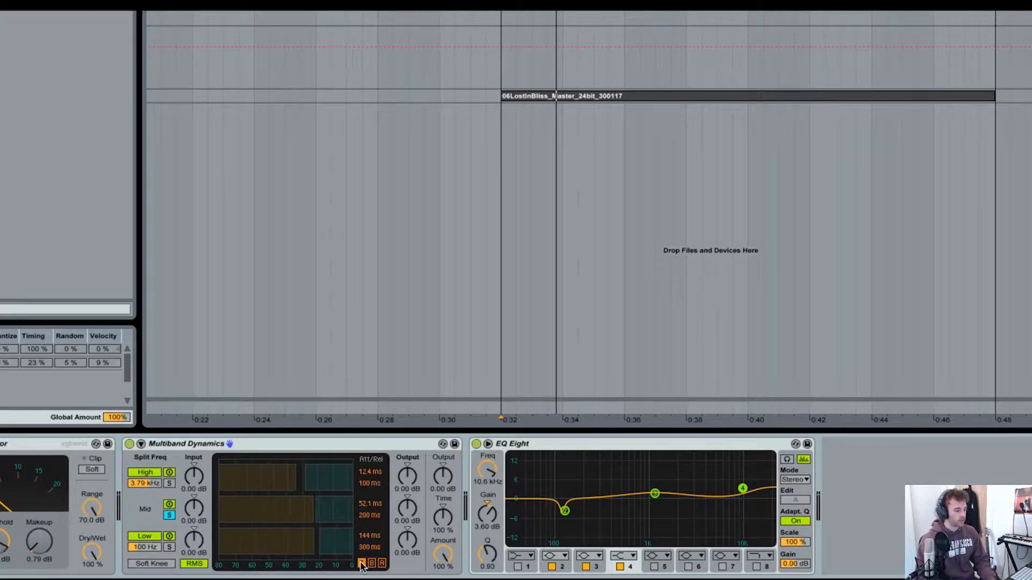
pyautogui.click(169, 515)
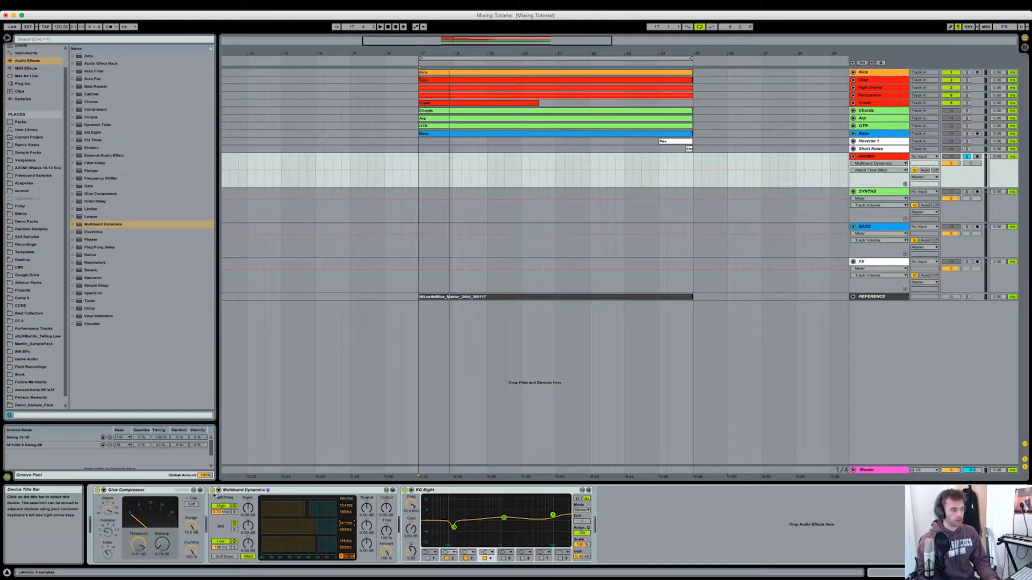
# Step: Play the full drum bus and compare it with Multiband Dynamics bypassed and active
pyautogui.press('space')
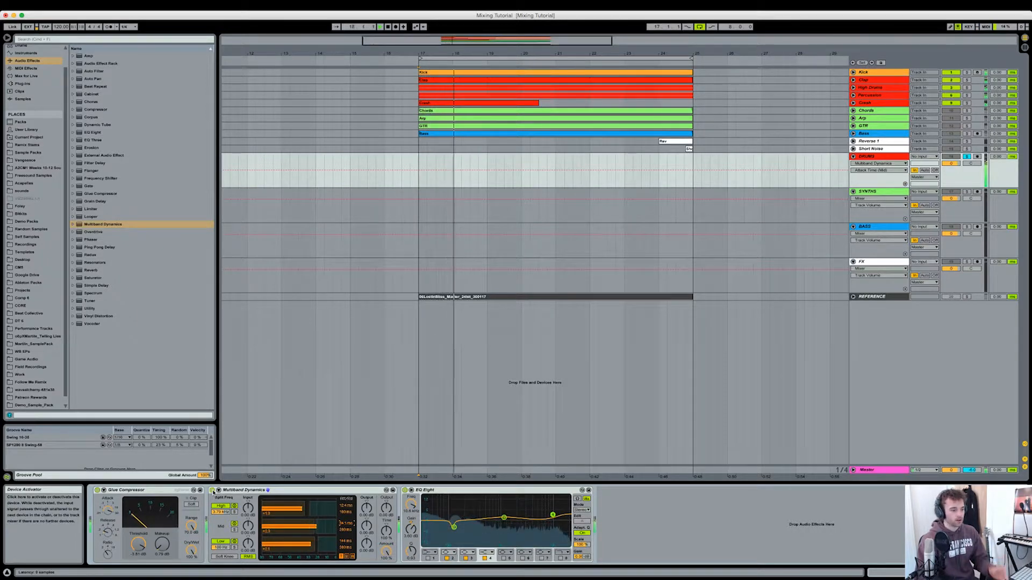
pyautogui.click(213, 490)
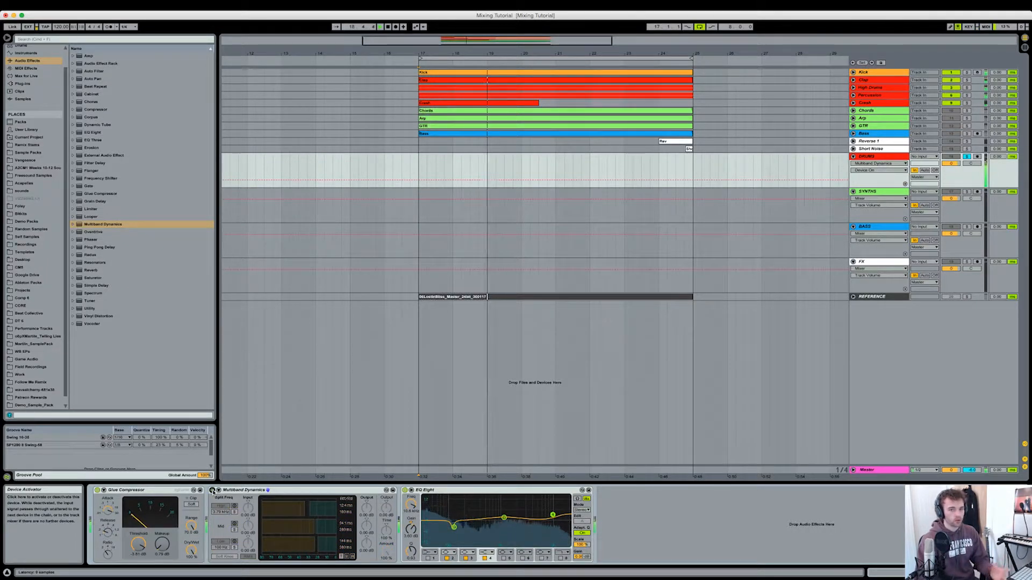
pyautogui.click(213, 491)
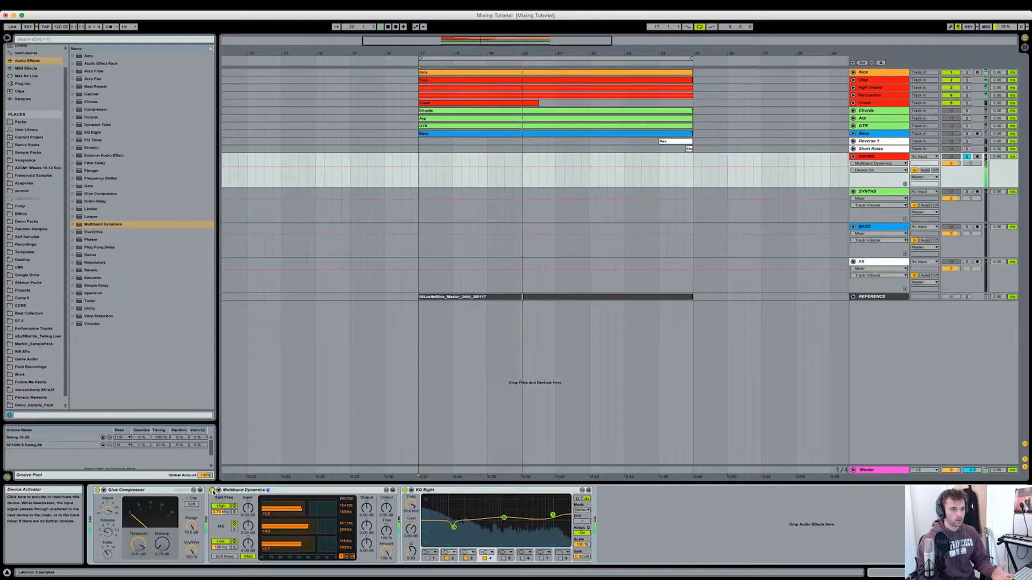
pyautogui.click(213, 490)
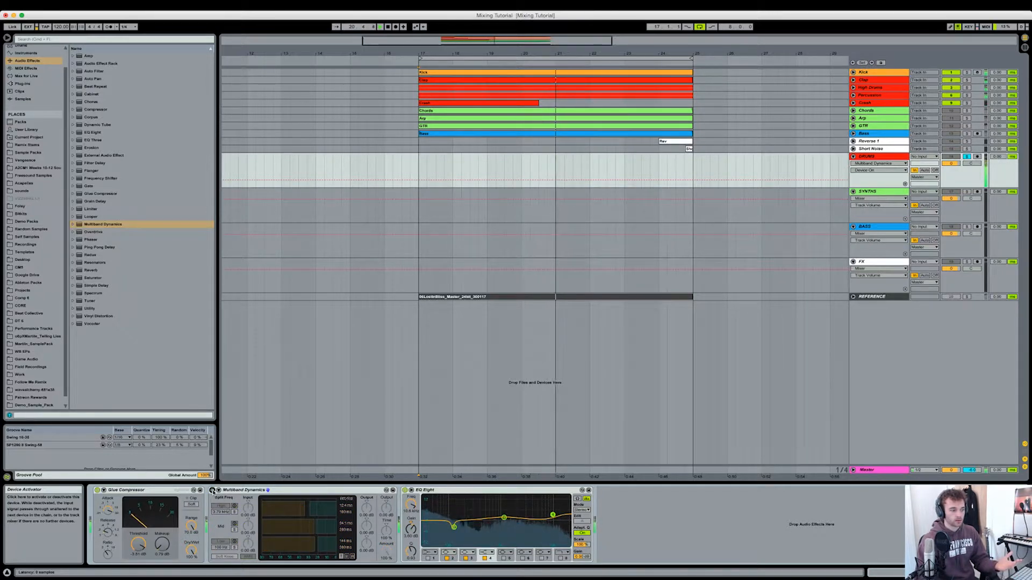
pyautogui.click(212, 490)
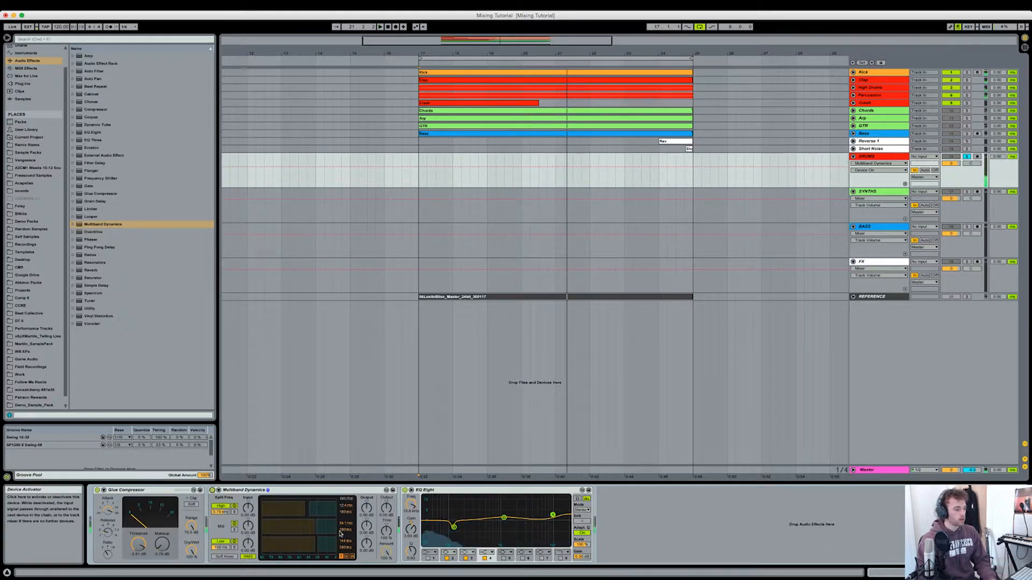
# Step: Adjust the low band's output gain by about 0.4 dB and recheck the drums against the bypassed Multiband Dynamics
pyautogui.click(367, 545)
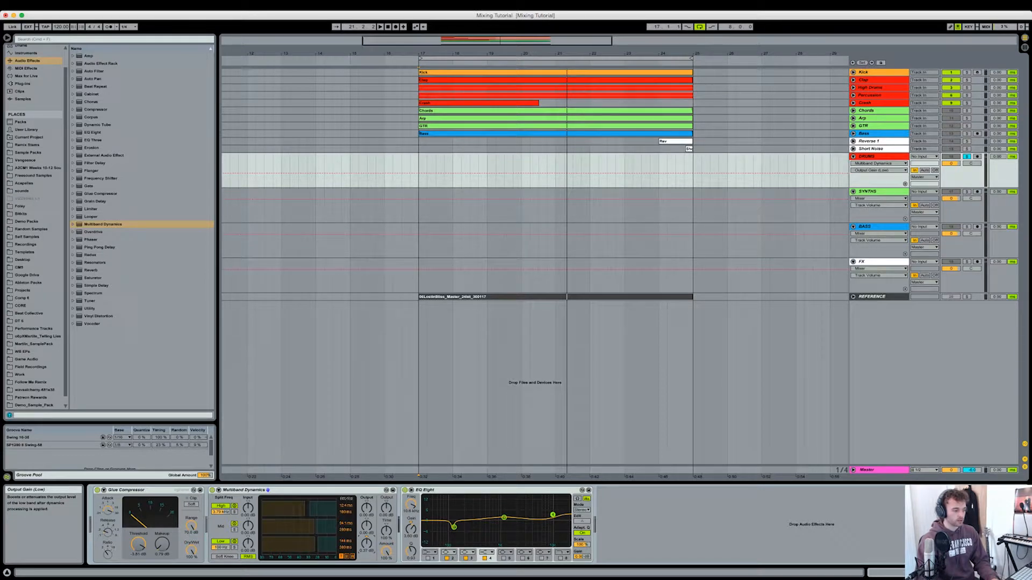
pyautogui.click(213, 490)
pyautogui.press('space')
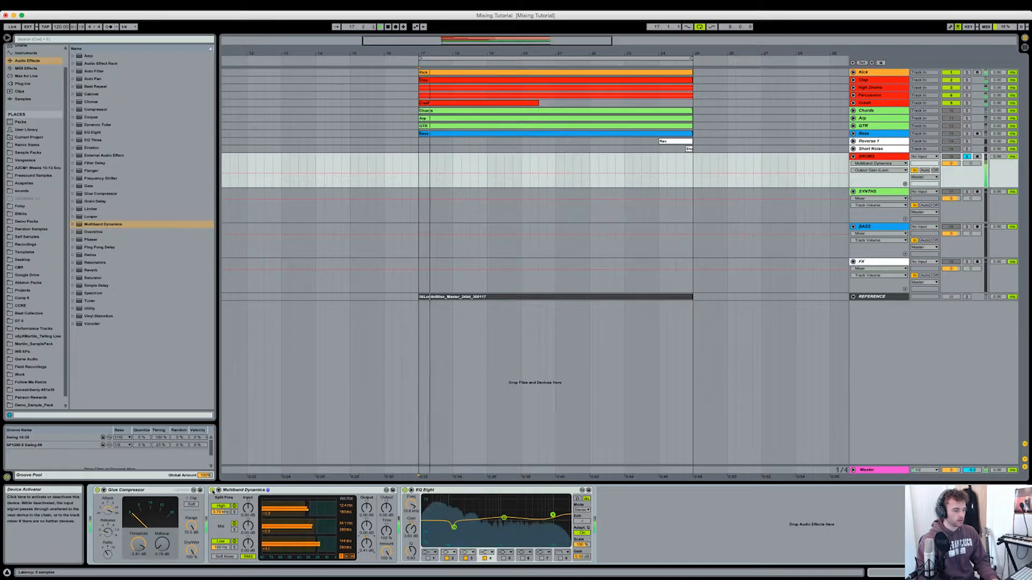
pyautogui.click(213, 490)
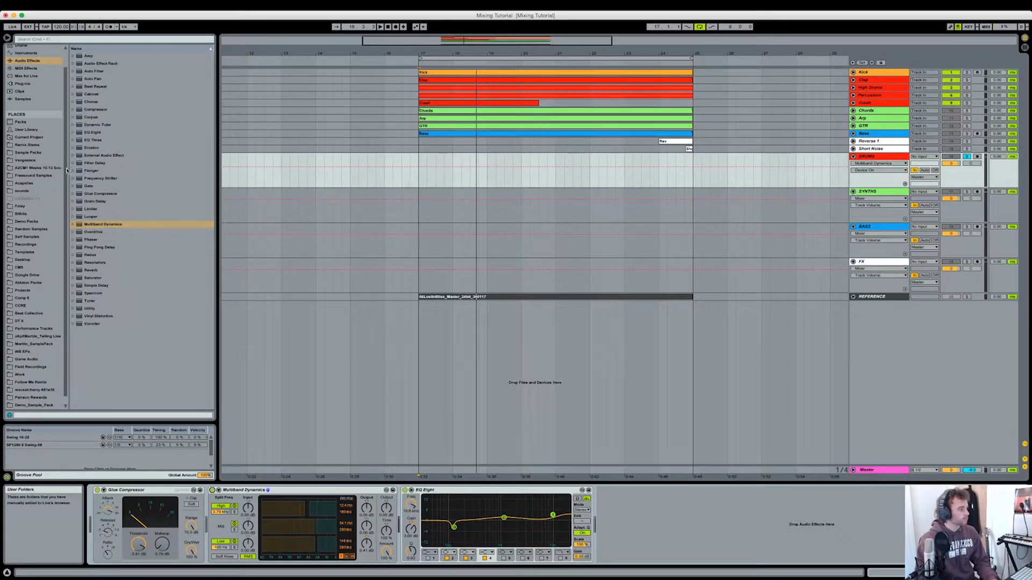
# Step: Insert the Glue Compressor preset "Mastering - catch peaks" between Multiband Dynamics and EQ Eight on DRUMS and adjust its threshold
pyautogui.click(73, 194)
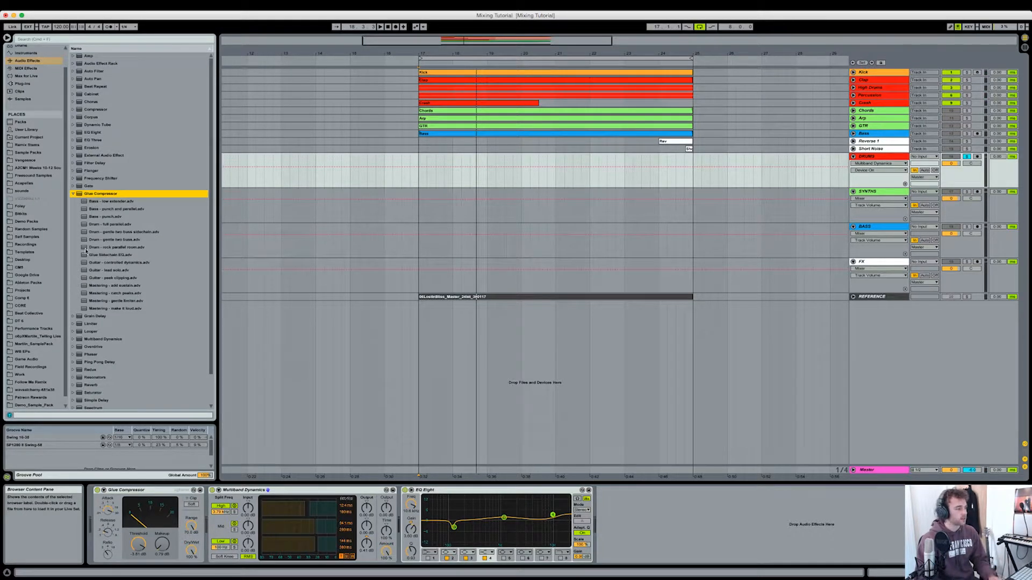
pyautogui.click(104, 293)
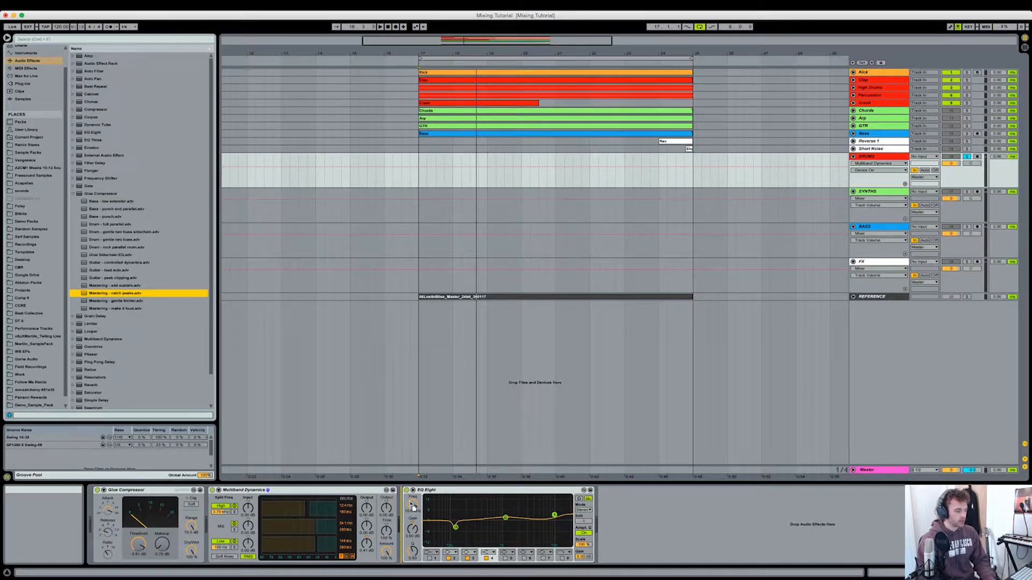
pyautogui.moveTo(412, 505); pyautogui.dragTo(411, 506)
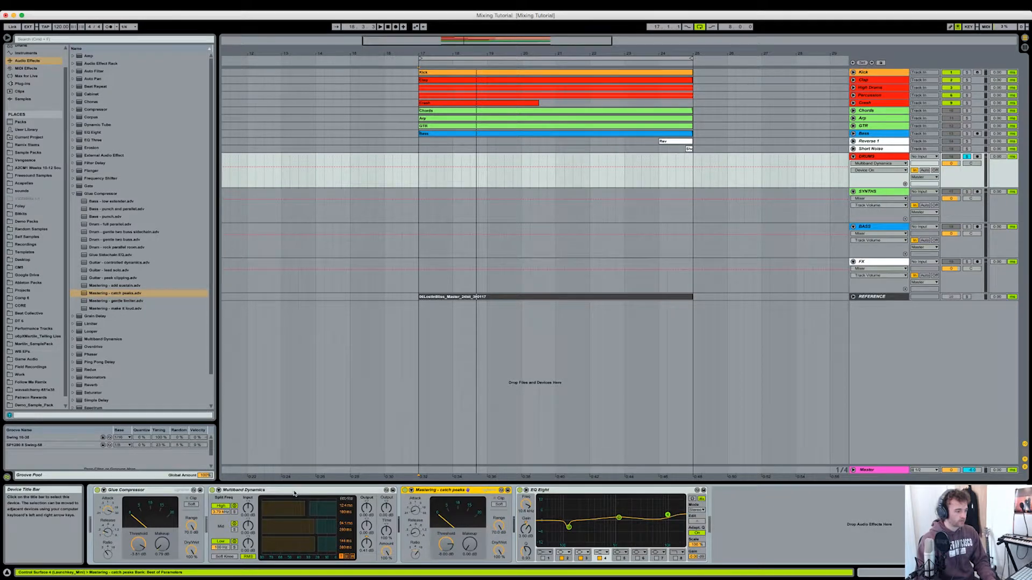
pyautogui.moveTo(446, 544); pyautogui.dragTo(446, 521)
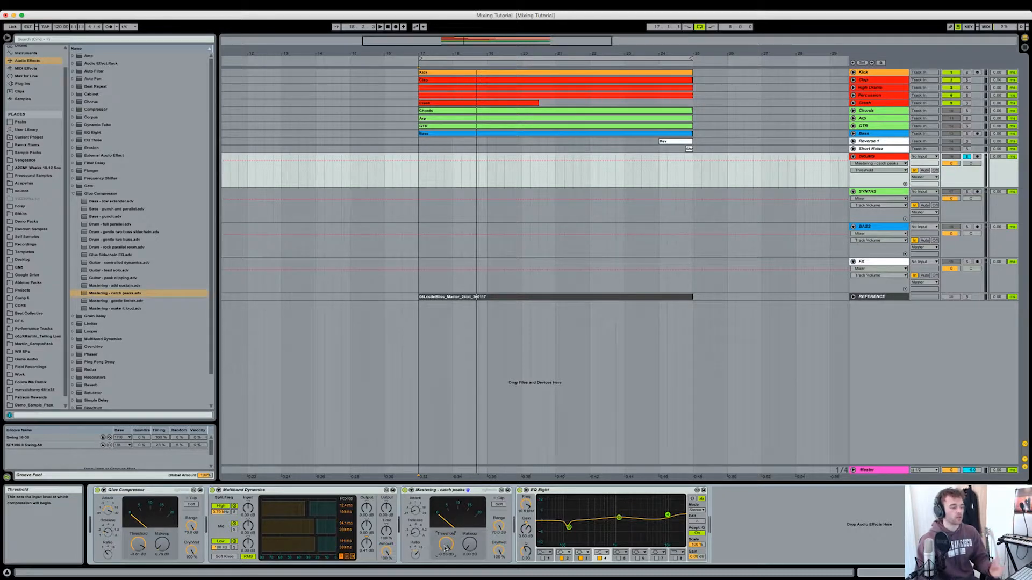
# Step: Play the soloed drums, compare the catch peaks compressor bypassed and active, and fine-tune its threshold
pyautogui.press('space')
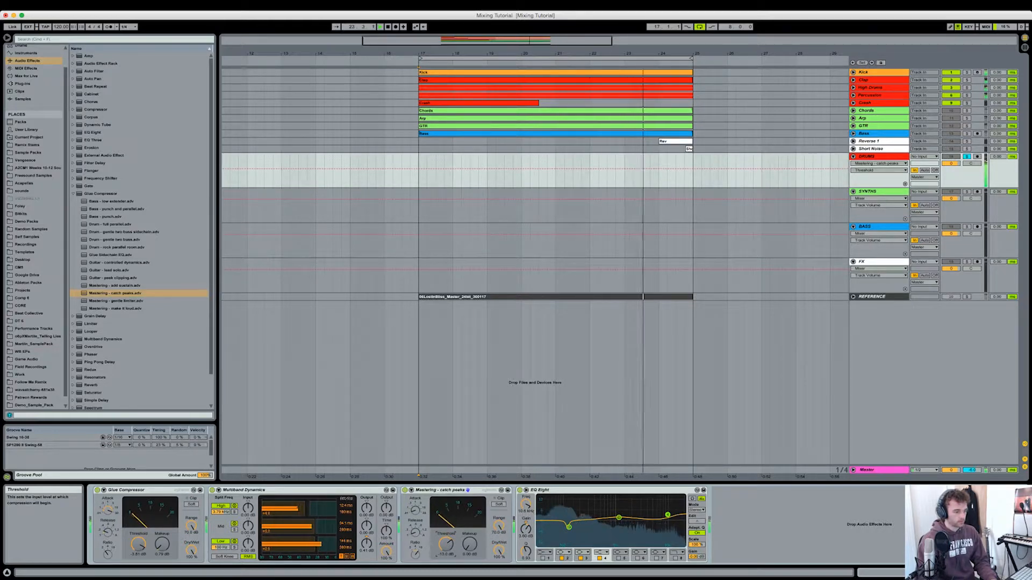
pyautogui.click(405, 490)
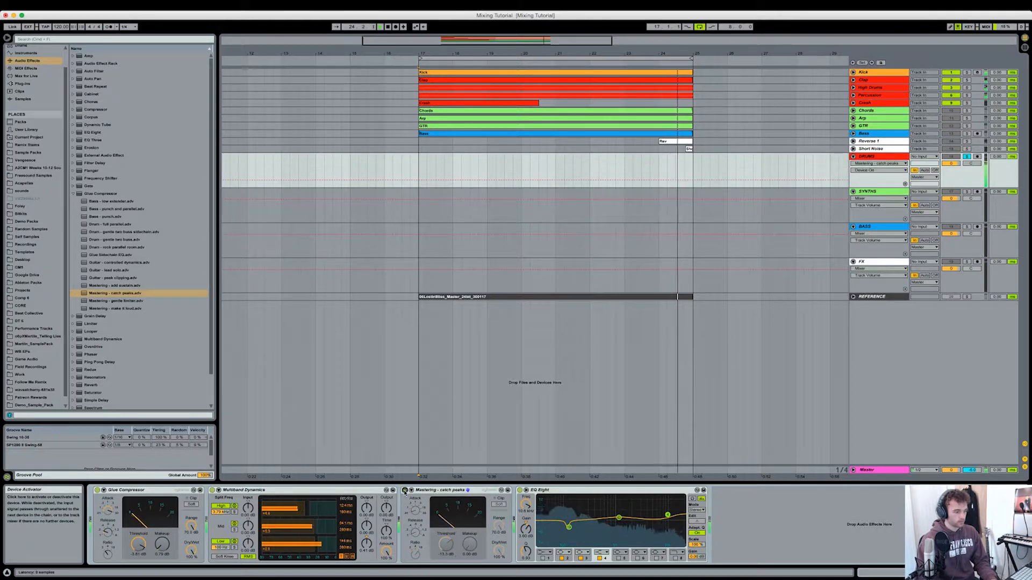
pyautogui.click(405, 490)
pyautogui.click(446, 543)
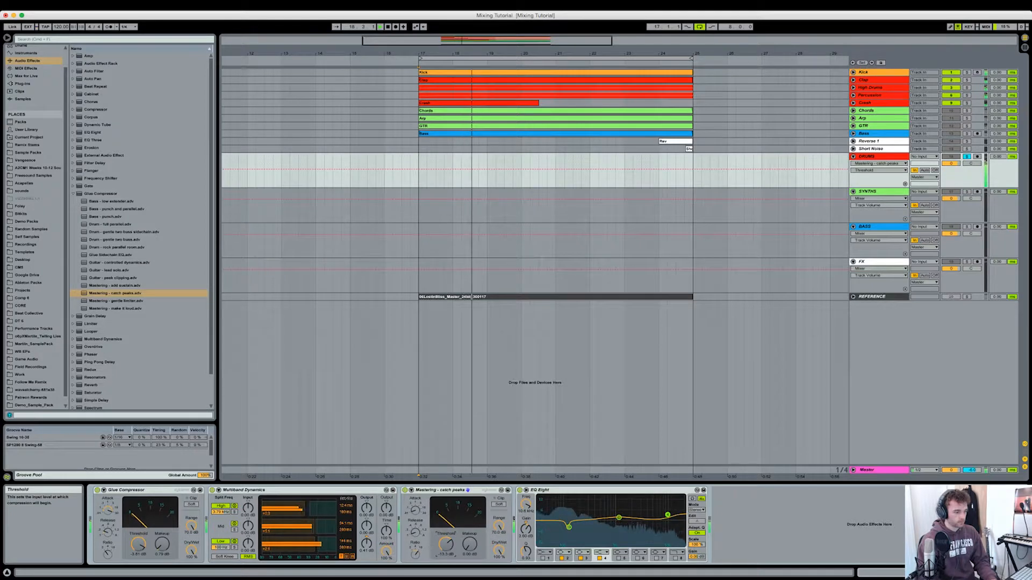
pyautogui.press('space')
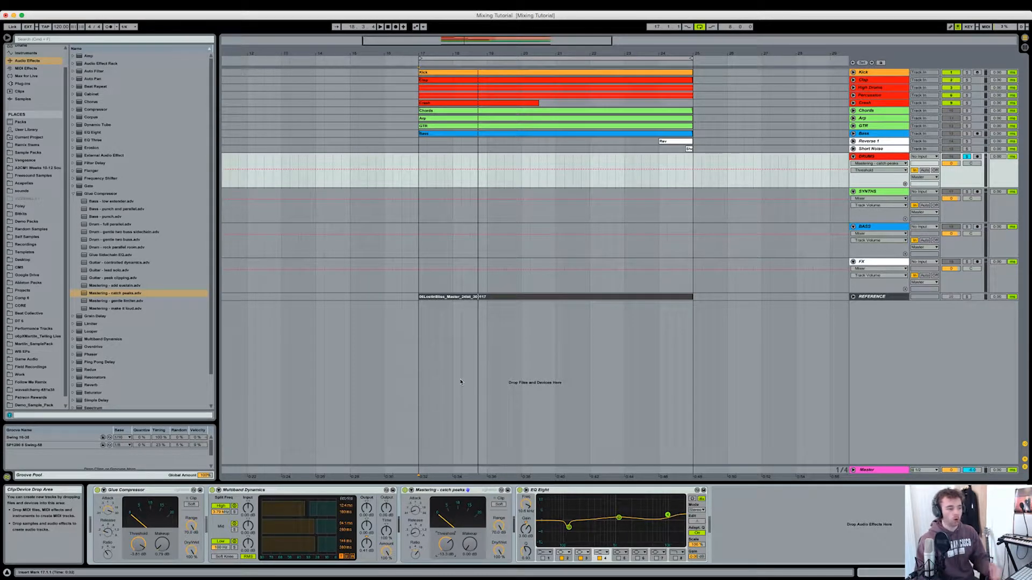
pyautogui.press('space')
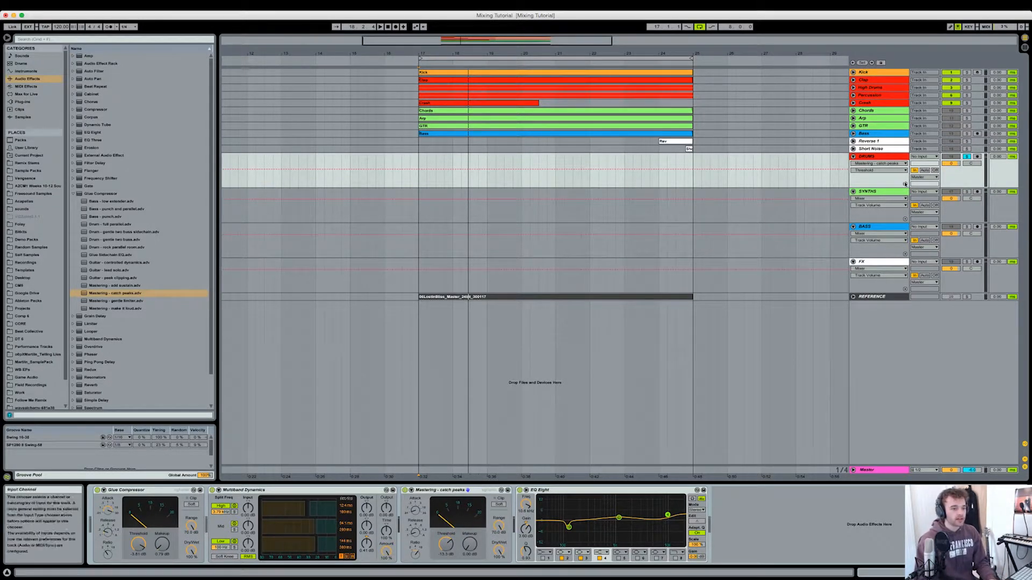
# Step: Unsolo DRUMS and compare the full mix with all four drum bus devices bypassed and active
pyautogui.click(966, 157)
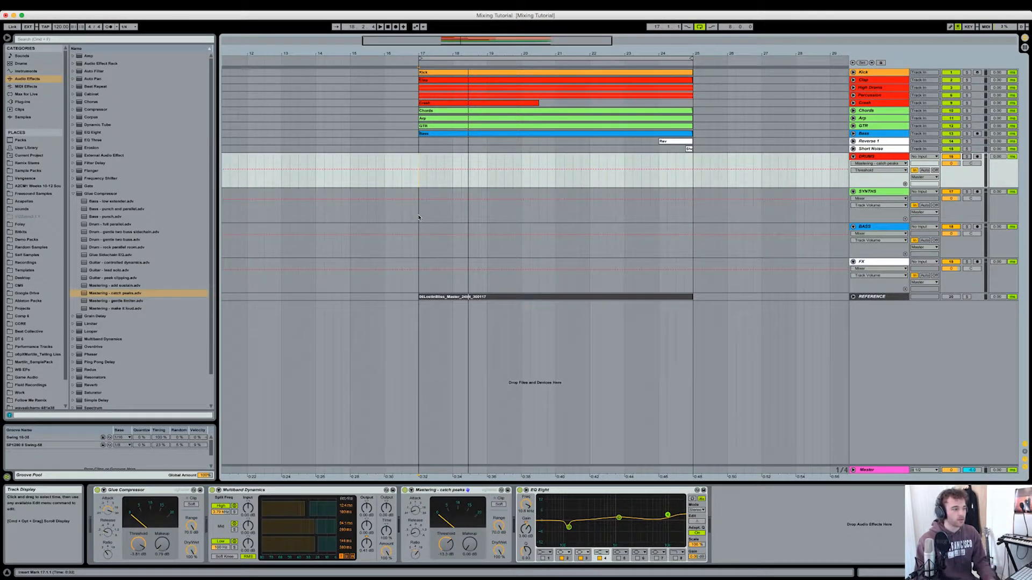
pyautogui.press('space')
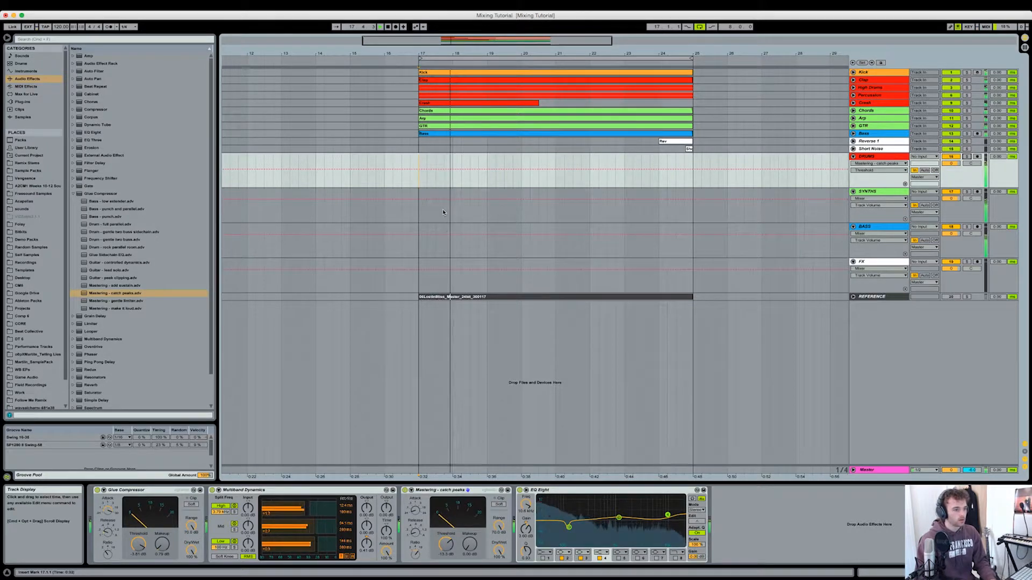
pyautogui.click(172, 489)
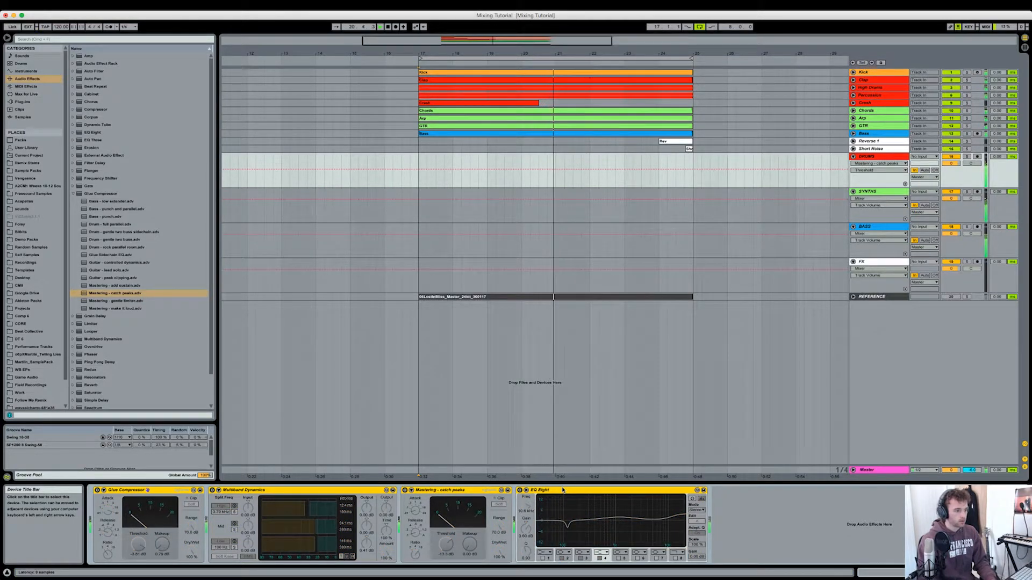
pyautogui.press('0')
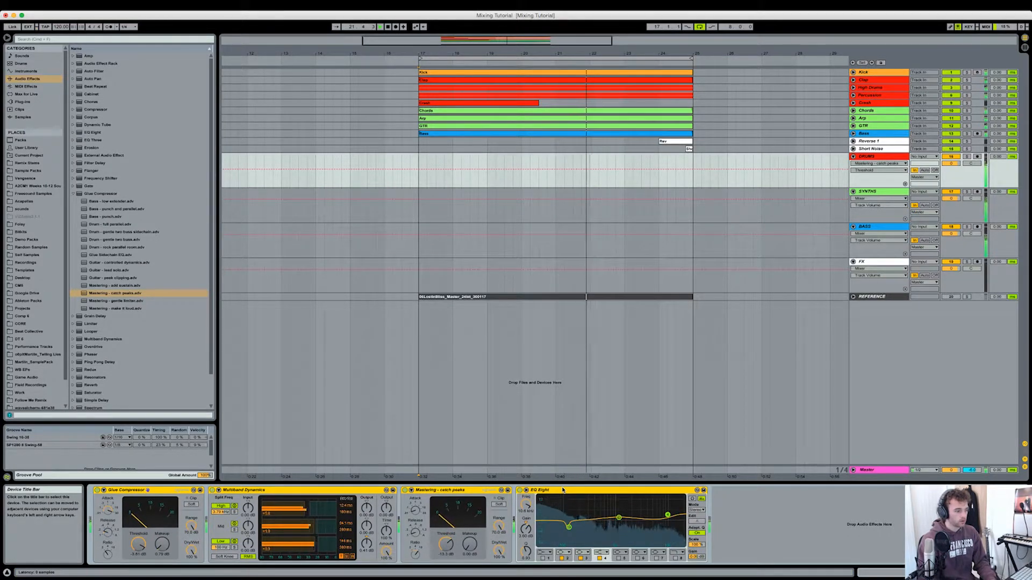
# Step: Check the Spectrum on the Master track and raise the low band's output gain in the DRUMS Multiband Dynamics
pyautogui.click(862, 469)
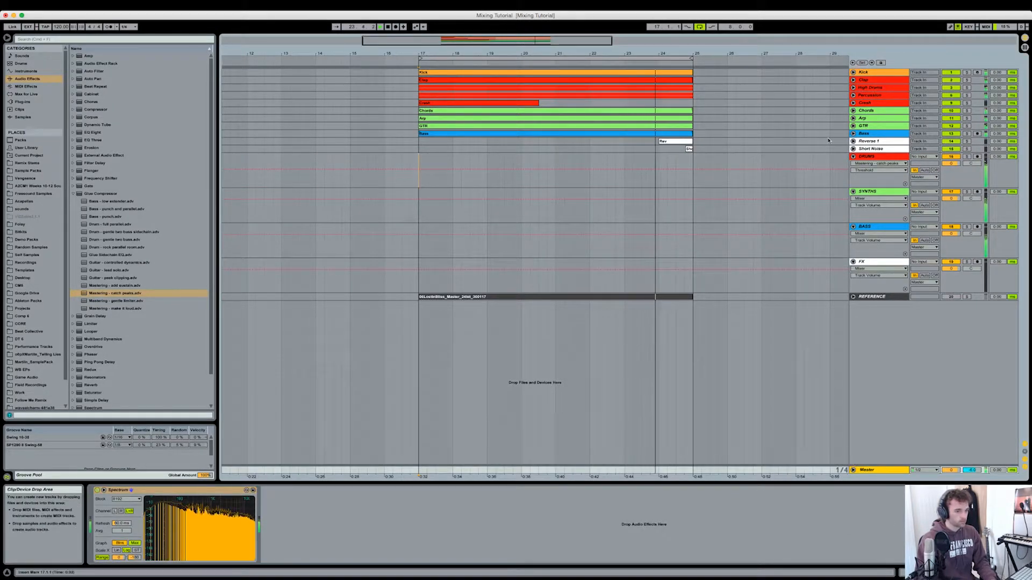
pyautogui.click(866, 156)
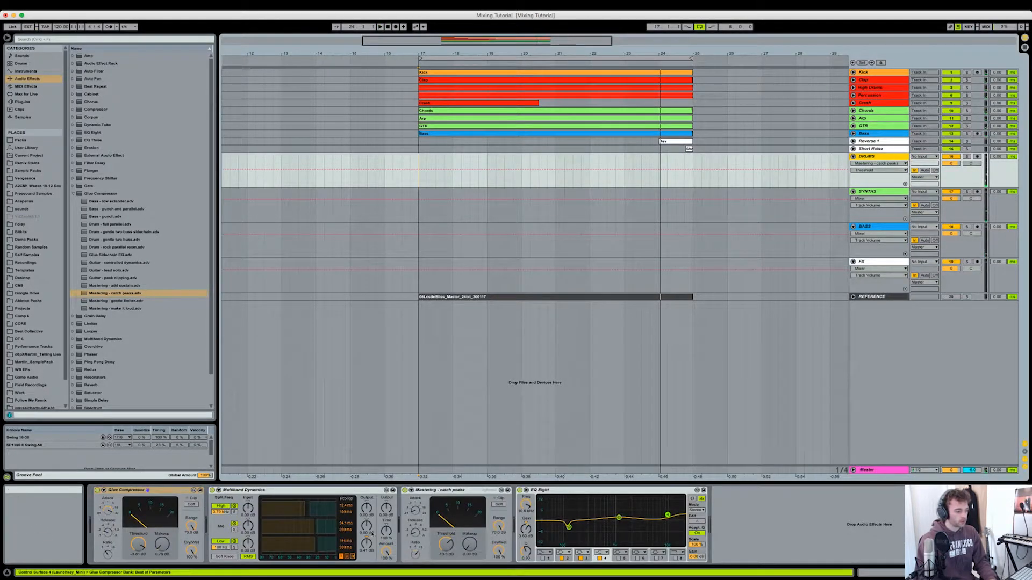
pyautogui.moveTo(368, 545); pyautogui.dragTo(369, 531)
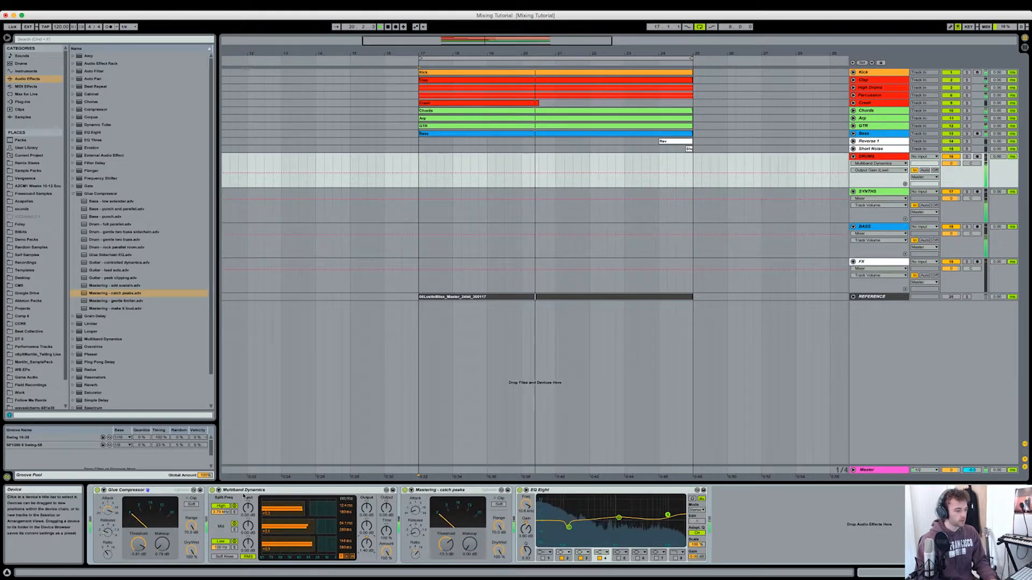
# Step: Enable band 6 in the DRUMS EQ Eight and shape a gentle upper-mid cut before the high boost
pyautogui.click(641, 492)
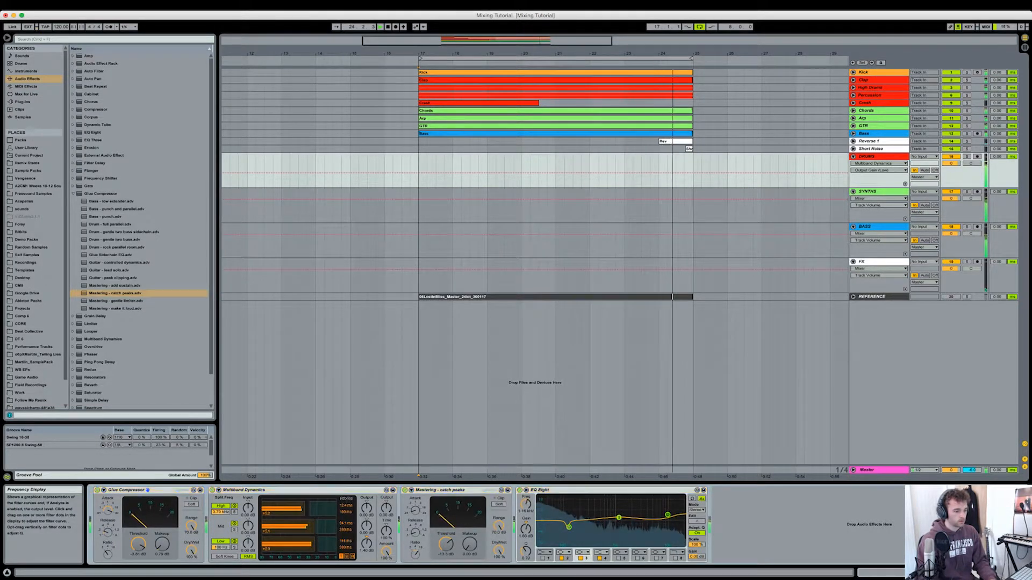
pyautogui.click(619, 519)
pyautogui.click(666, 517)
pyautogui.moveTo(667, 522); pyautogui.dragTo(647, 526)
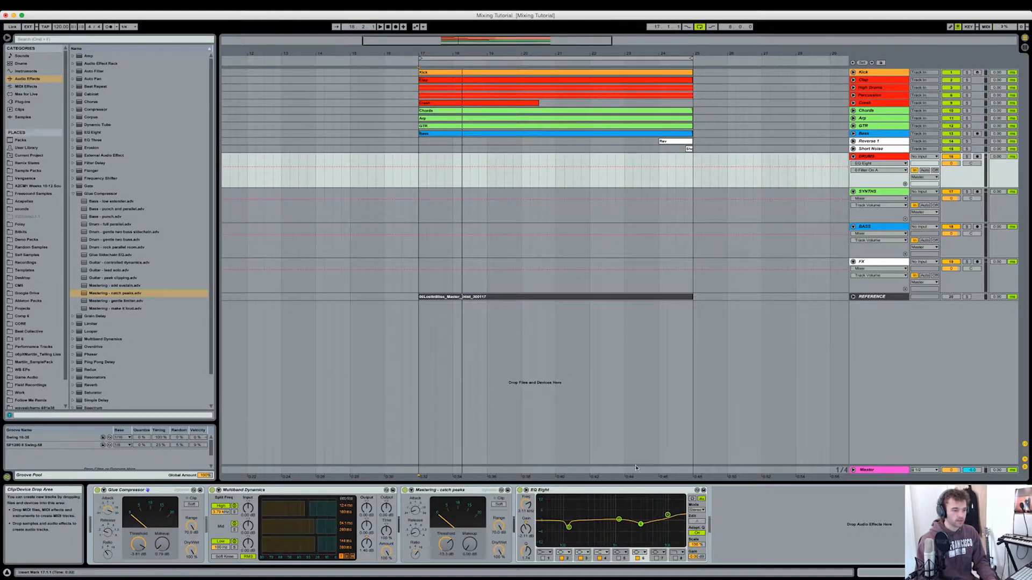
pyautogui.press('space')
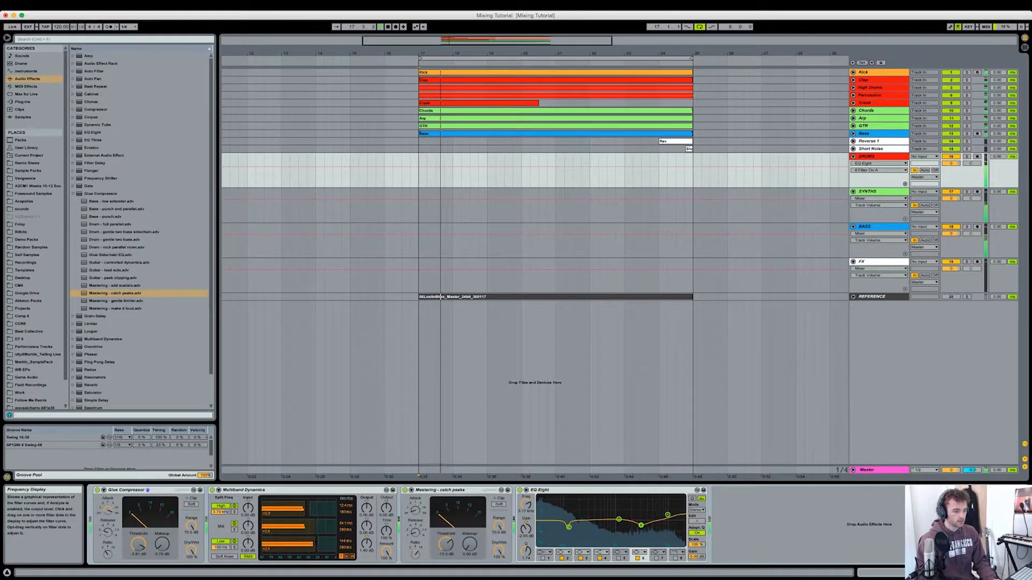
# Step: Enable band 7 in the DRUMS EQ Eight and place a small low-mid cut, then audition it briefly
pyautogui.click(655, 558)
pyautogui.moveTo(651, 523); pyautogui.dragTo(597, 526)
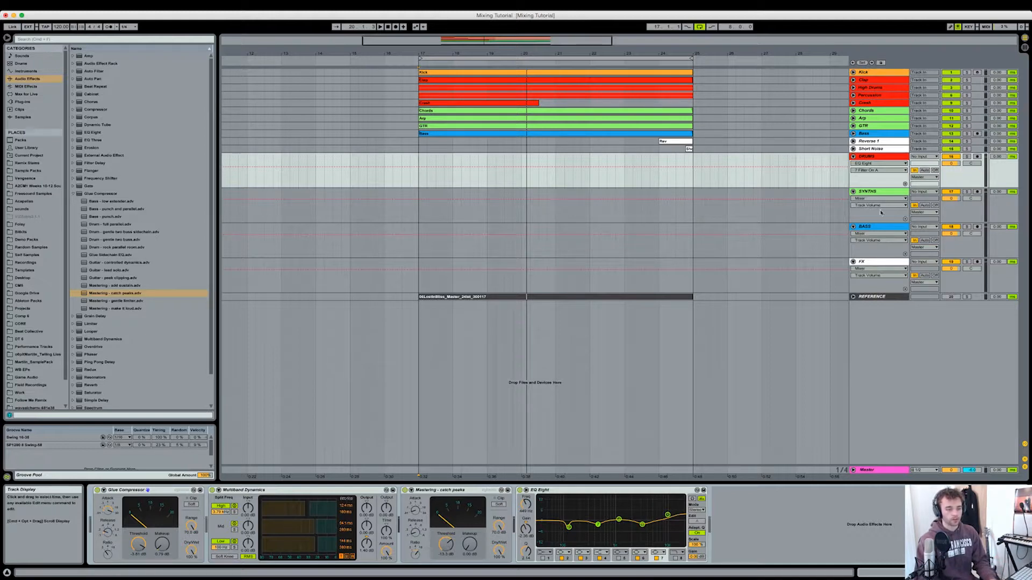
pyautogui.press('space')
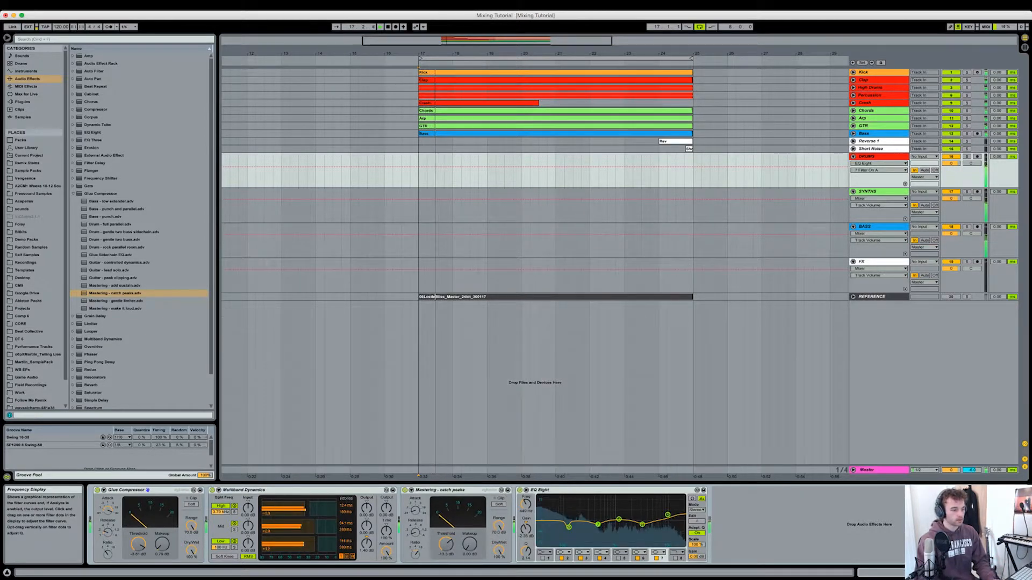
pyautogui.press('space')
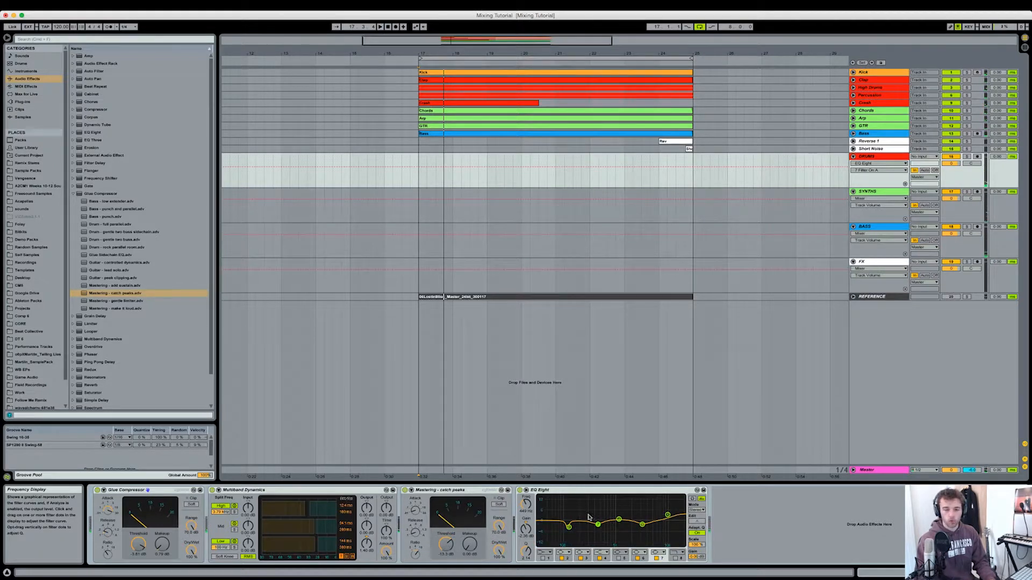
# Step: Replay the mix and make the band 7 and band 6 cuts slightly shallower
pyautogui.moveTo(597, 526); pyautogui.dragTo(596, 528)
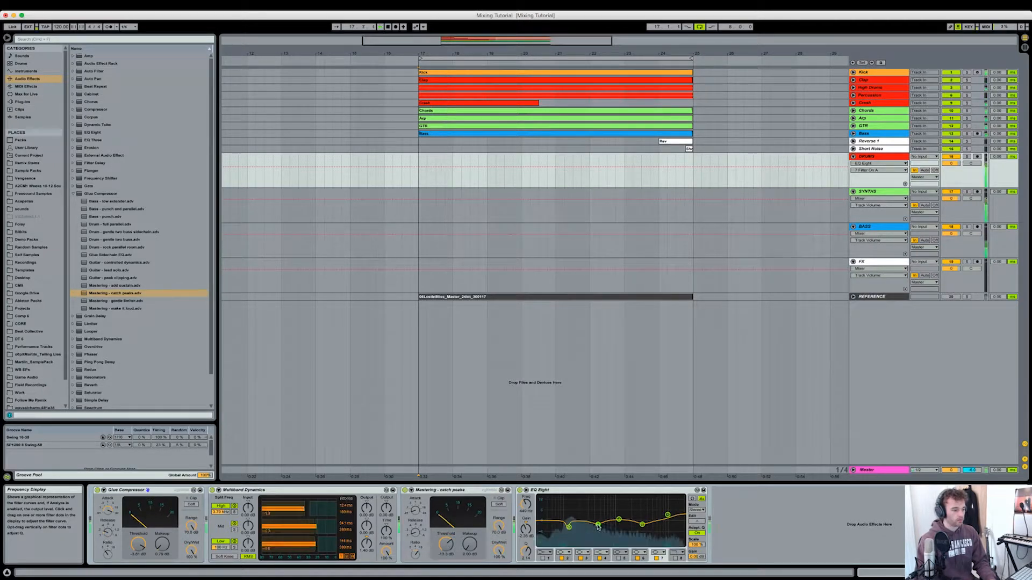
pyautogui.press('space')
pyautogui.moveTo(596, 524); pyautogui.dragTo(598, 522)
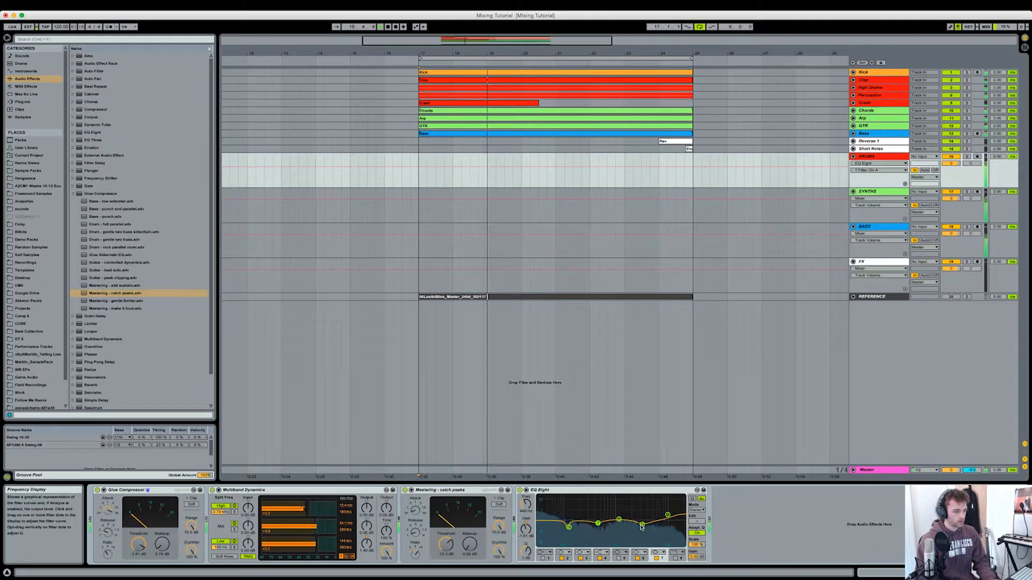
pyautogui.moveTo(642, 525); pyautogui.dragTo(642, 523)
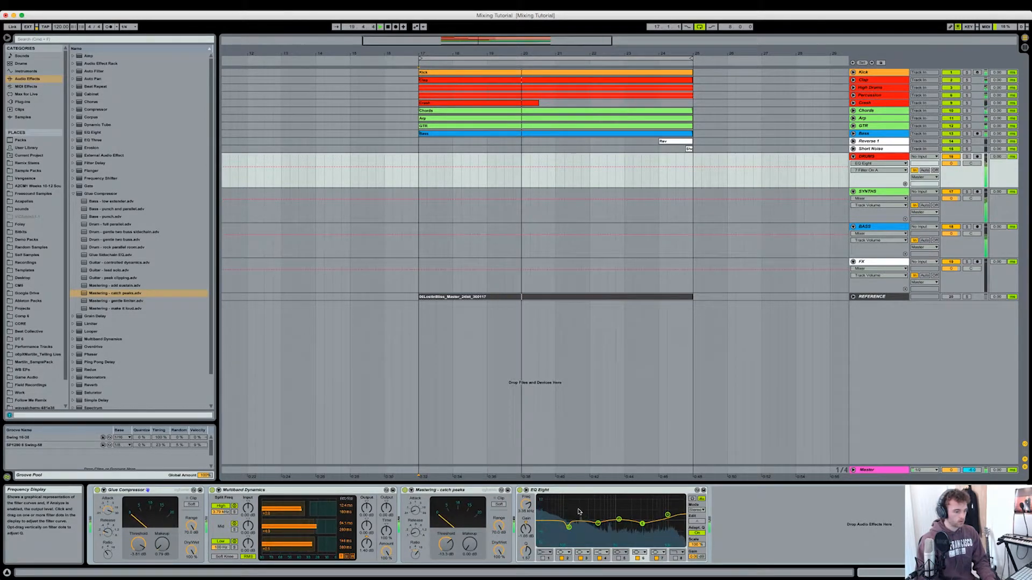
# Step: Compare the mix with the DRUMS EQ Eight bypassed and active, and stop playback
pyautogui.click(519, 490)
pyautogui.click(519, 491)
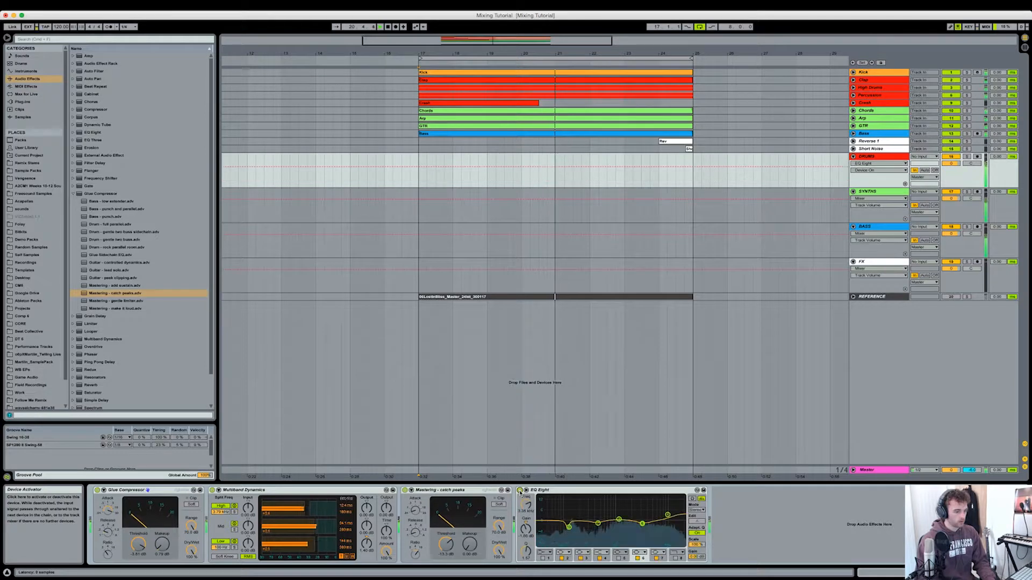
pyautogui.press('space')
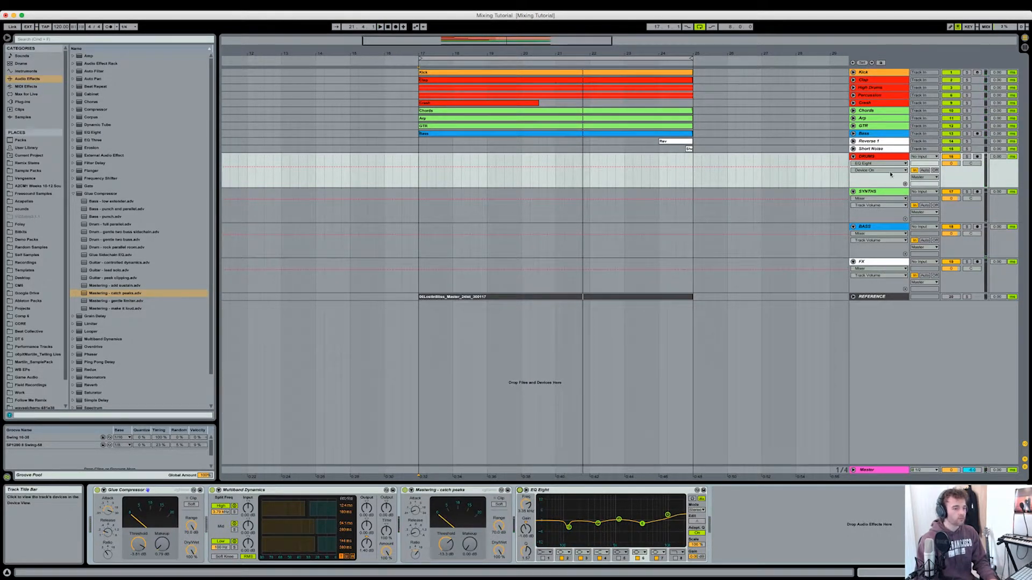
# Step: Add a Glue Compressor to the SYNTHS bus track
pyautogui.click(867, 191)
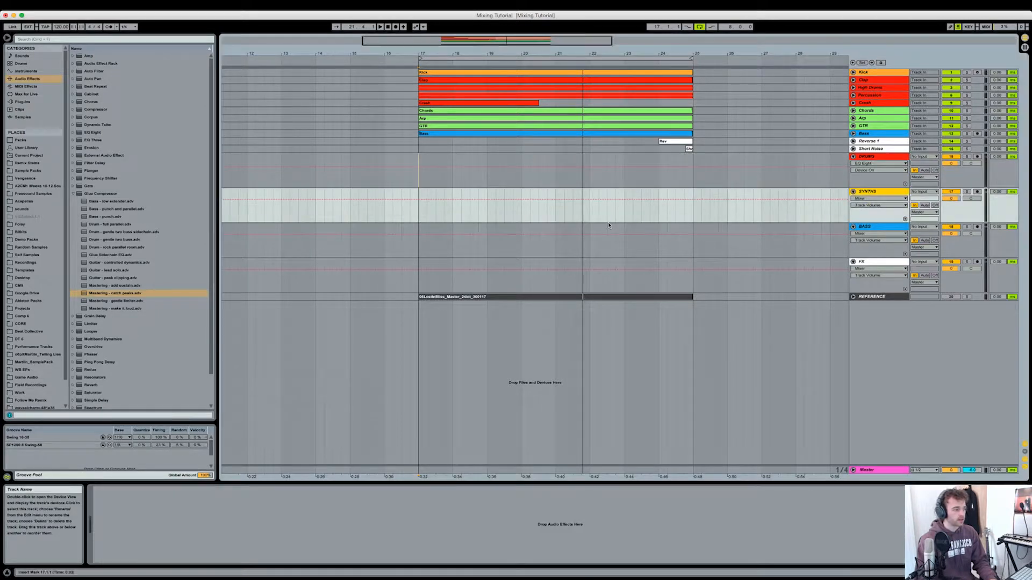
pyautogui.click(71, 193)
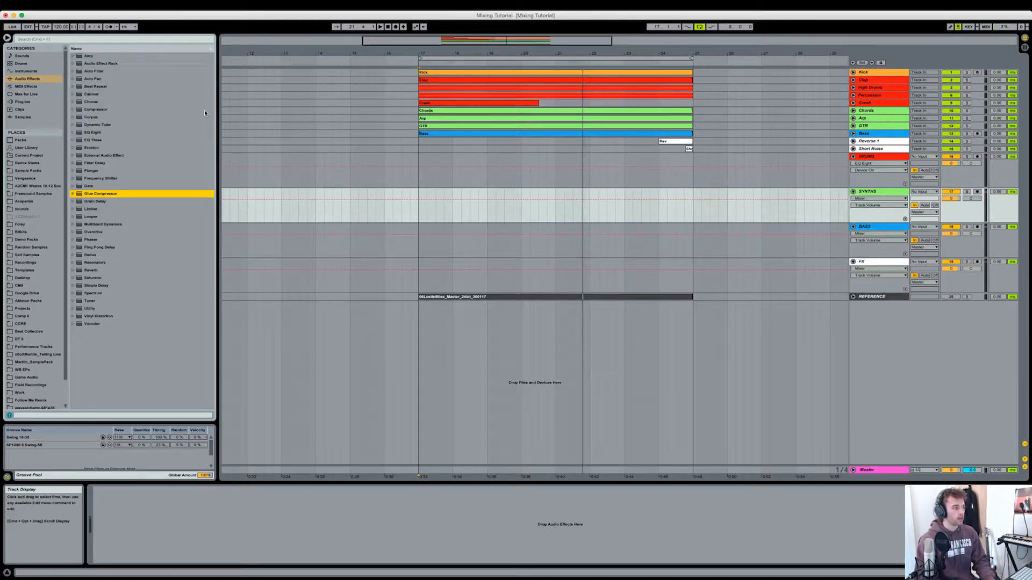
pyautogui.click(89, 132)
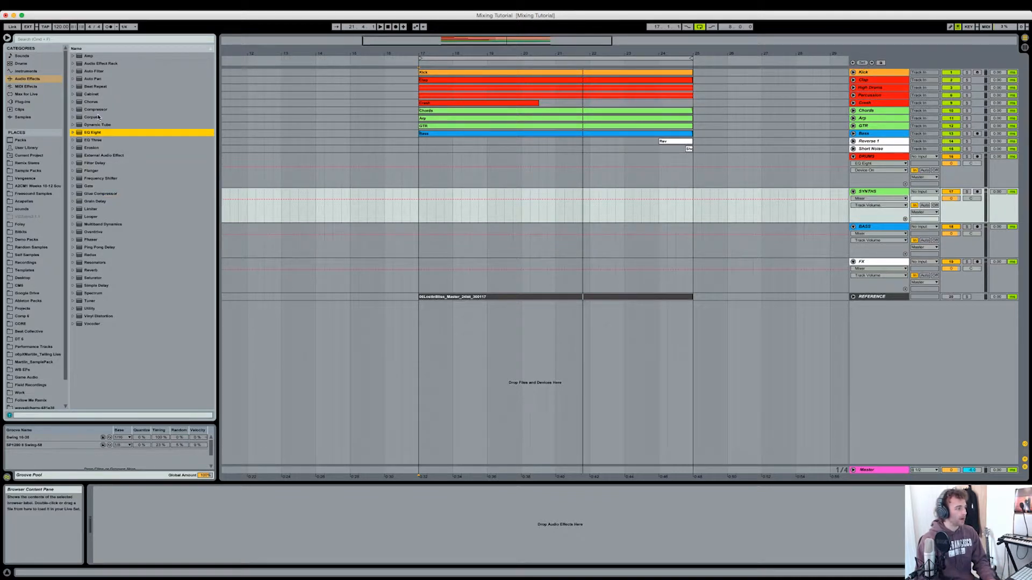
pyautogui.click(86, 110)
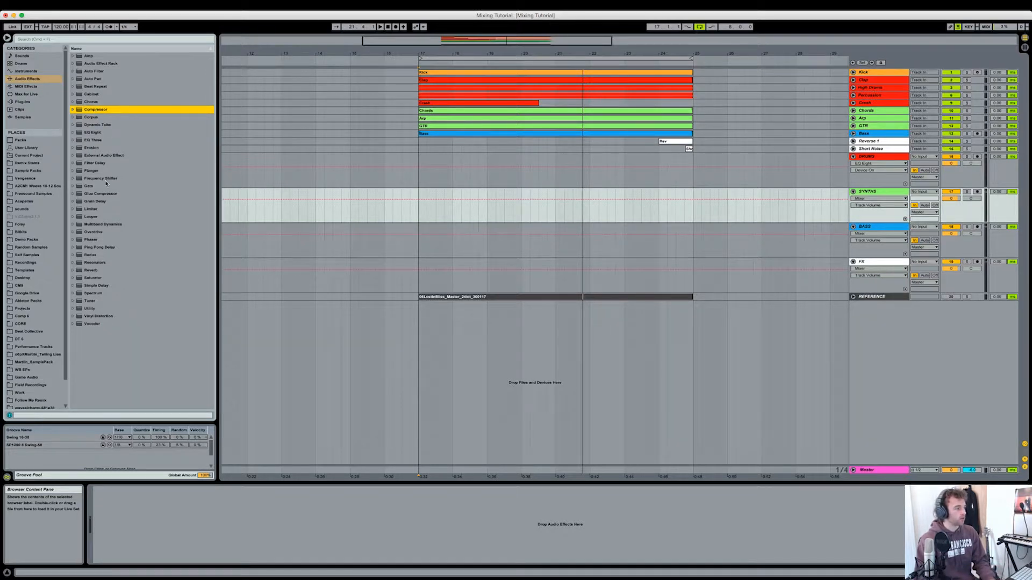
pyautogui.doubleClick(106, 194)
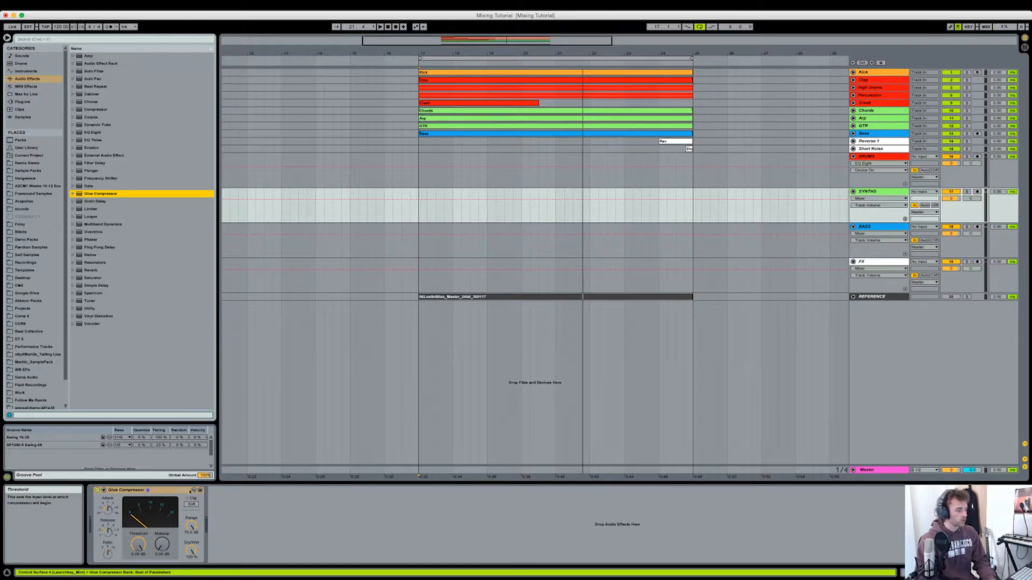
# Step: Adjust the ratio of the SYNTHS Glue Compressor and lower its threshold
pyautogui.click(190, 490)
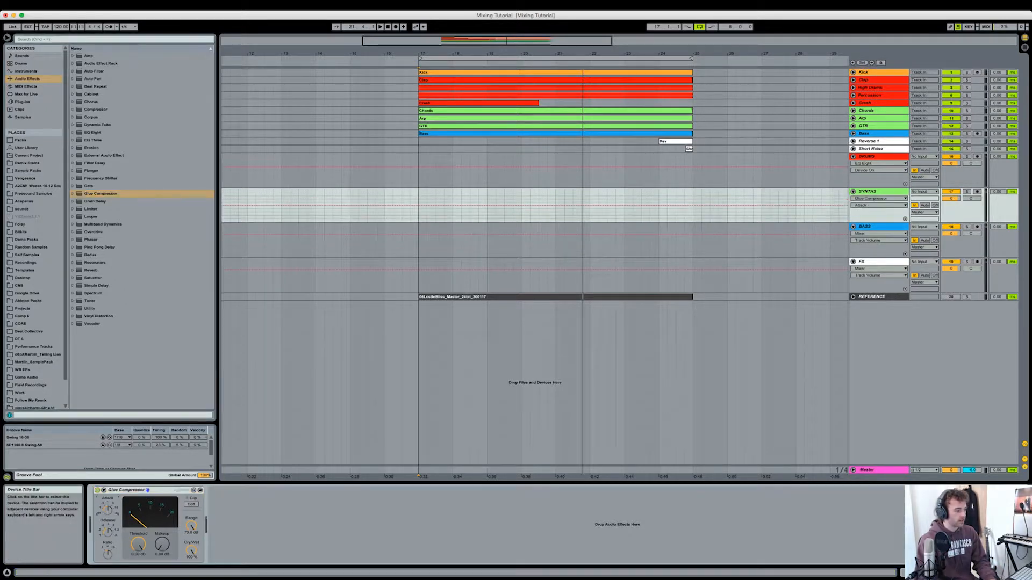
pyautogui.click(107, 553)
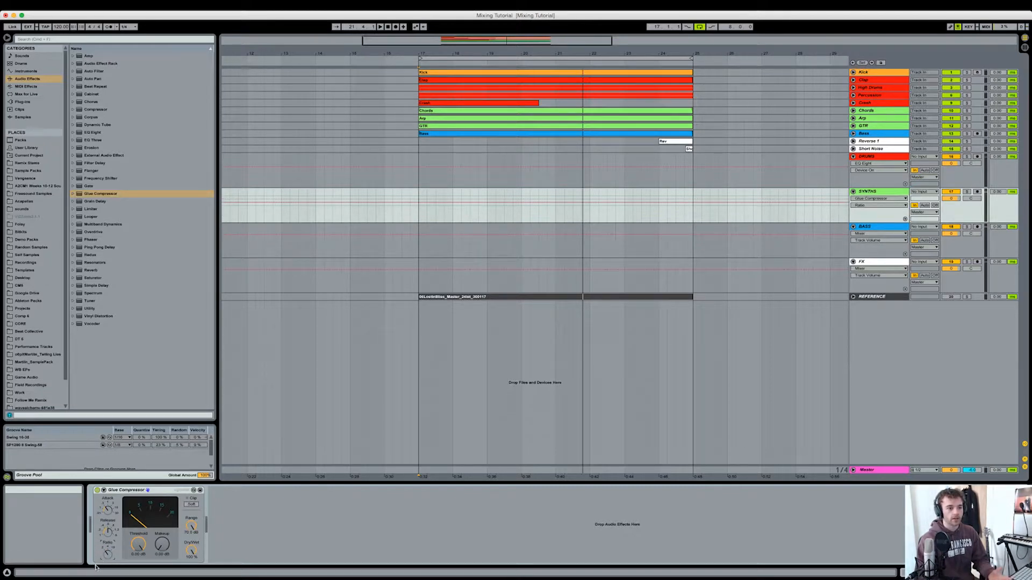
pyautogui.moveTo(138, 544); pyautogui.dragTo(138, 556)
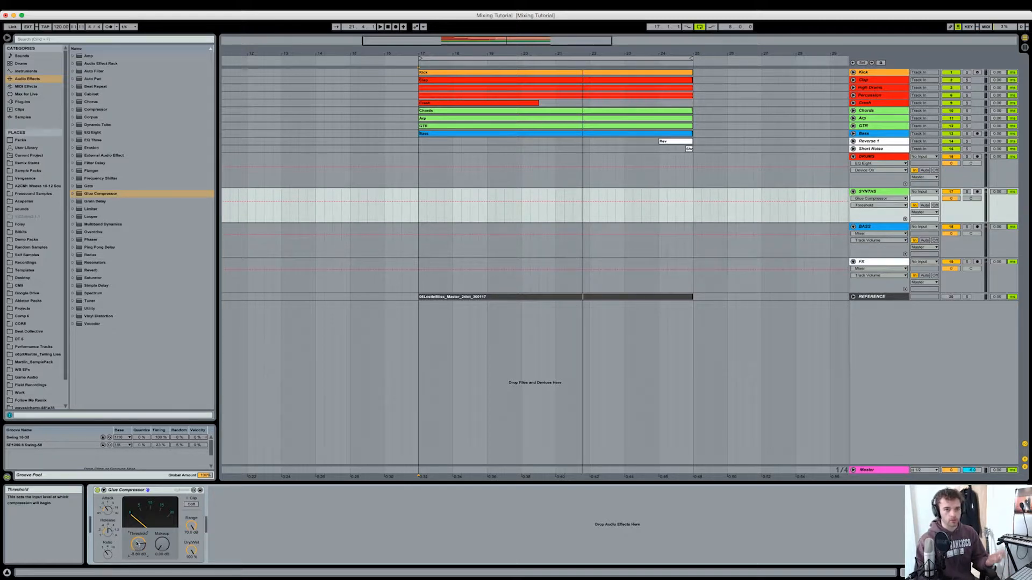
# Step: Solo the SYNTHS bus during playback and fine-tune its Glue Compressor's attack, release and threshold
pyautogui.press('space')
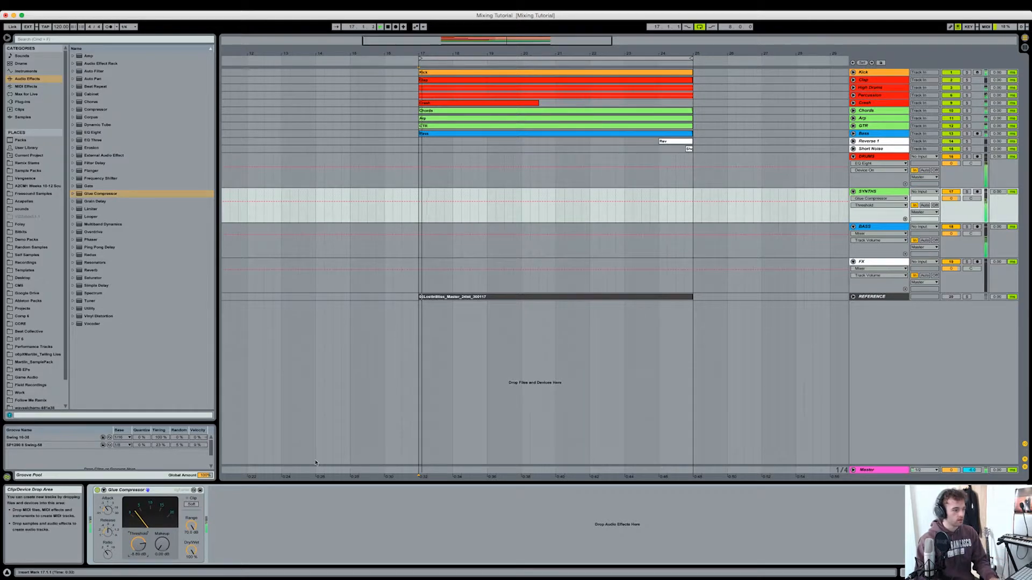
pyautogui.click(967, 192)
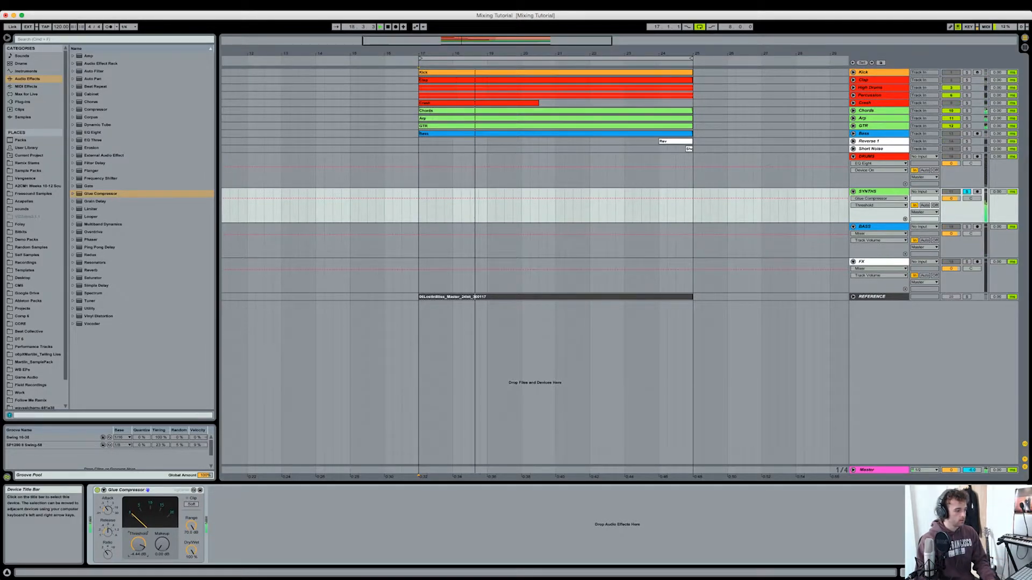
pyautogui.click(108, 531)
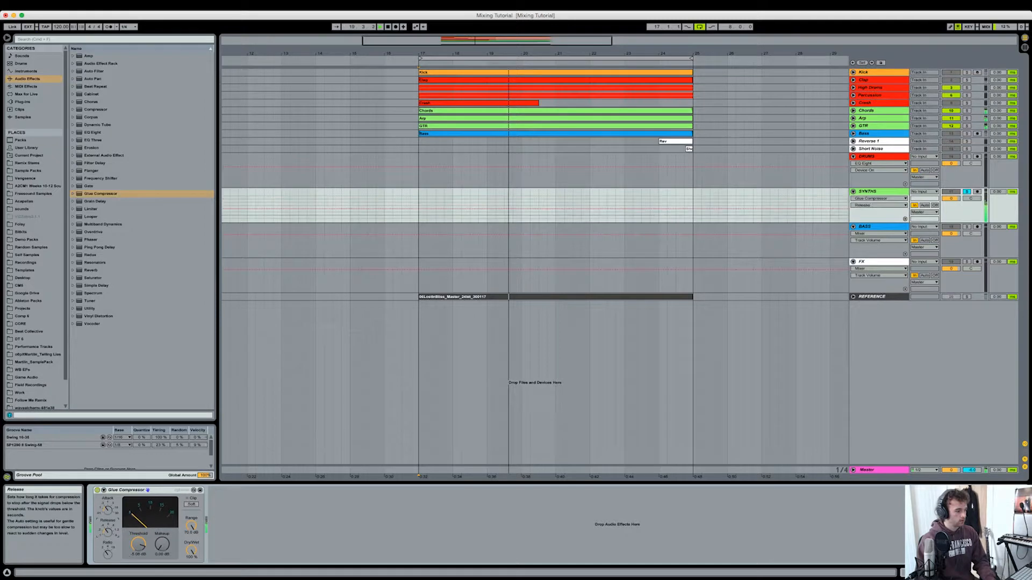
pyautogui.click(107, 510)
pyautogui.click(108, 531)
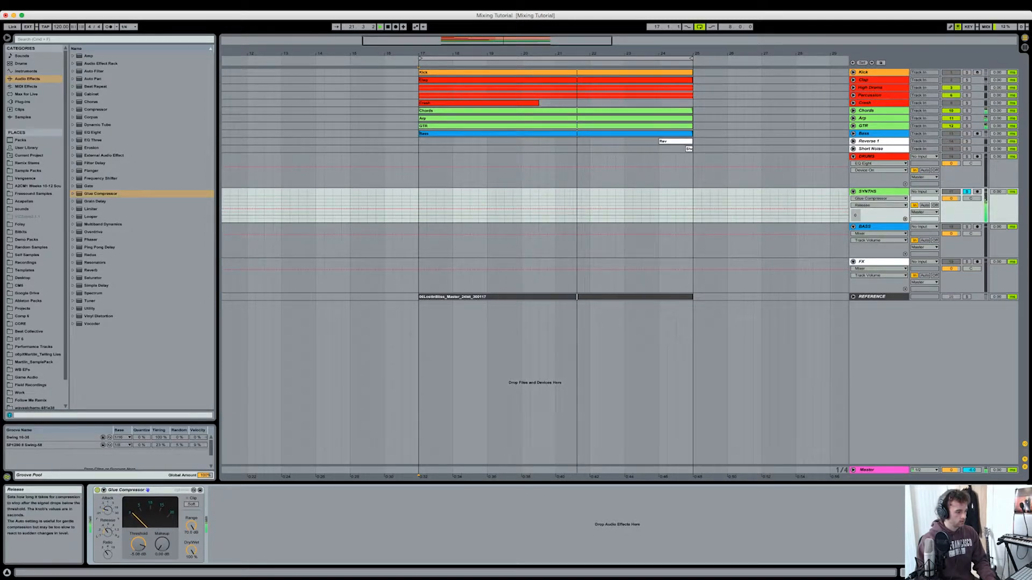
pyautogui.moveTo(138, 546); pyautogui.dragTo(138, 575)
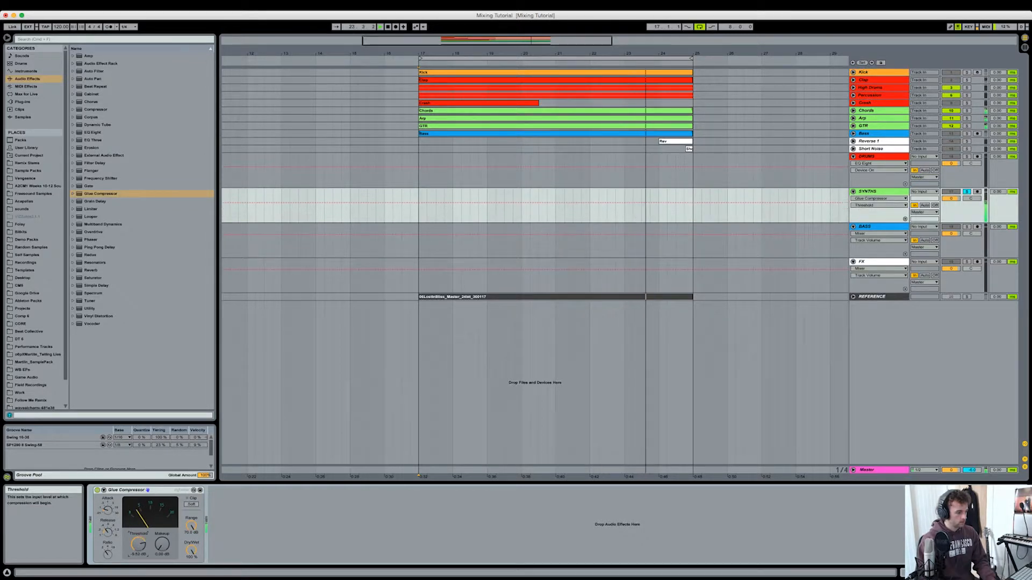
# Step: Compare the SYNTHS with the Glue Compressor bypassed and active, and raise its makeup gain to about 1.4 dB
pyautogui.click(98, 491)
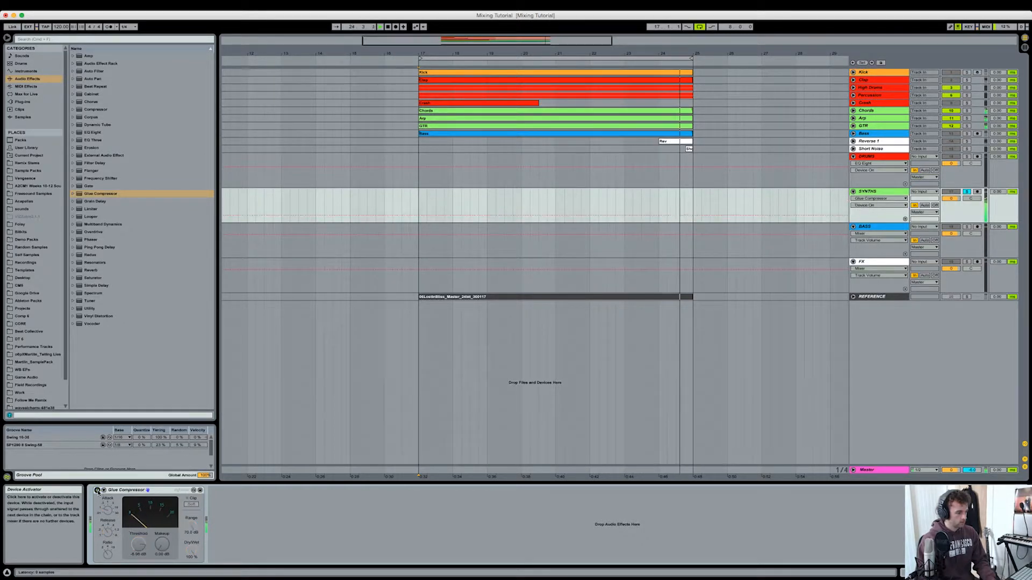
pyautogui.click(97, 491)
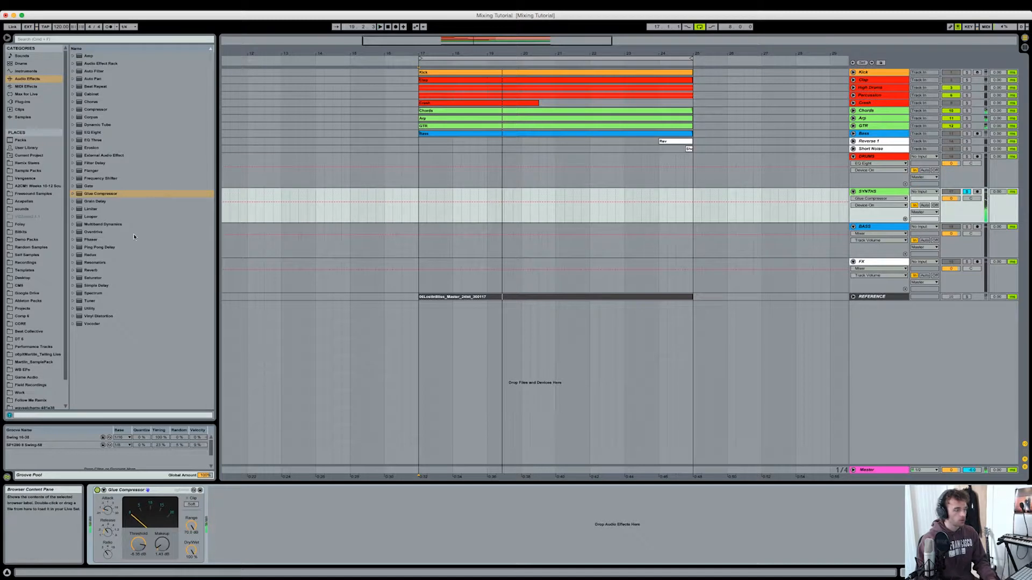
# Step: Insert the "Mastering - catch peaks" Glue Compressor preset ahead of the existing Glue Compressor on the SYNTHS bus
pyautogui.click(74, 194)
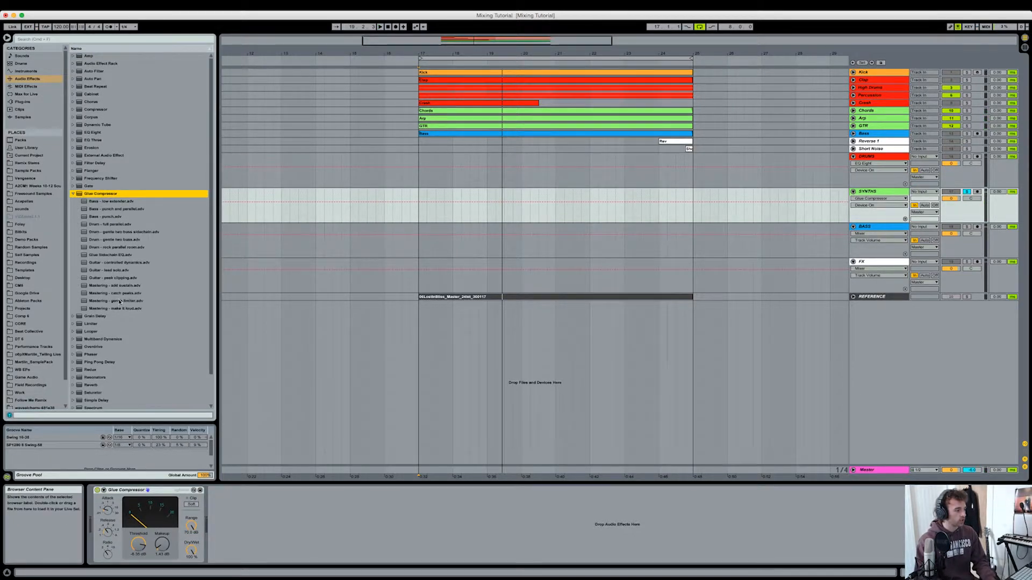
pyautogui.click(119, 294)
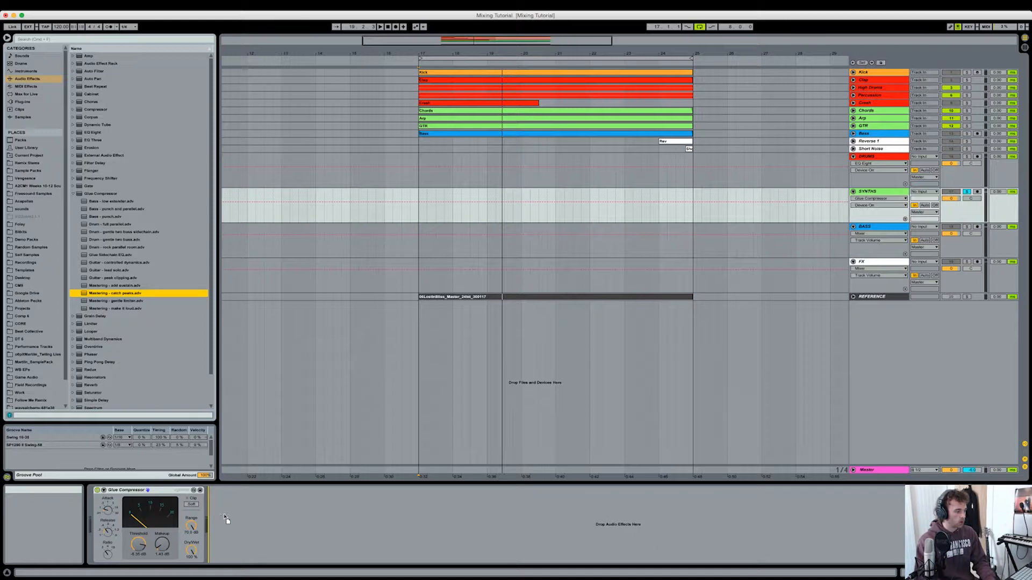
pyautogui.moveTo(146, 516); pyautogui.dragTo(91, 513)
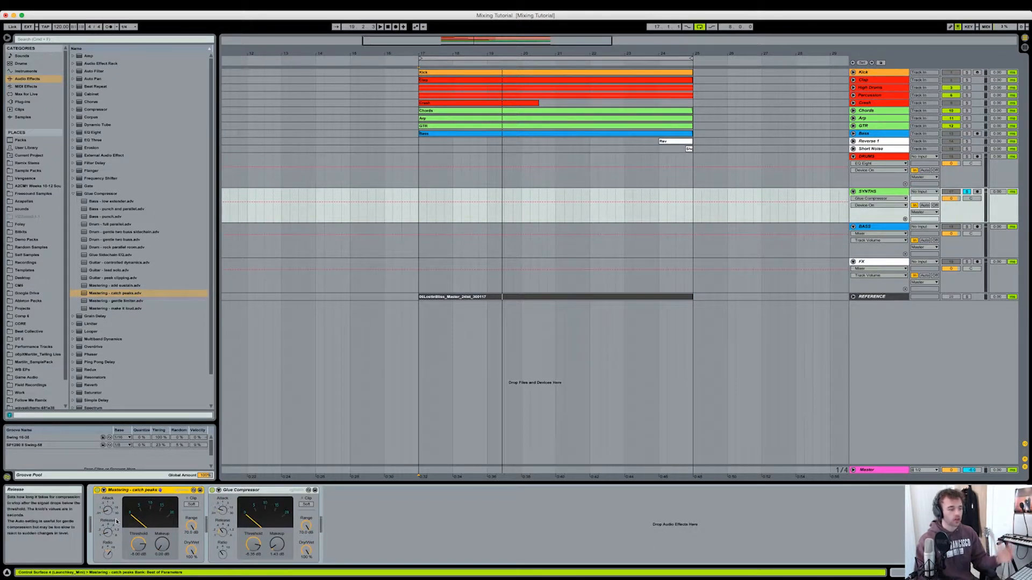
# Step: Lower the catch peaks compressor's threshold while auditioning the soloed SYNTHS, and fine-tune the second Glue Compressor's threshold
pyautogui.moveTo(138, 543); pyautogui.dragTo(138, 558)
pyautogui.press('space')
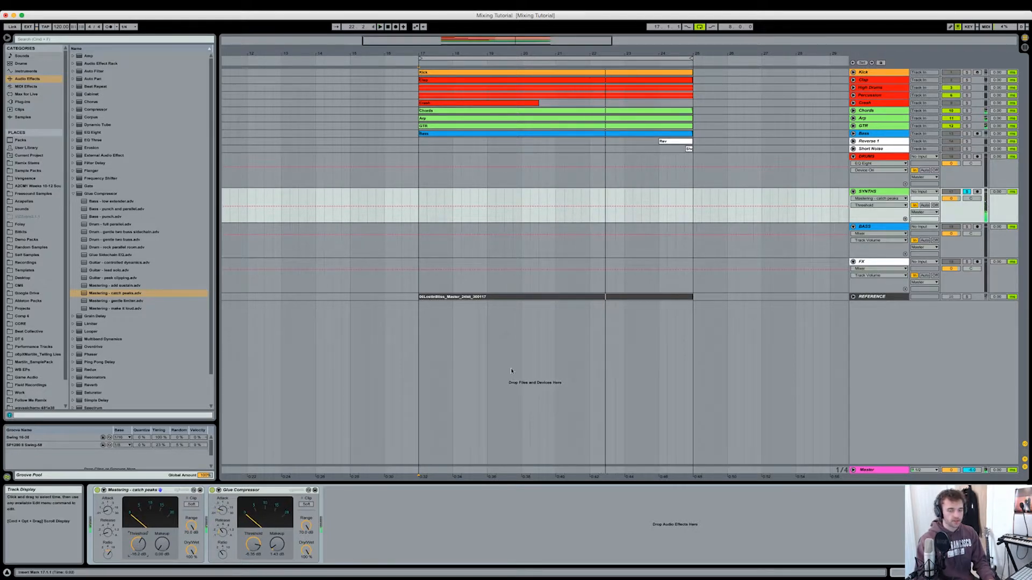
pyautogui.press('space')
pyautogui.press('space')
pyautogui.moveTo(138, 543); pyautogui.dragTo(138, 537)
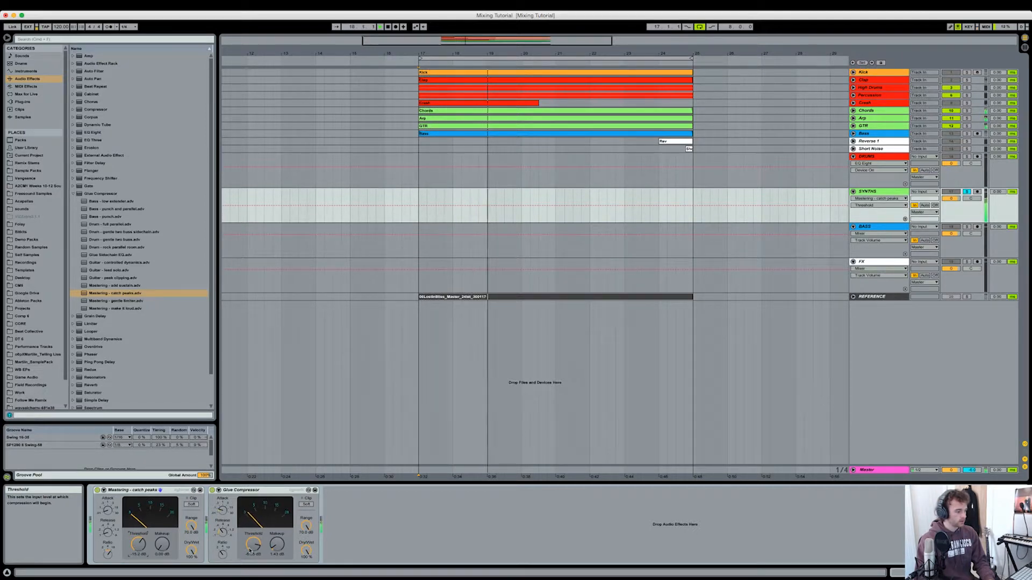
pyautogui.moveTo(251, 541); pyautogui.dragTo(248, 535)
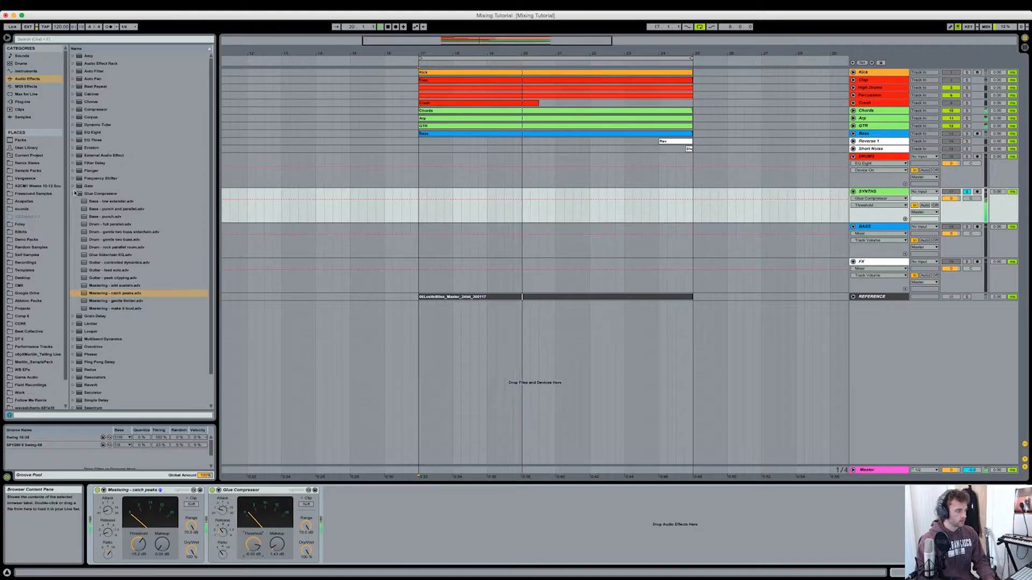
# Step: Add an EQ Eight after the SYNTHS Glue Compressor and move band 3 slightly higher in frequency during playback
pyautogui.click(73, 194)
pyautogui.moveTo(96, 135); pyautogui.dragTo(329, 550)
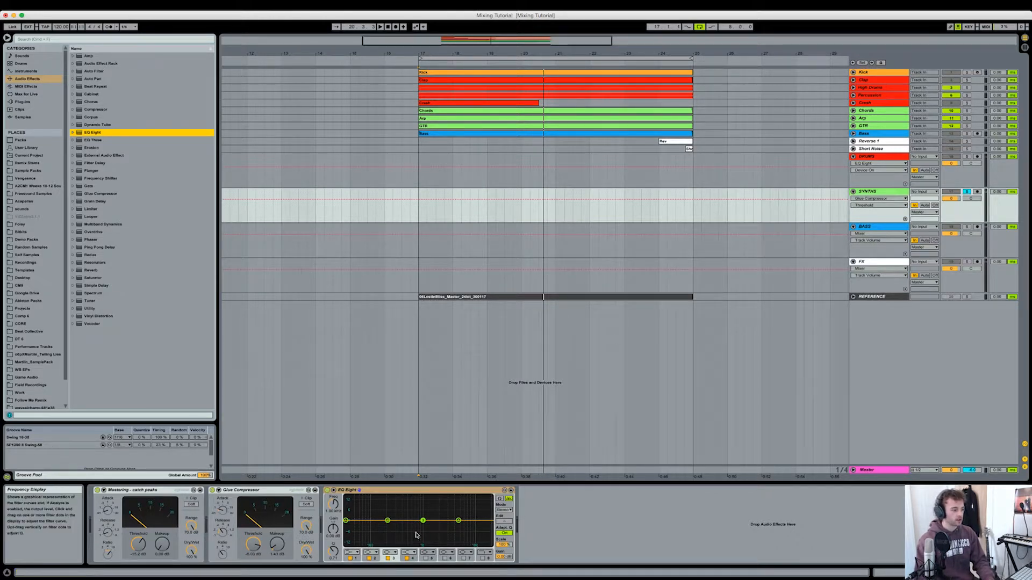
pyautogui.press('space')
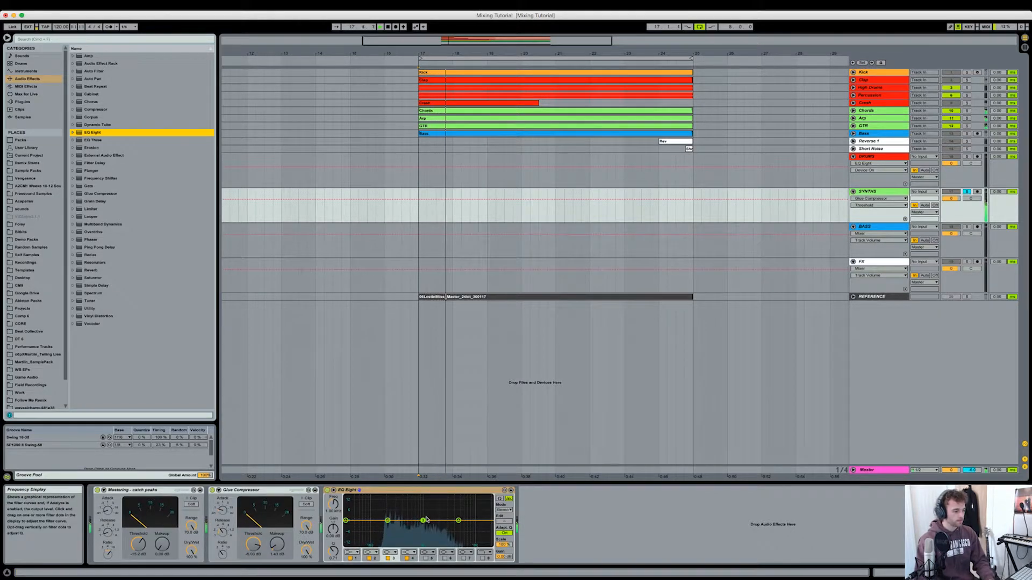
pyautogui.moveTo(424, 522); pyautogui.dragTo(431, 523)
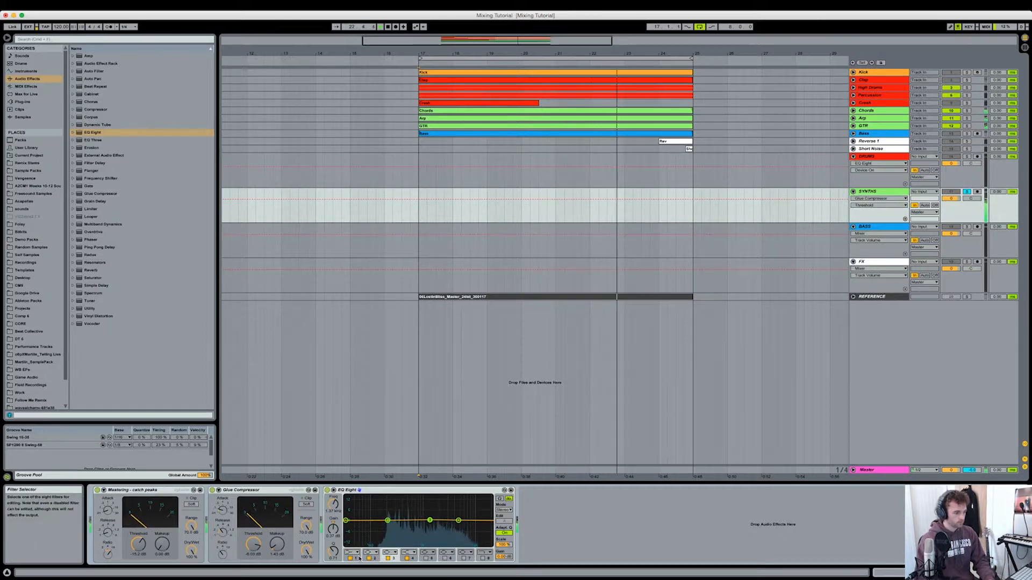
pyautogui.press('space')
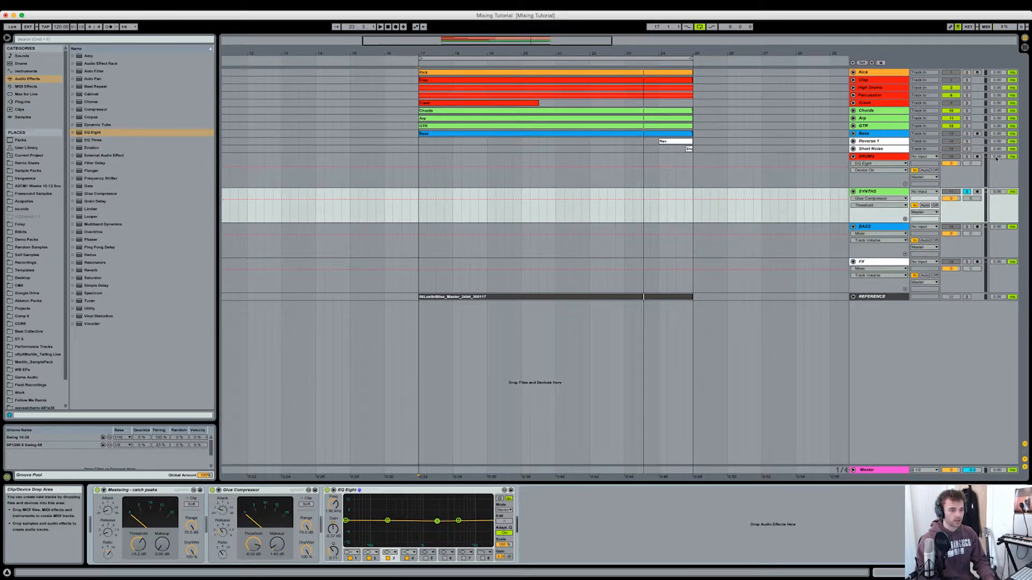
# Step: Unsolo the SYNTHS and shape gentle EQ Eight boosts with band 3 in the upper mids and band 2 in the mids
pyautogui.click(966, 192)
pyautogui.press('space')
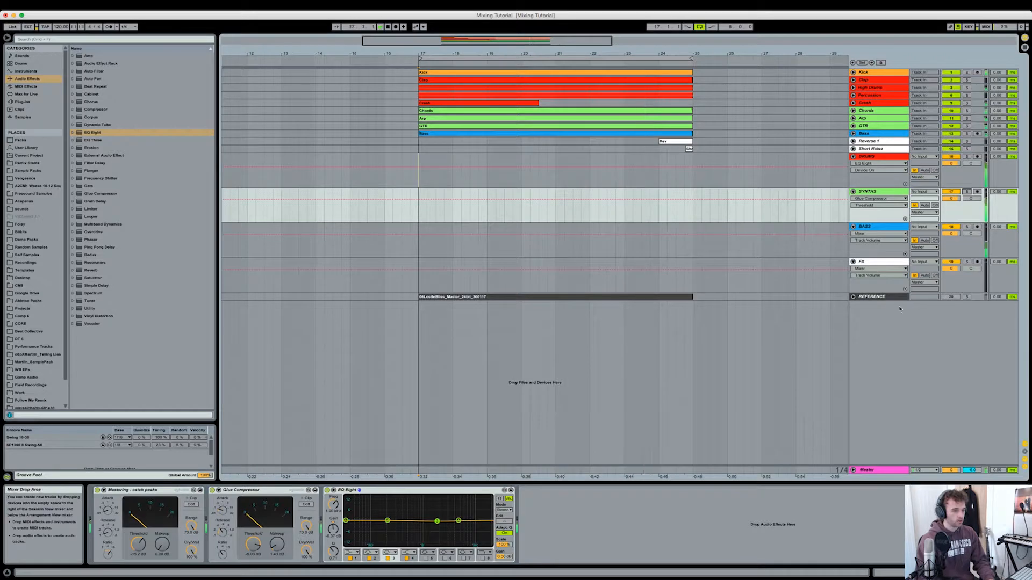
pyautogui.moveTo(438, 521); pyautogui.dragTo(449, 517)
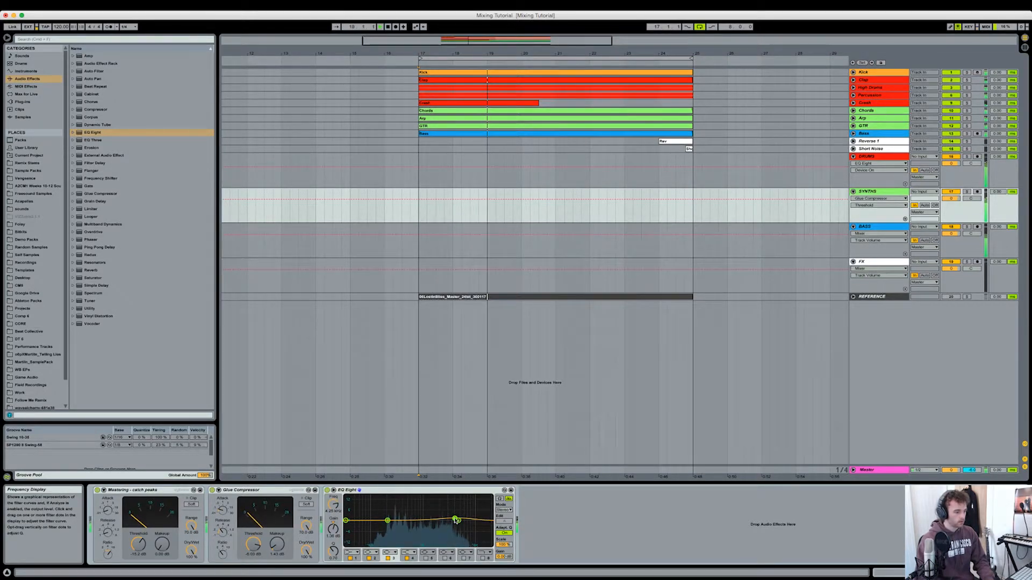
pyautogui.click(453, 517)
pyautogui.moveTo(455, 518); pyautogui.dragTo(450, 521)
pyautogui.moveTo(387, 520); pyautogui.dragTo(410, 518)
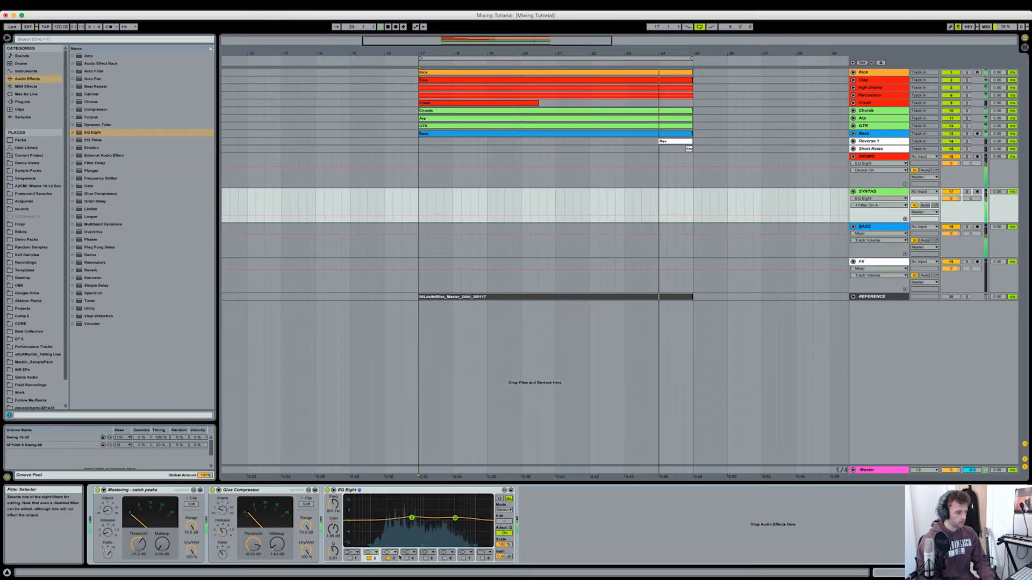
# Step: Enable band 5 of the SYNTHS EQ Eight and shape a slight cut in the low mids
pyautogui.click(425, 559)
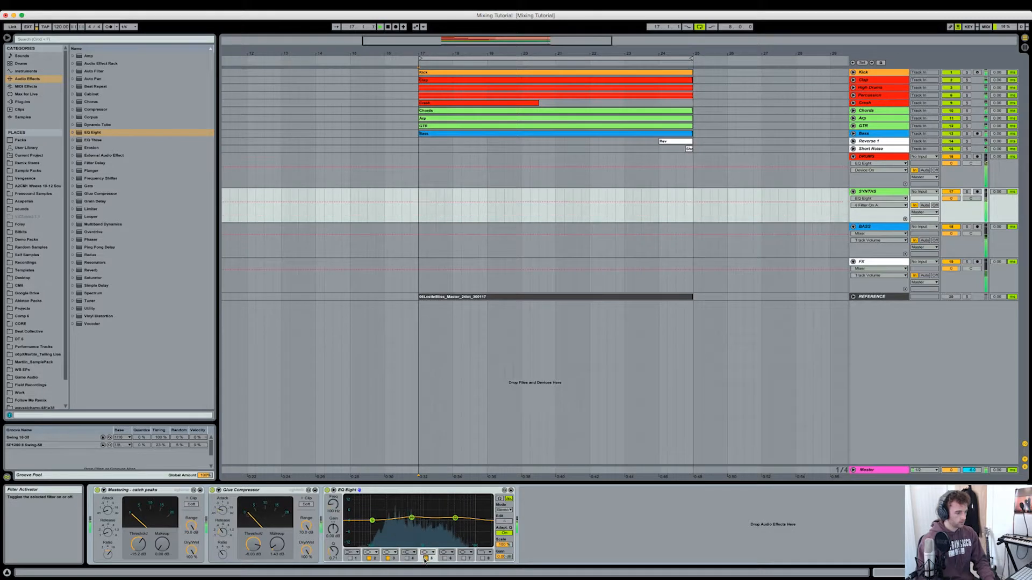
pyautogui.moveTo(372, 520); pyautogui.dragTo(383, 524)
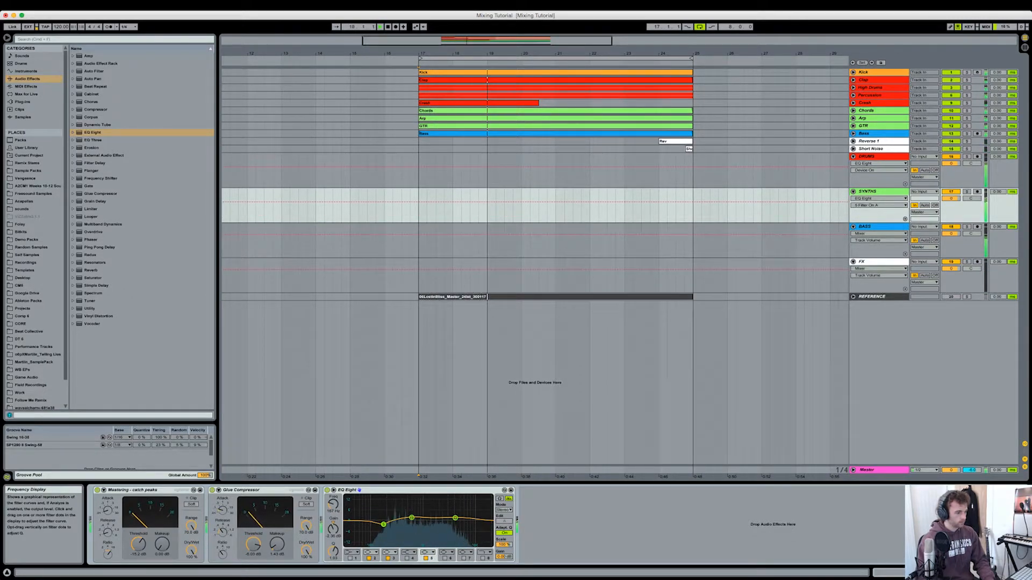
pyautogui.moveTo(384, 526); pyautogui.dragTo(383, 523)
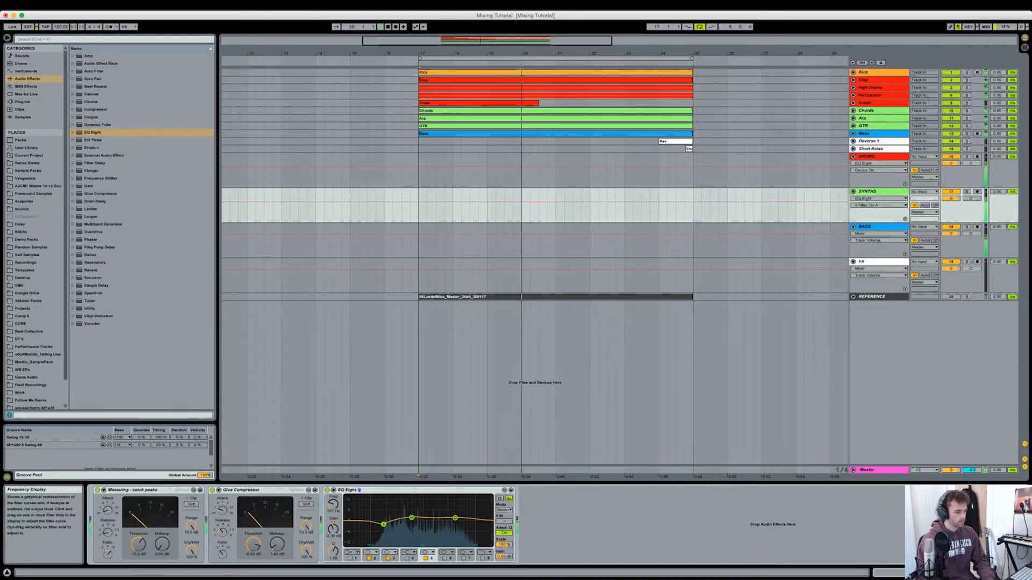
pyautogui.moveTo(383, 523); pyautogui.dragTo(384, 524)
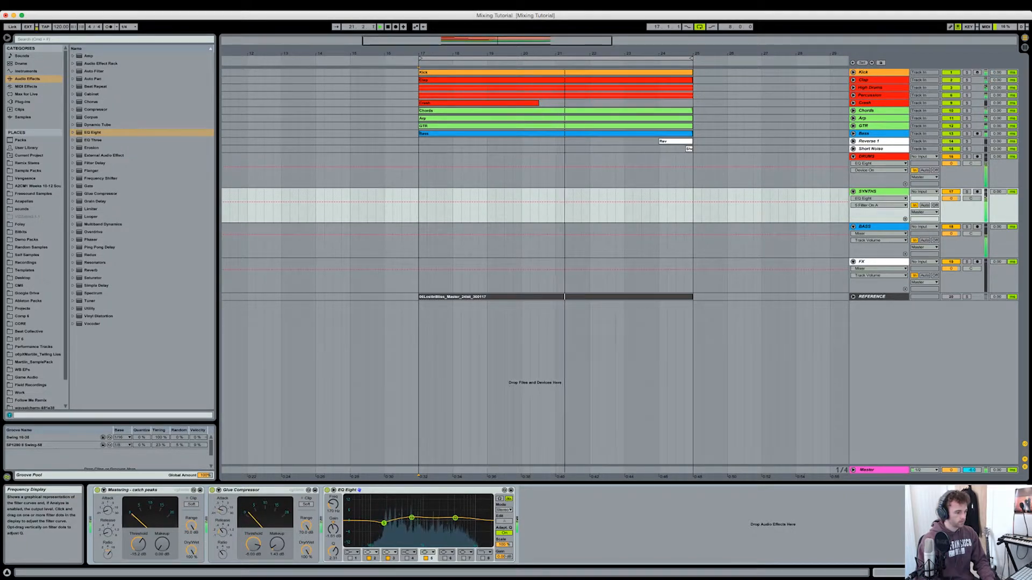
# Step: Enable band 6 of the SYNTHS EQ Eight, make a small cut between the two boosts, and stop playback
pyautogui.click(445, 558)
pyautogui.moveTo(439, 521); pyautogui.dragTo(433, 525)
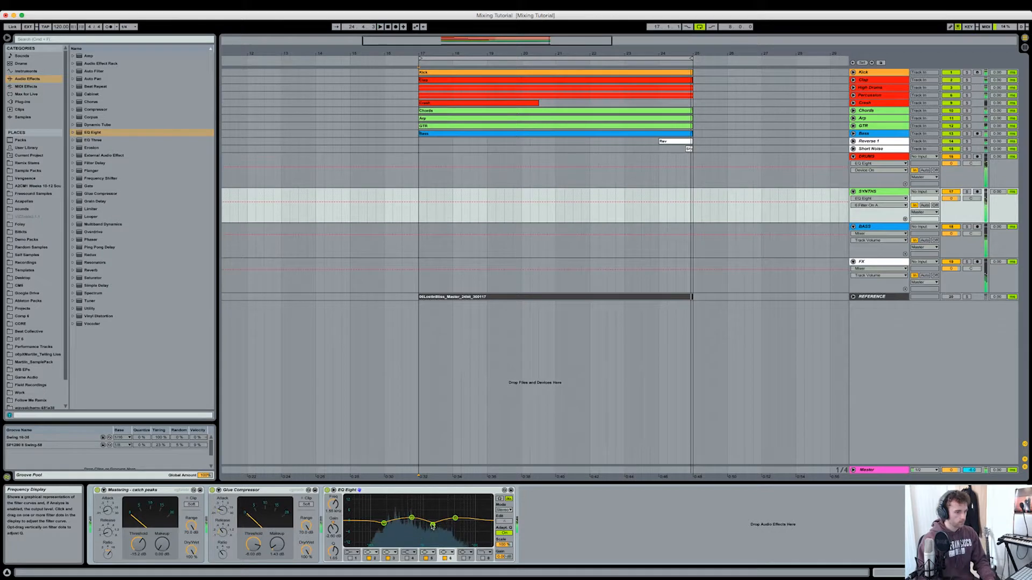
pyautogui.press('space')
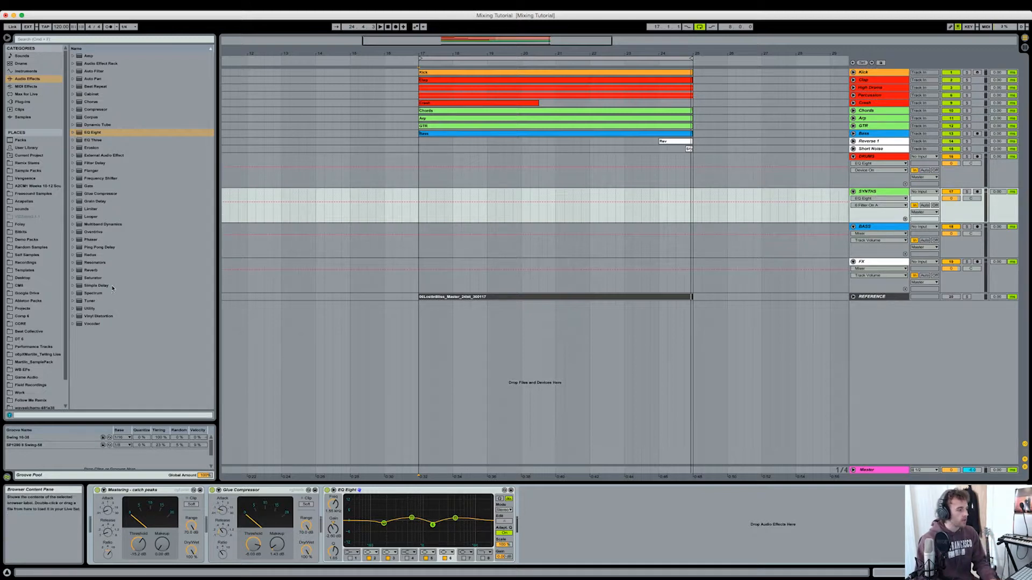
# Step: Insert a Multiband Dynamics before the EQ Eight on the SYNTHS bus and adjust its mid-high crossover
pyautogui.click(94, 226)
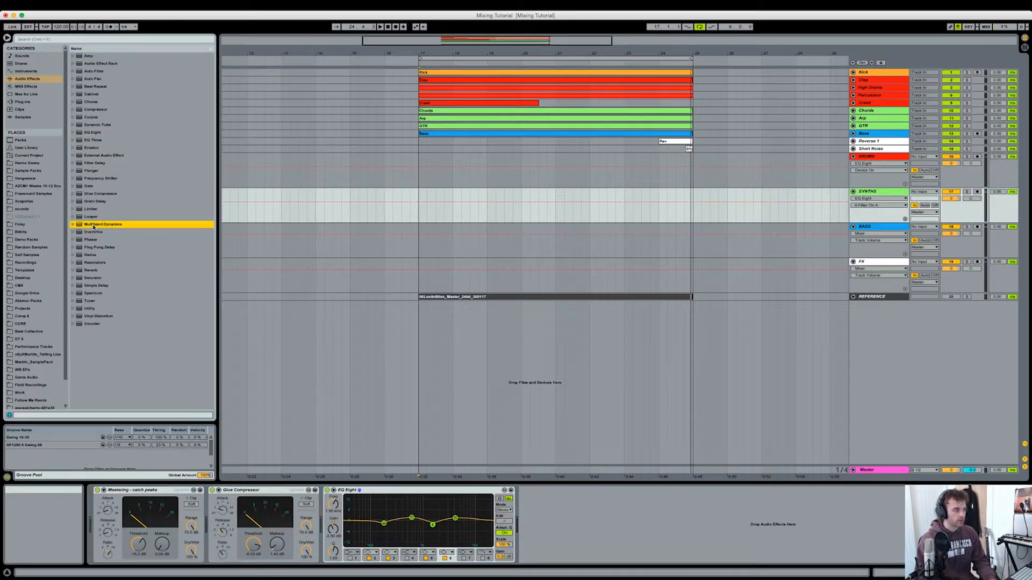
pyautogui.moveTo(94, 226); pyautogui.dragTo(325, 524)
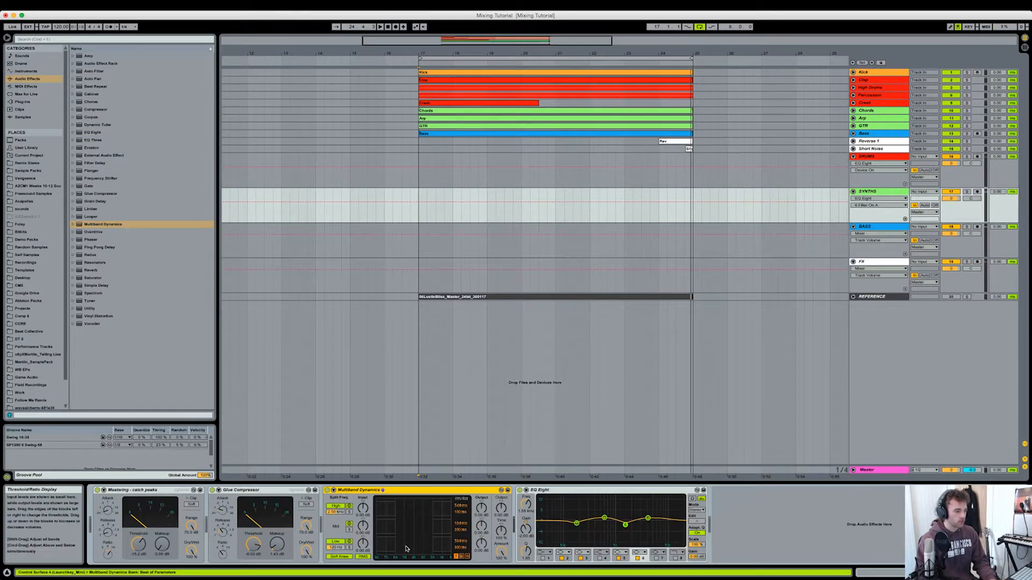
pyautogui.click(337, 548)
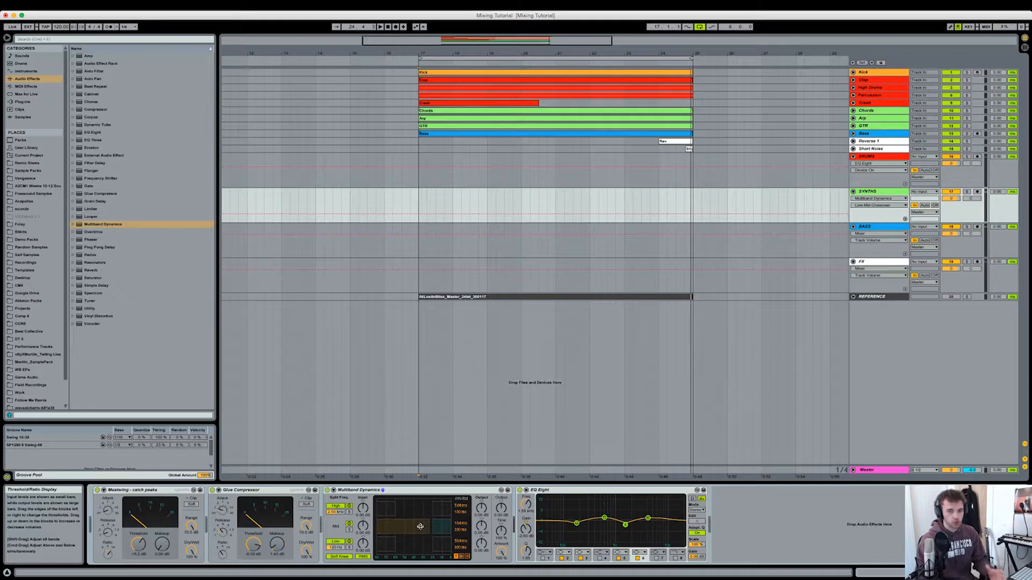
pyautogui.moveTo(336, 513); pyautogui.dragTo(336, 514)
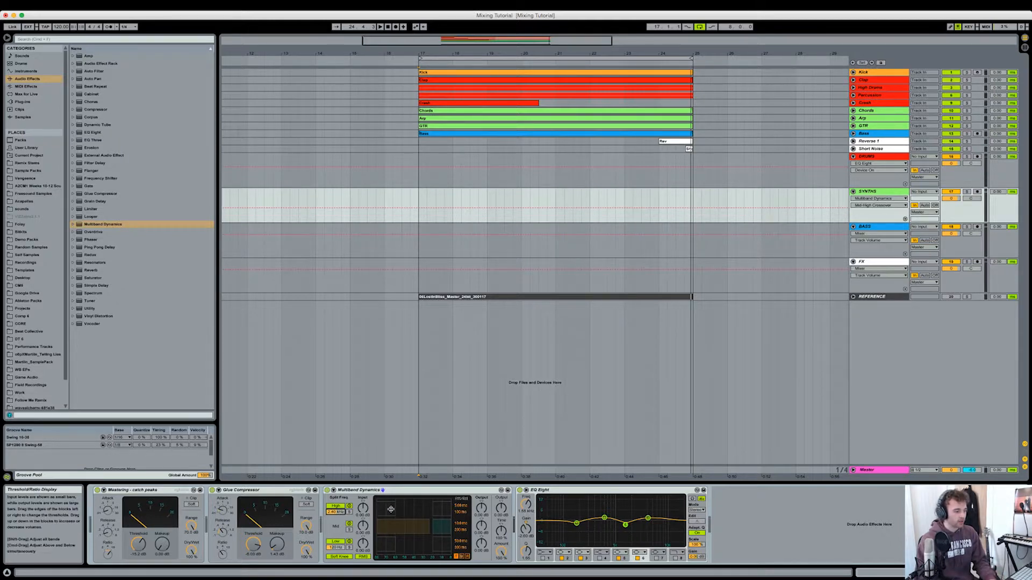
pyautogui.moveTo(335, 512); pyautogui.dragTo(336, 520)
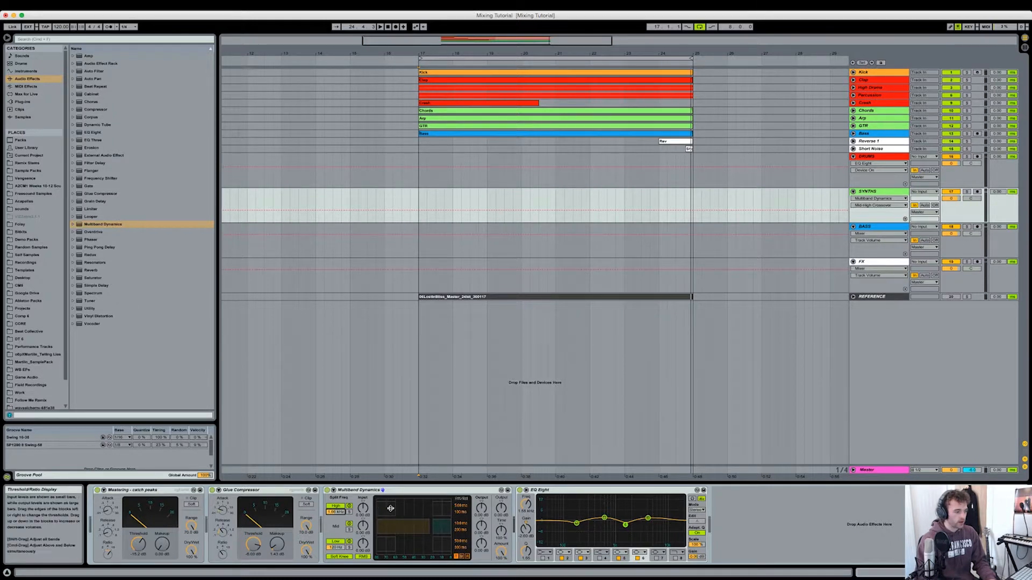
pyautogui.moveTo(377, 512); pyautogui.dragTo(430, 512)
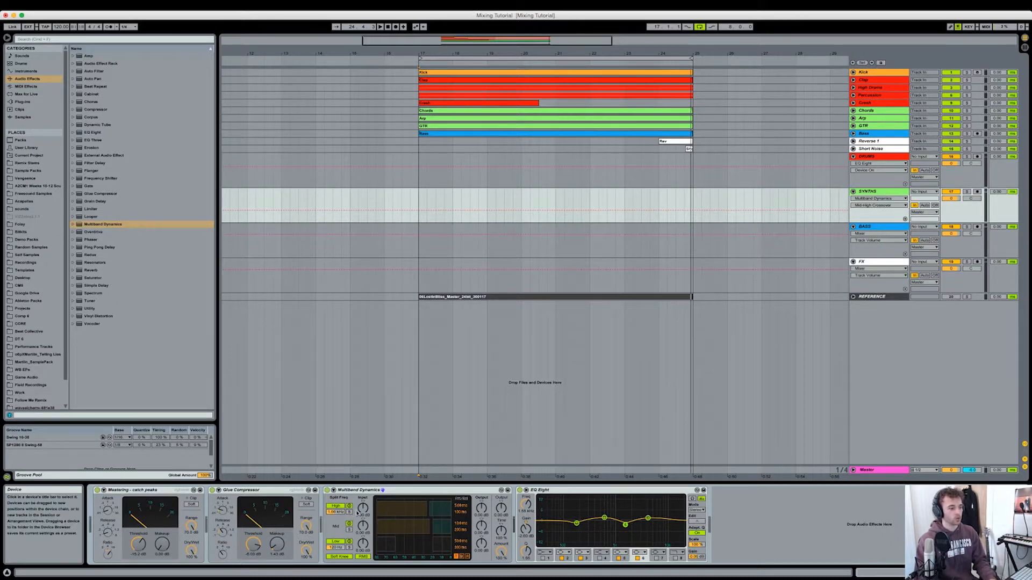
# Step: Solo the SYNTHS bus and the Multiband Dynamics high band, and tune the mid-high crossover during playback
pyautogui.click(966, 191)
pyautogui.press('space')
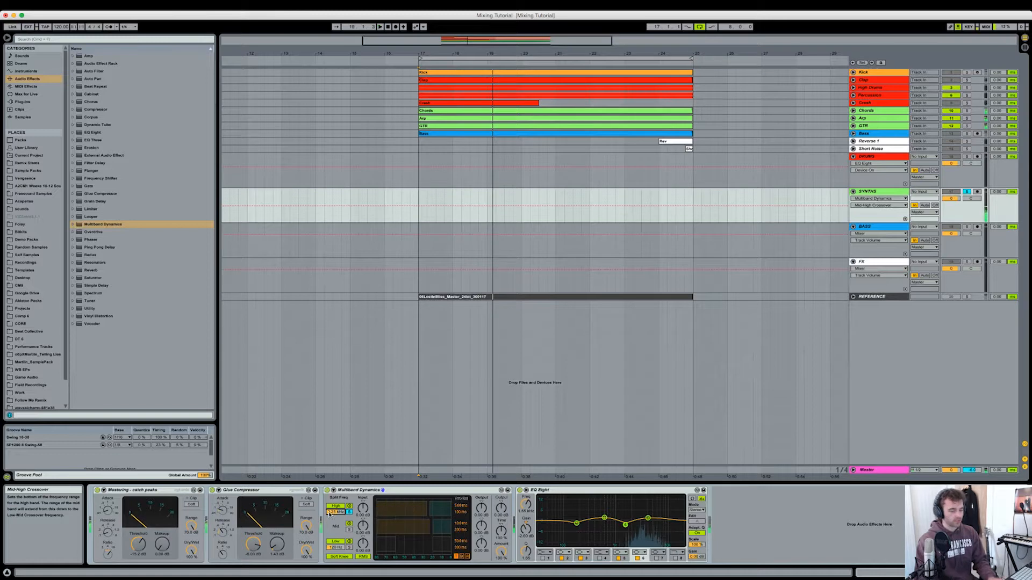
pyautogui.press('space')
pyautogui.press('space')
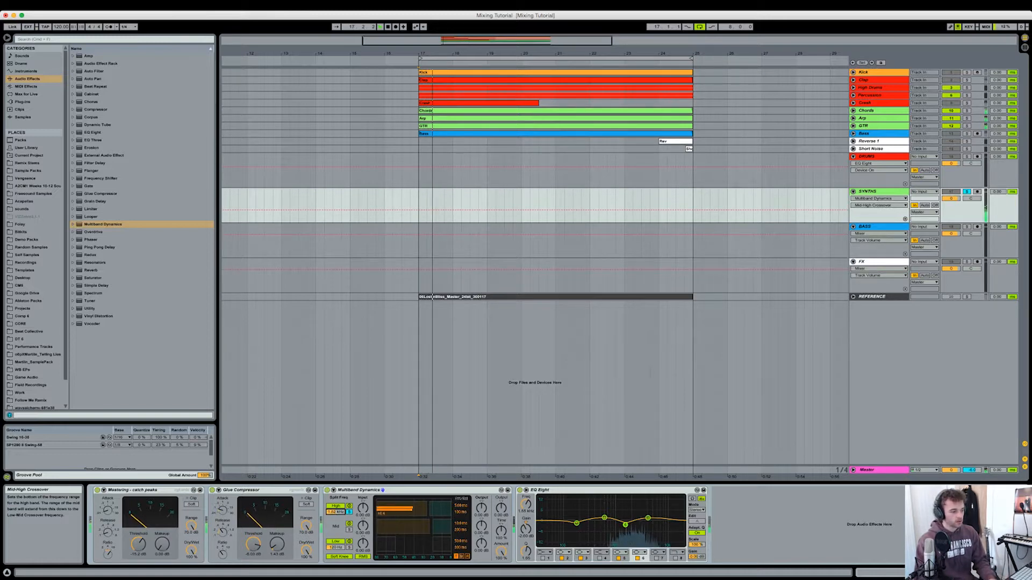
pyautogui.moveTo(335, 511); pyautogui.dragTo(335, 514)
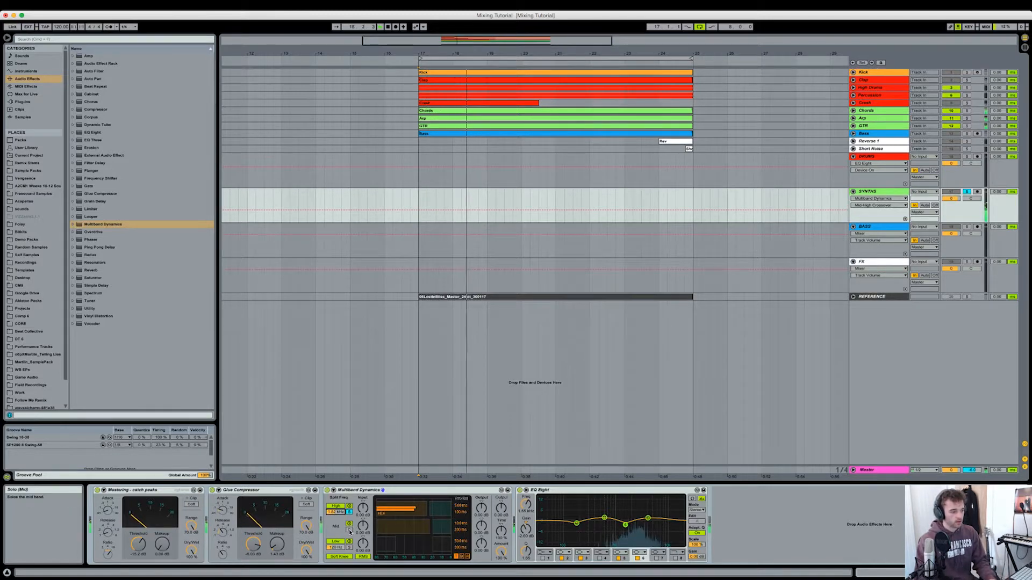
# Step: Solo the mid band of the SYNTHS Multiband Dynamics to adjust the low-mid crossover, and switch off the solos
pyautogui.click(350, 530)
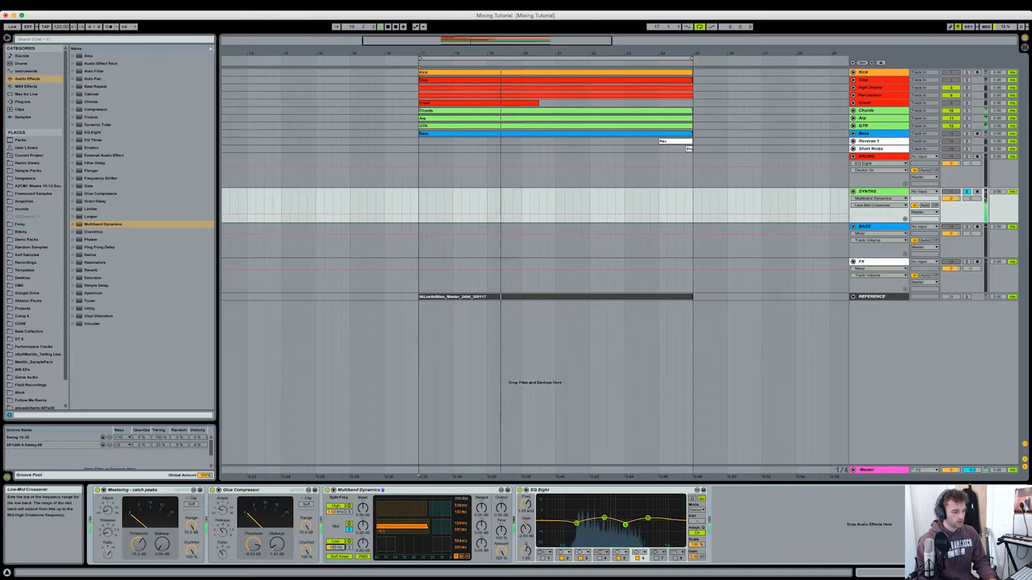
pyautogui.click(349, 512)
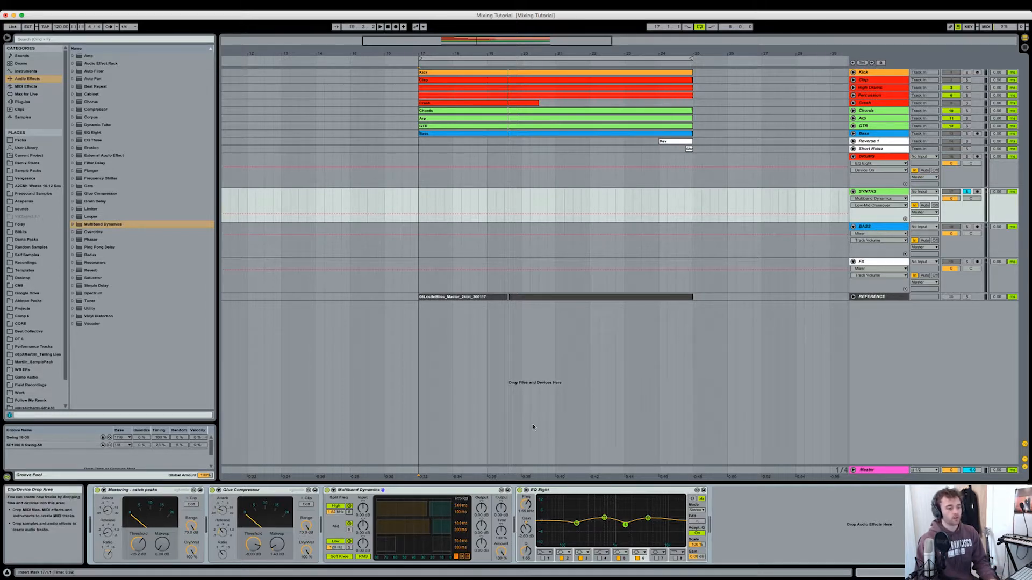
# Step: Compress the high band of the SYNTHS Multiband Dynamics and adjust its attack, input gain and output gain during full-mix playback
pyautogui.press('space')
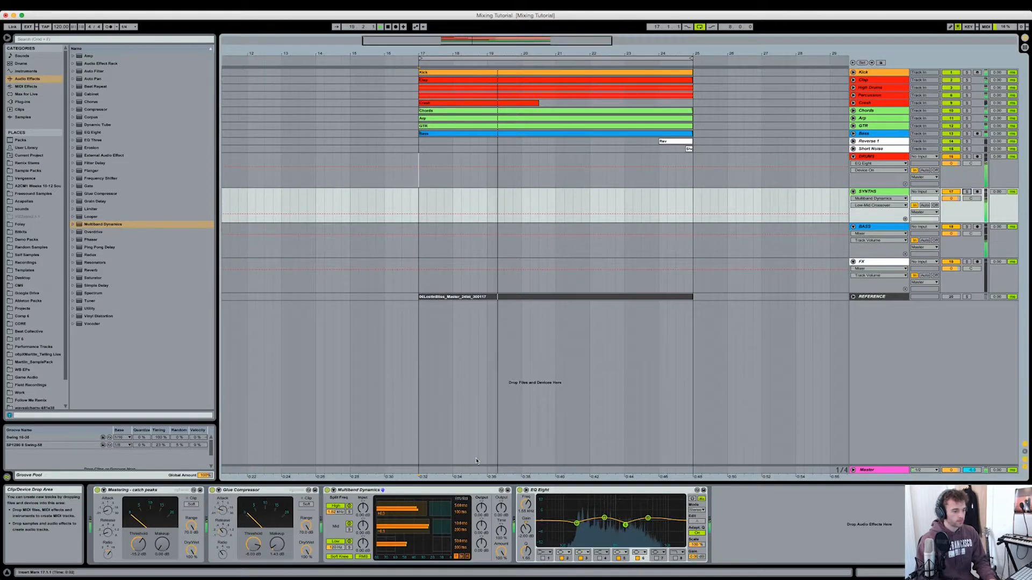
pyautogui.moveTo(363, 508)
pyautogui.mouseDown()
pyautogui.moveTo(363, 483)
pyautogui.moveTo(364, 508)
pyautogui.mouseUp()
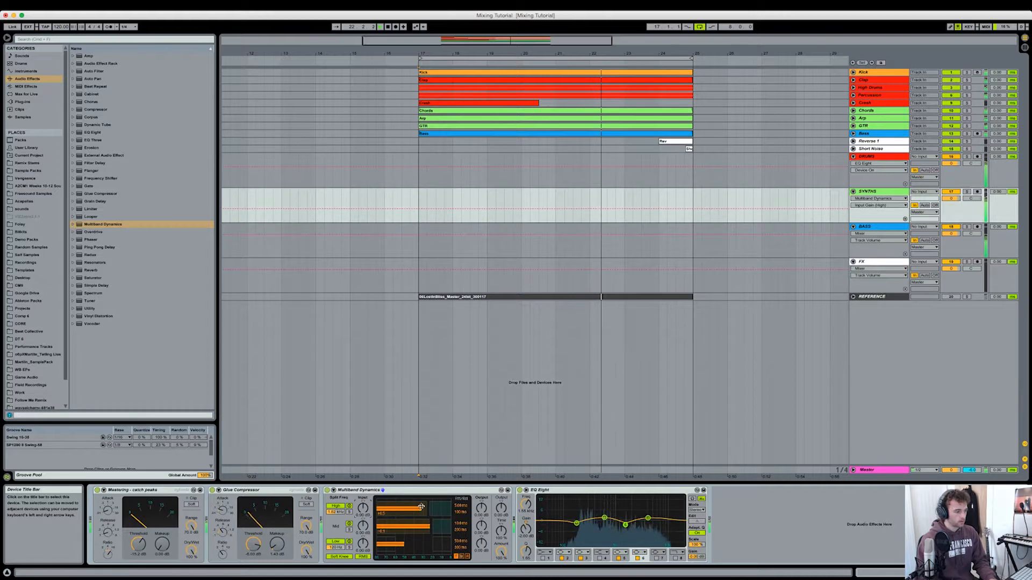
pyautogui.click(482, 508)
pyautogui.moveTo(482, 507); pyautogui.dragTo(481, 506)
pyautogui.moveTo(461, 506); pyautogui.dragTo(461, 502)
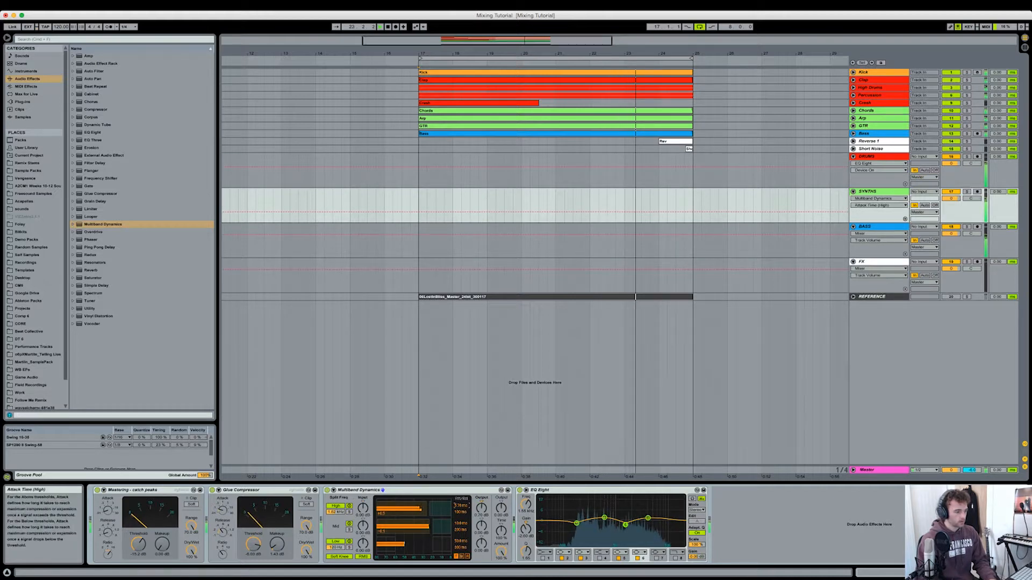
pyautogui.moveTo(363, 508); pyautogui.dragTo(363, 502)
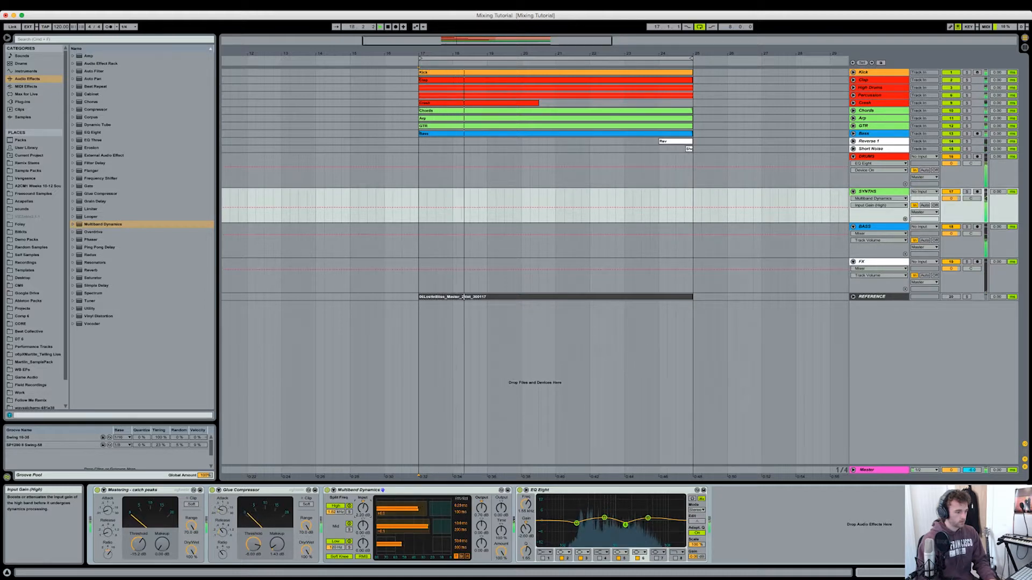
pyautogui.press('space')
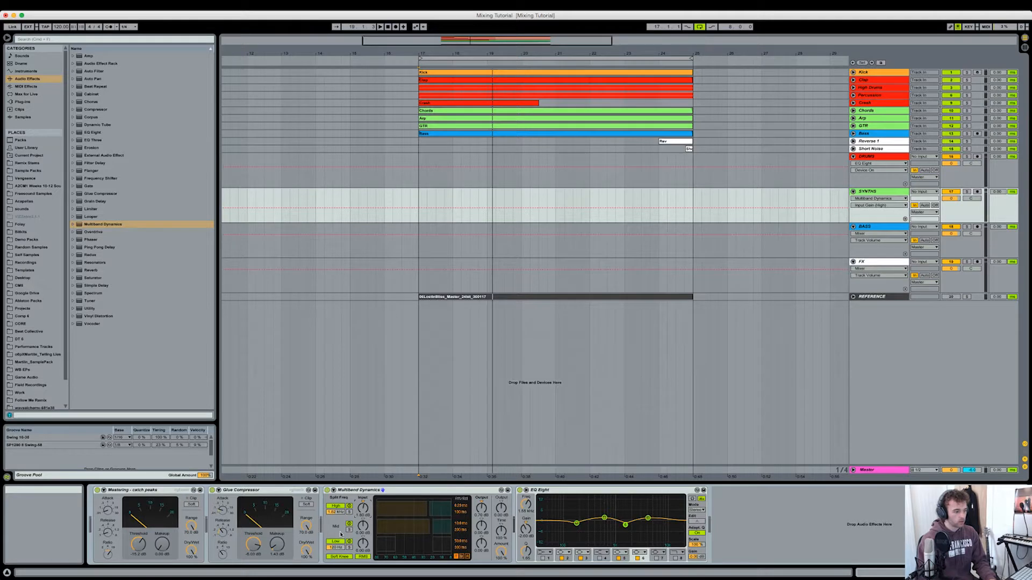
# Step: Fine-tune the high and mid output gains and the mid attack time of the SYNTHS Multiband Dynamics during playback
pyautogui.press('space')
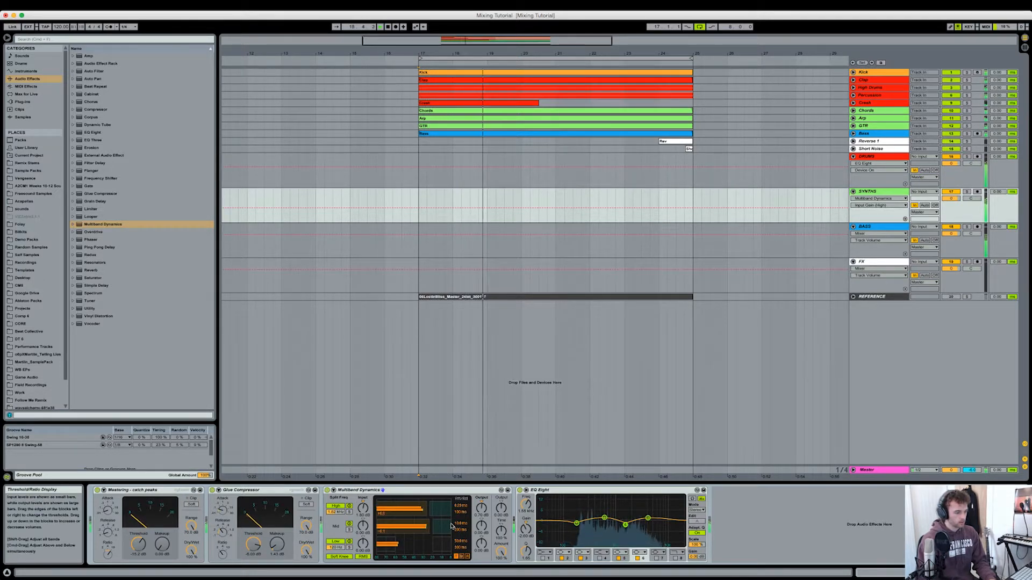
pyautogui.click(482, 509)
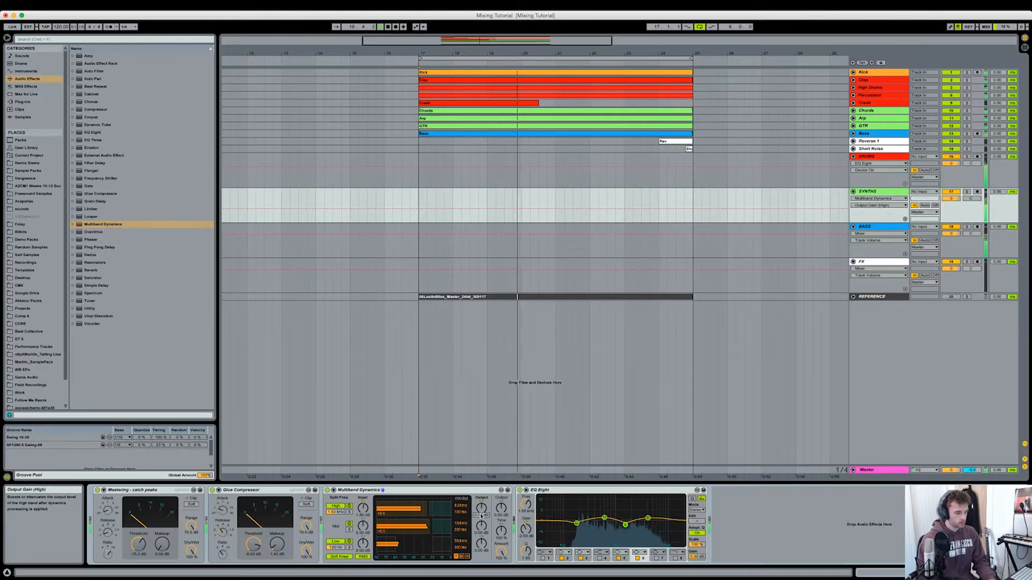
pyautogui.moveTo(481, 527); pyautogui.dragTo(482, 526)
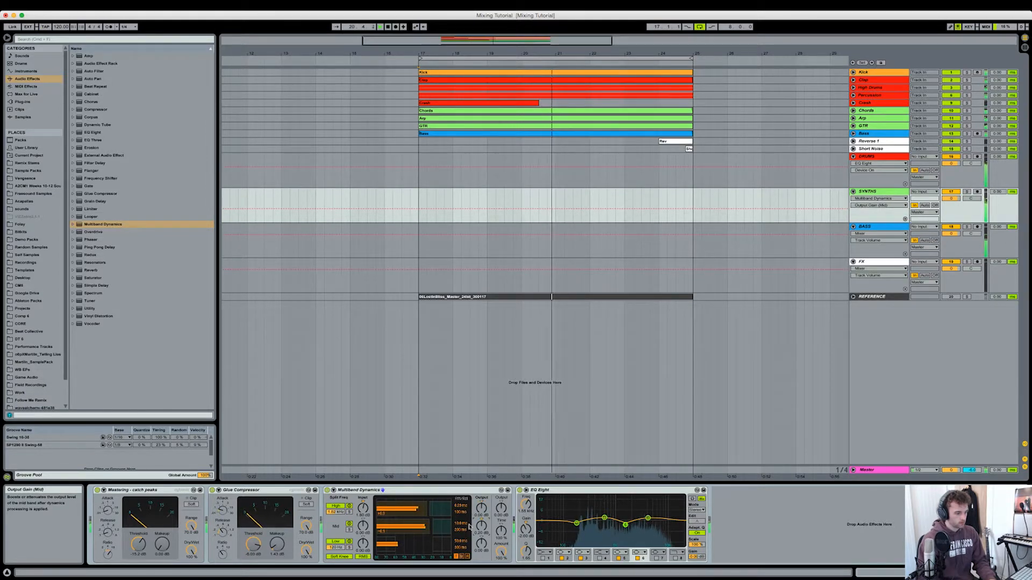
pyautogui.press('space')
# Step: Collapse the second Glue Compressor, the Multiband Dynamics and the EQ Eight in the SYNTHS chain
pyautogui.click(405, 490)
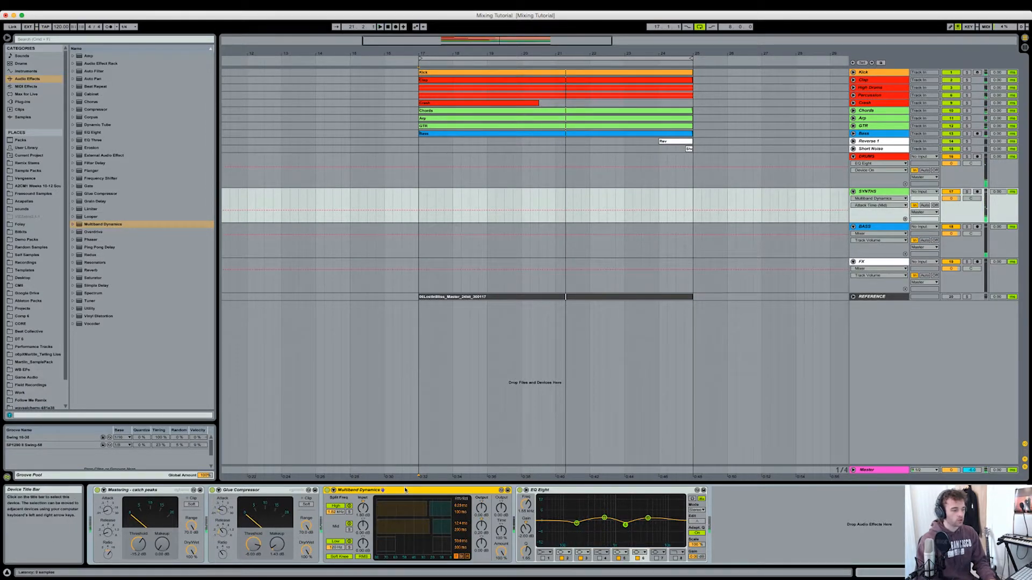
pyautogui.doubleClick(405, 490)
pyautogui.doubleClick(405, 490)
pyautogui.doubleClick(278, 490)
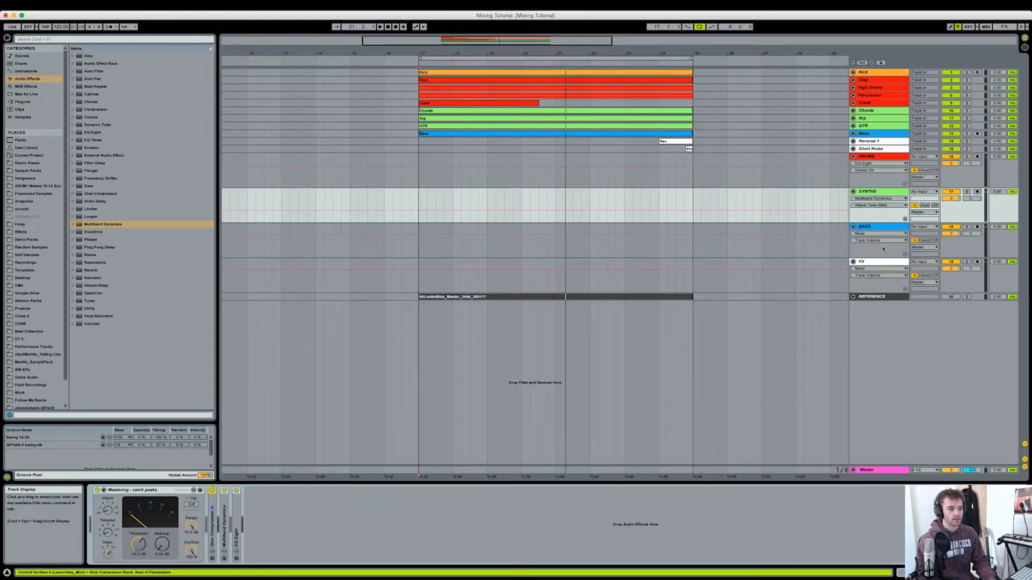
# Step: Insert a Multiband Dynamics on the BASS bus
pyautogui.click(885, 227)
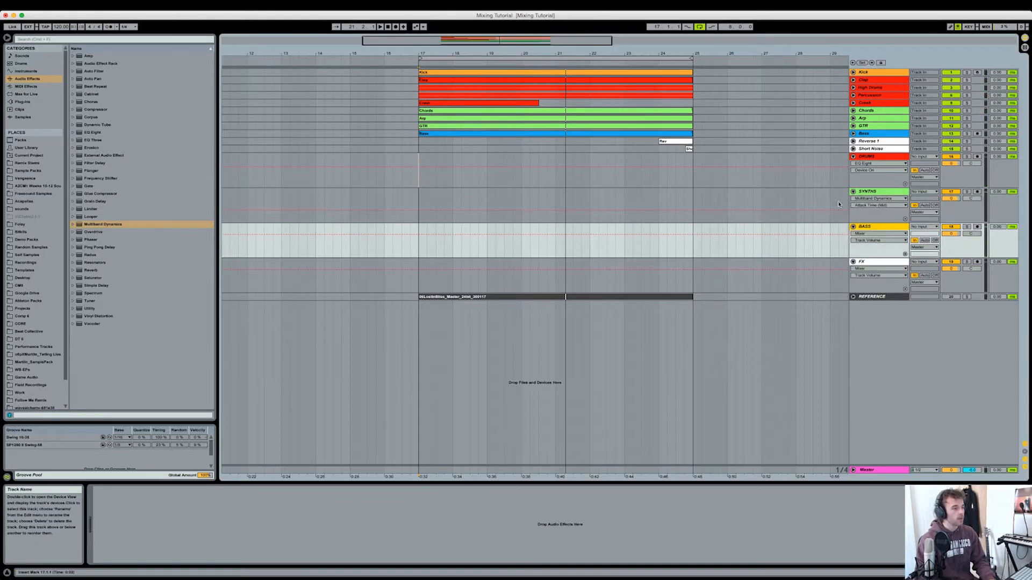
pyautogui.click(881, 134)
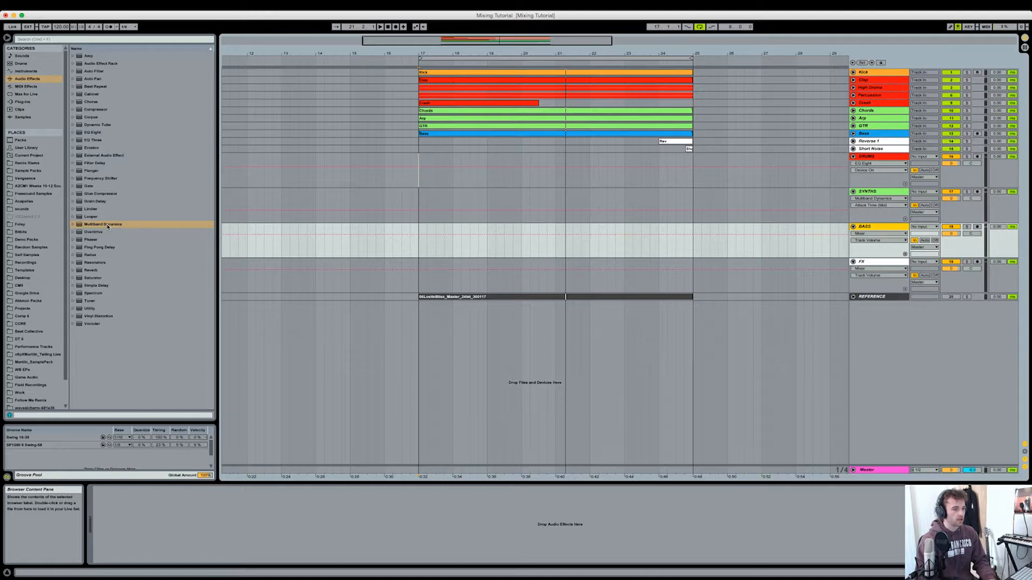
pyautogui.moveTo(107, 226); pyautogui.dragTo(336, 482)
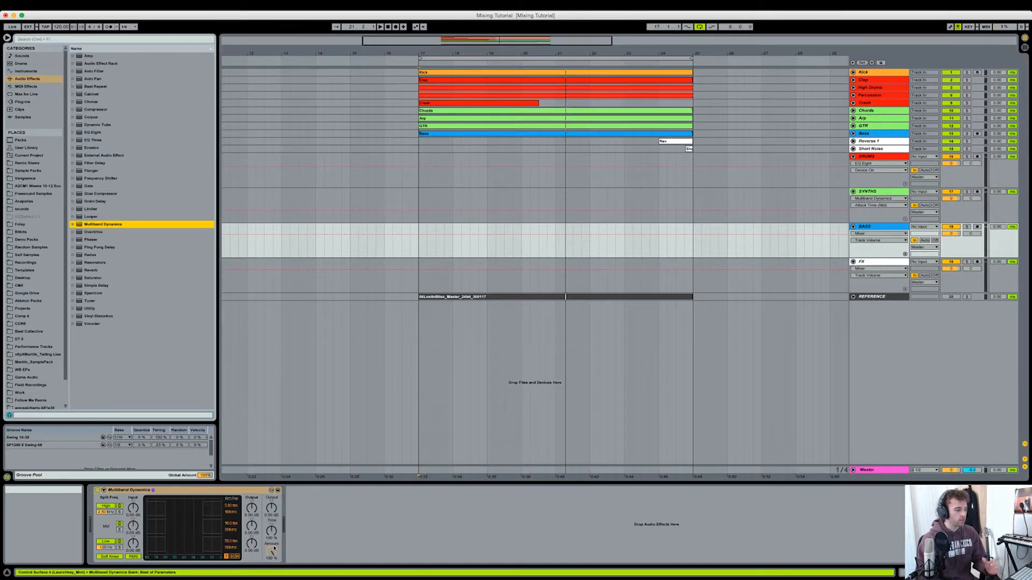
# Step: Audition the soloed BASS bus and adjust the low-mid crossover of its Multiband Dynamics
pyautogui.press('space')
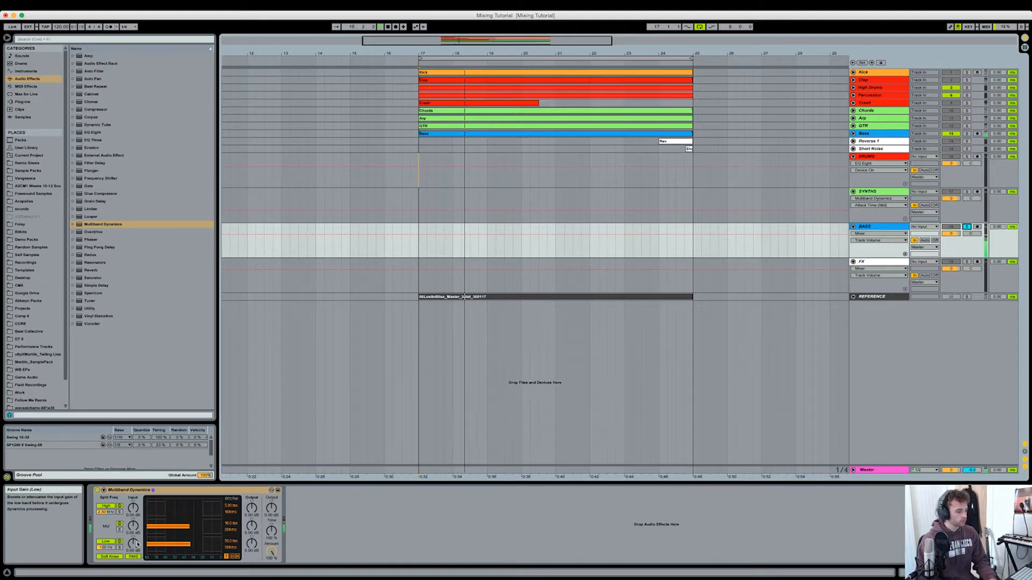
pyautogui.press('space')
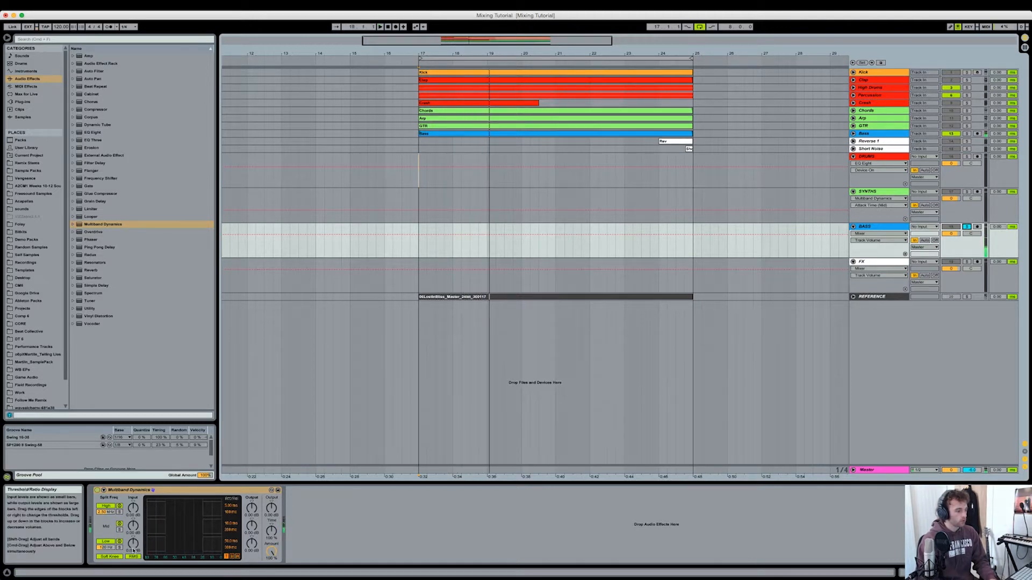
pyautogui.click(106, 548)
pyautogui.press('Return')
# Step: Add an EQ Eight after the Multiband Dynamics on the BASS bus
pyautogui.press('e')
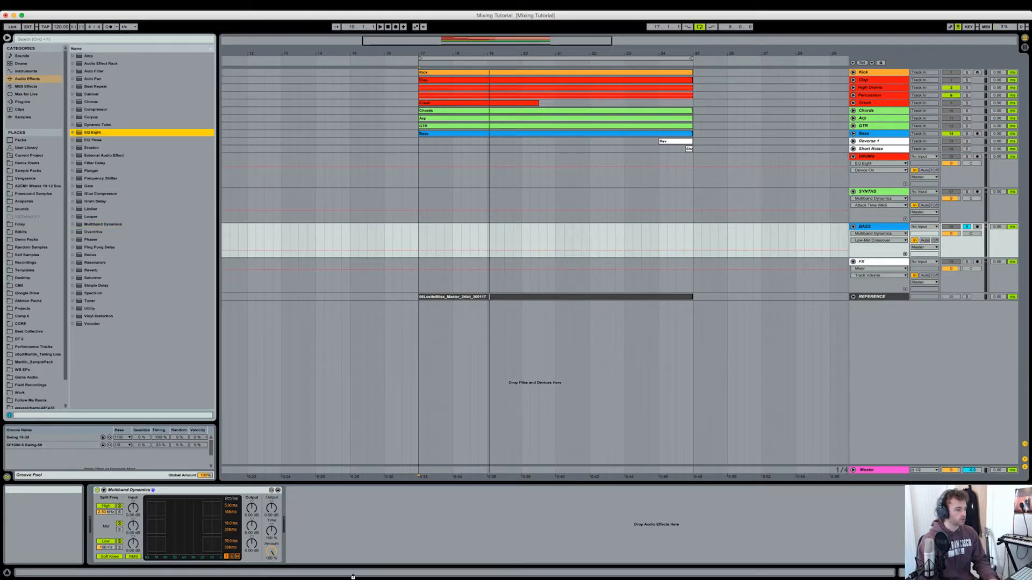
pyautogui.press('Return')
# Step: Compress the low band of the BASS Multiband Dynamics, adjust its input gain and attack time, and disable Soft Knee
pyautogui.press('space')
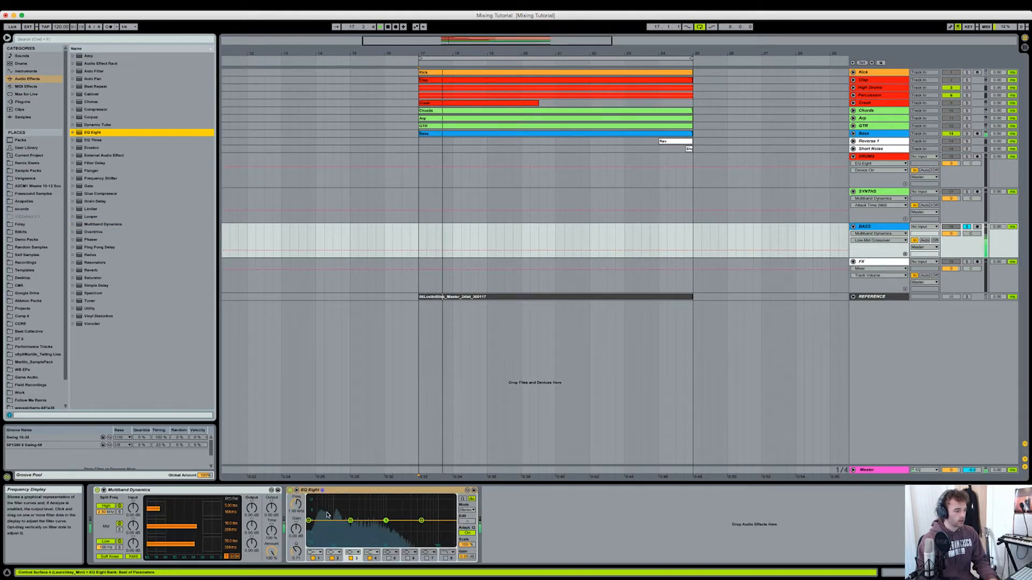
pyautogui.press('space')
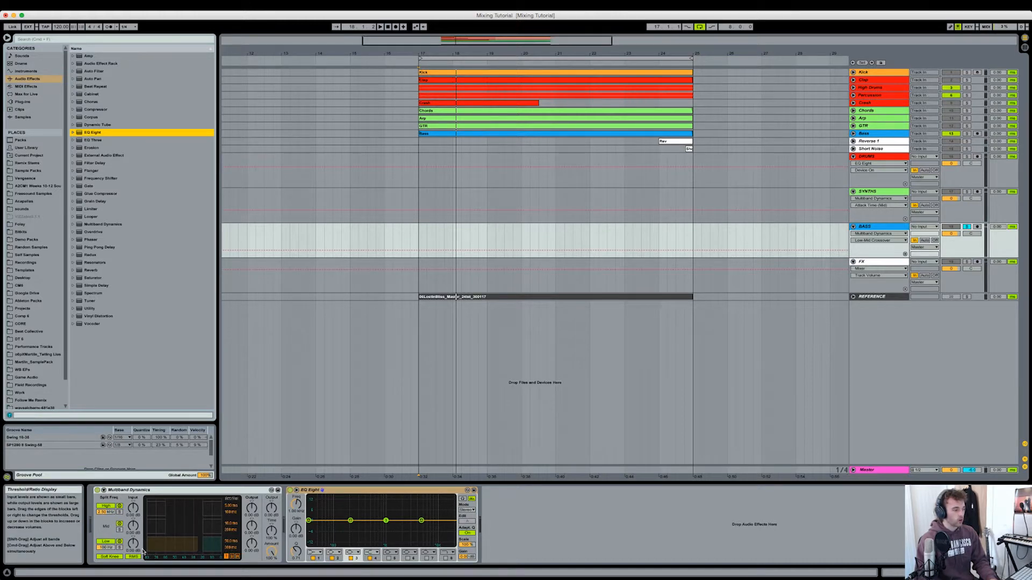
pyautogui.press('space')
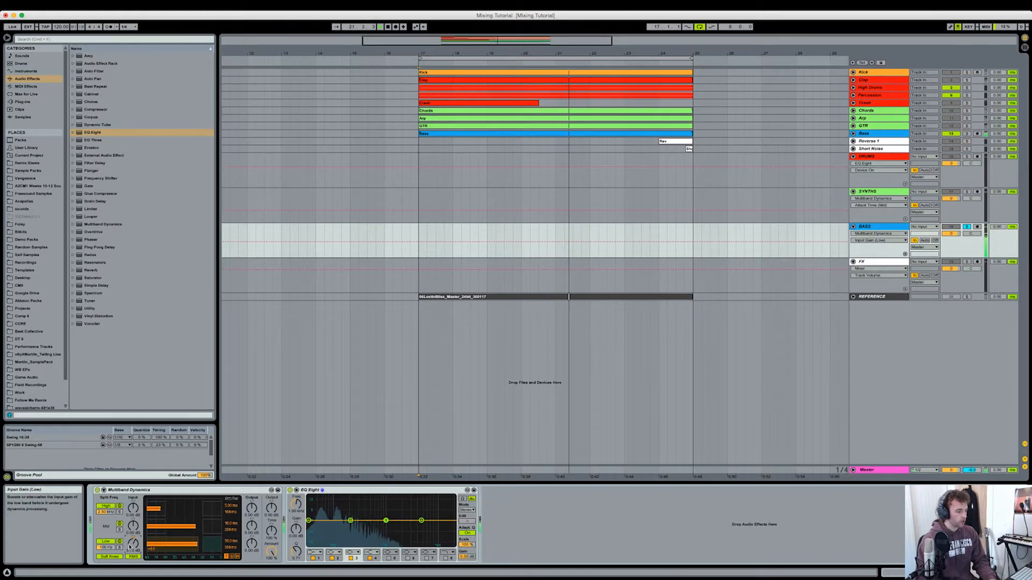
pyautogui.click(120, 557)
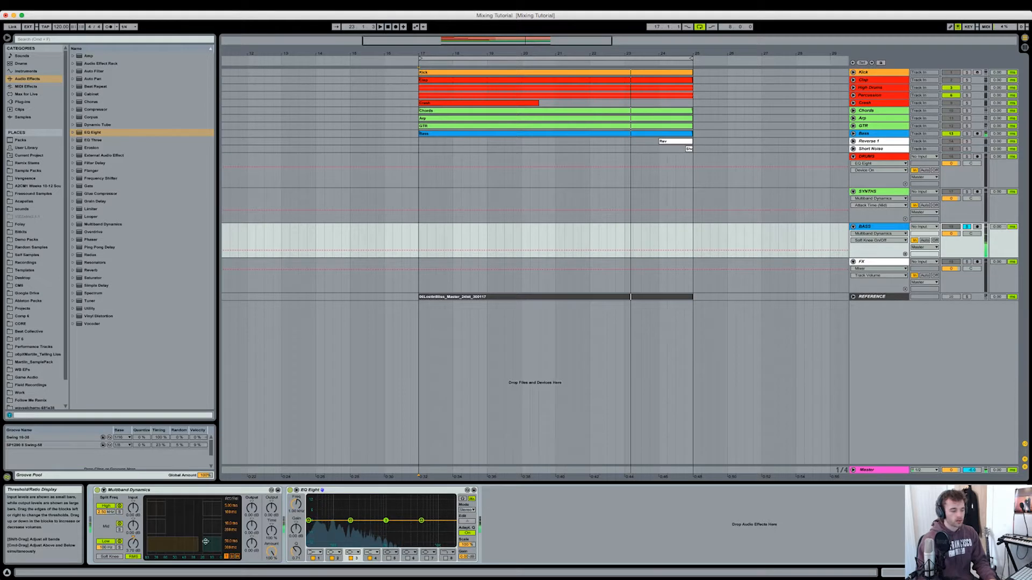
pyautogui.moveTo(231, 541); pyautogui.dragTo(231, 550)
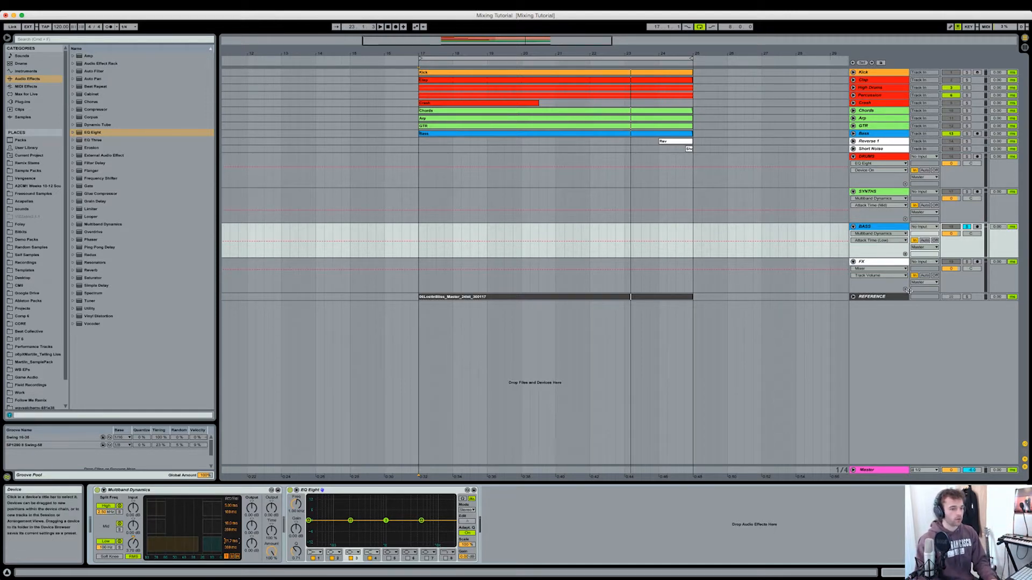
# Step: Unsolo the BASS bus, then set mid-band compression and readjust the low-mid crossover in its Multiband Dynamics
pyautogui.press('space')
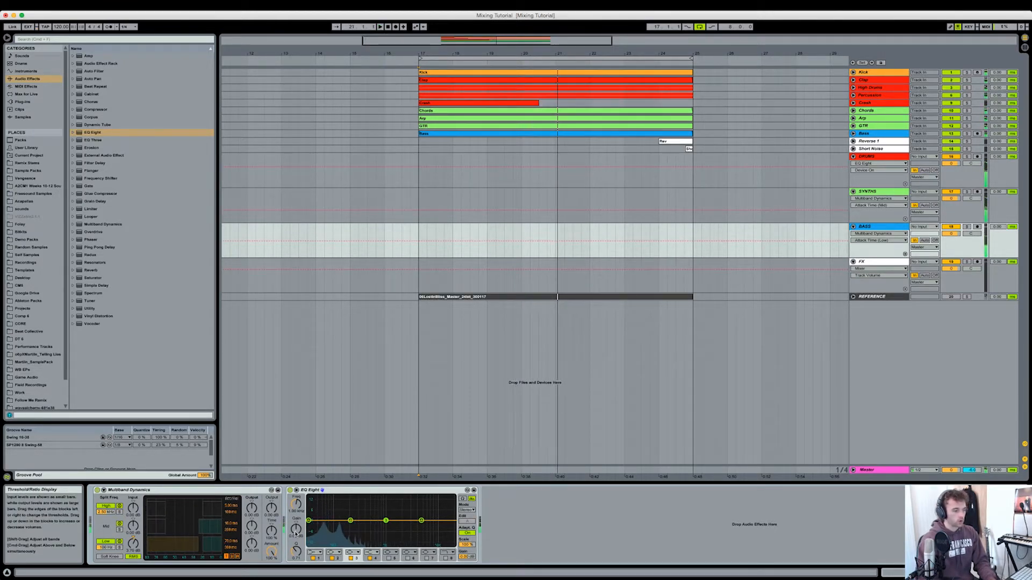
pyautogui.press('space')
pyautogui.click(106, 547)
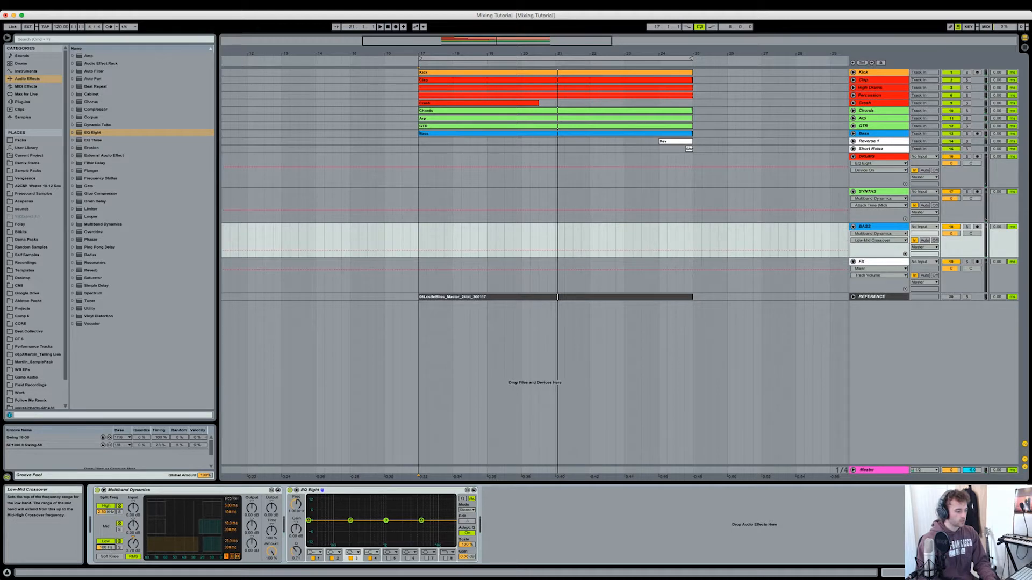
# Step: Adjust the mid attack time and the mid and low output gains of the BASS Multiband Dynamics during playback
pyautogui.press('space')
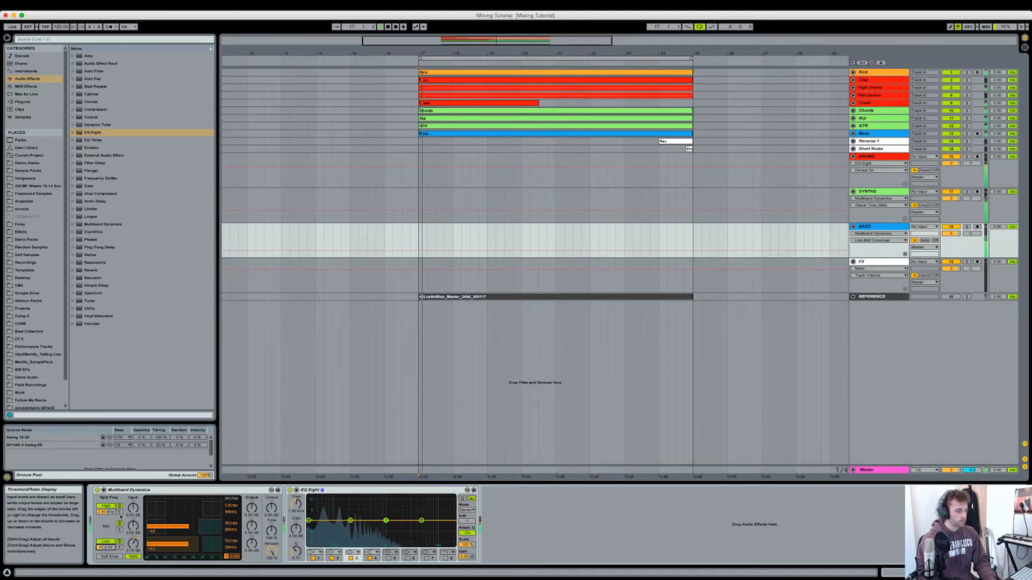
pyautogui.click(231, 523)
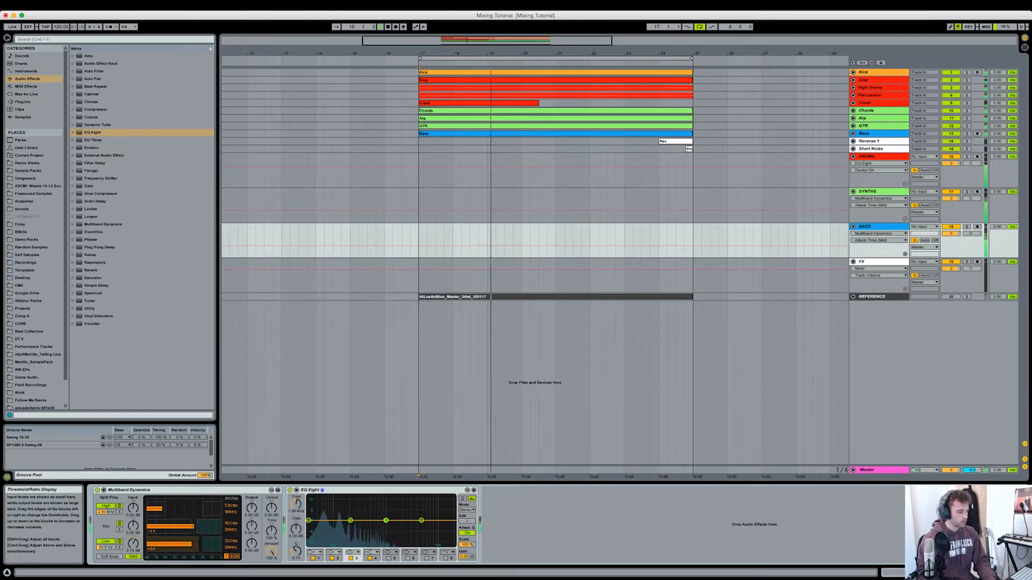
pyautogui.moveTo(254, 528); pyautogui.dragTo(253, 526)
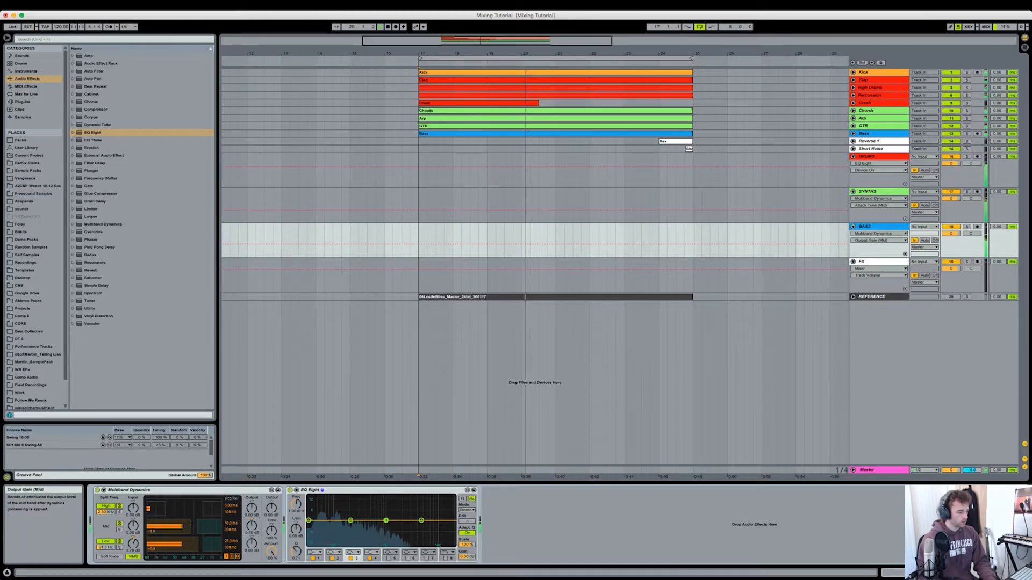
pyautogui.moveTo(252, 544); pyautogui.dragTo(251, 543)
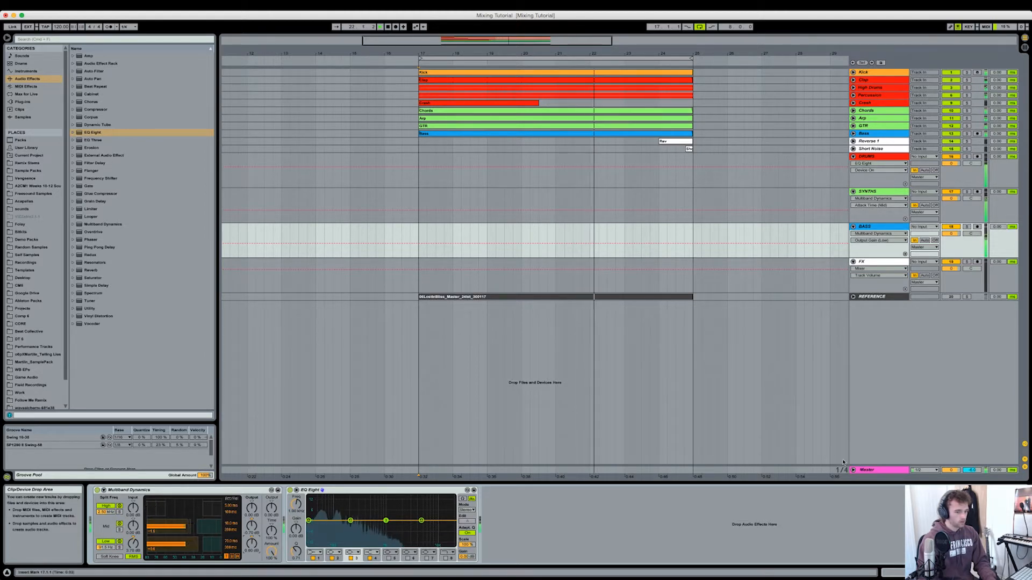
# Step: Examine the Master track's Spectrum and the mixer levels in Session View during playback, and return to Arrangement View
pyautogui.click(869, 472)
pyautogui.press('space')
pyautogui.press('space')
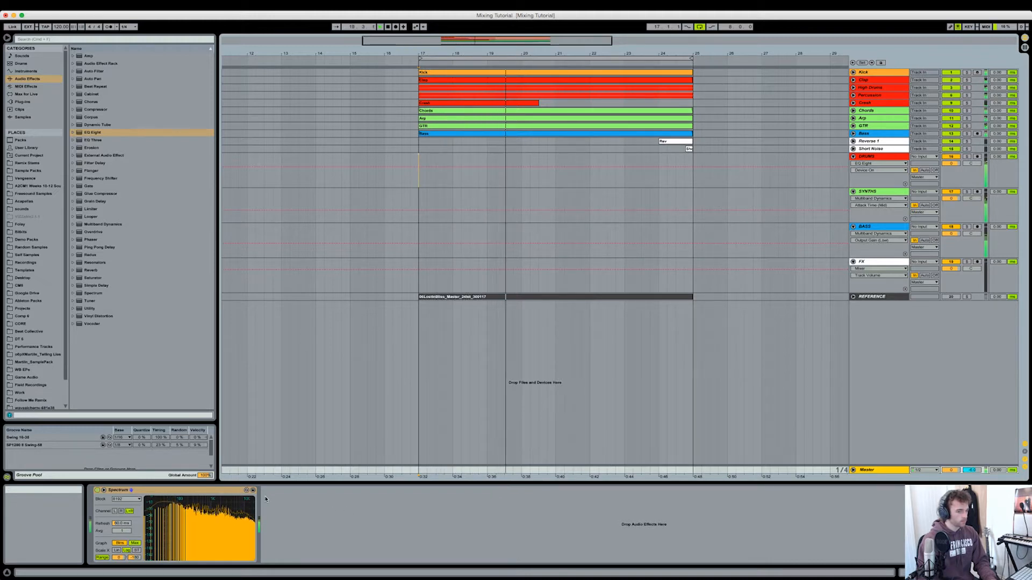
pyautogui.press('Tab')
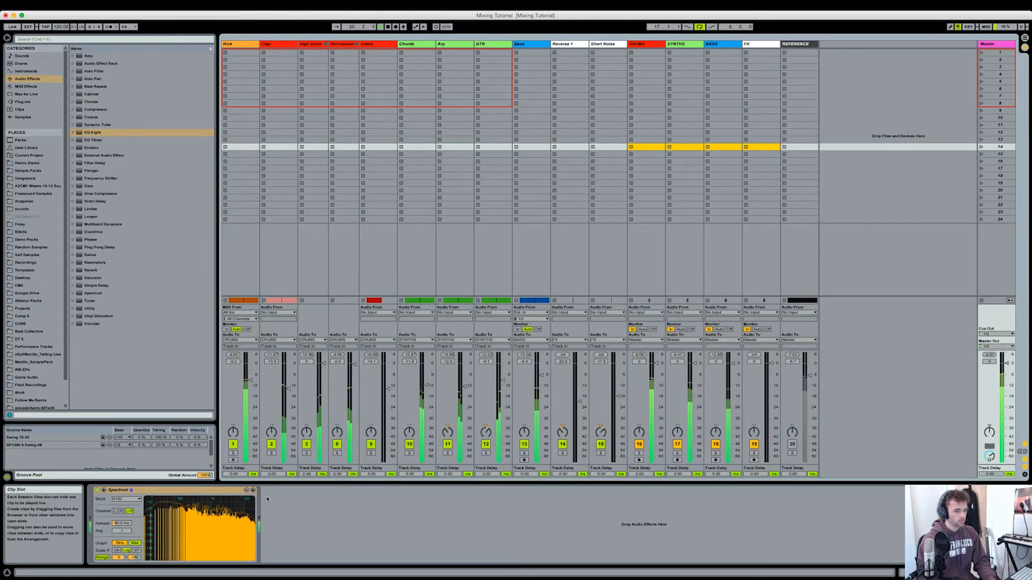
pyautogui.press('Tab')
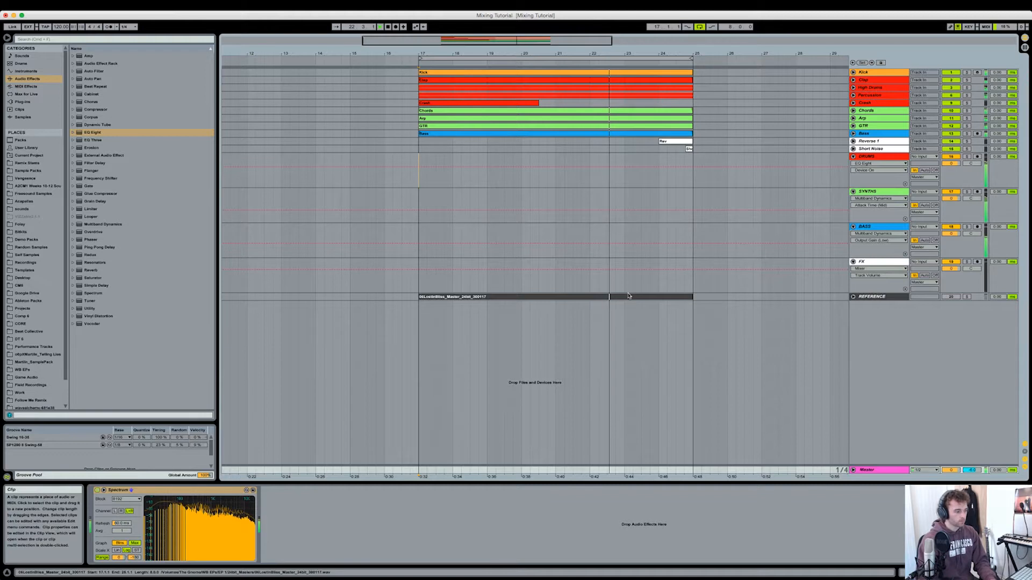
# Step: Stop playback and make a slight low-frequency cut with band 2 of the BASS EQ Eight
pyautogui.click(868, 226)
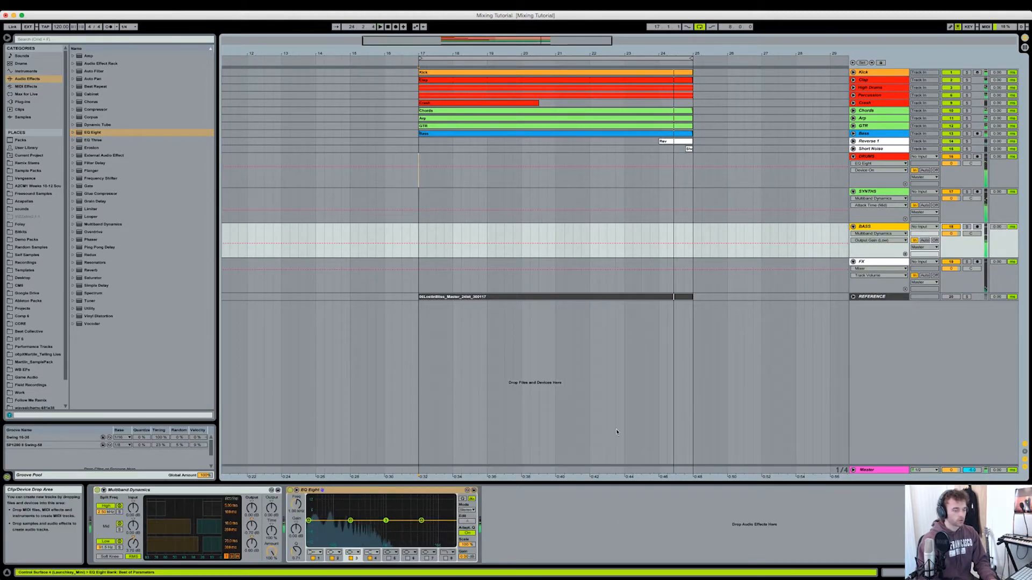
pyautogui.press('space')
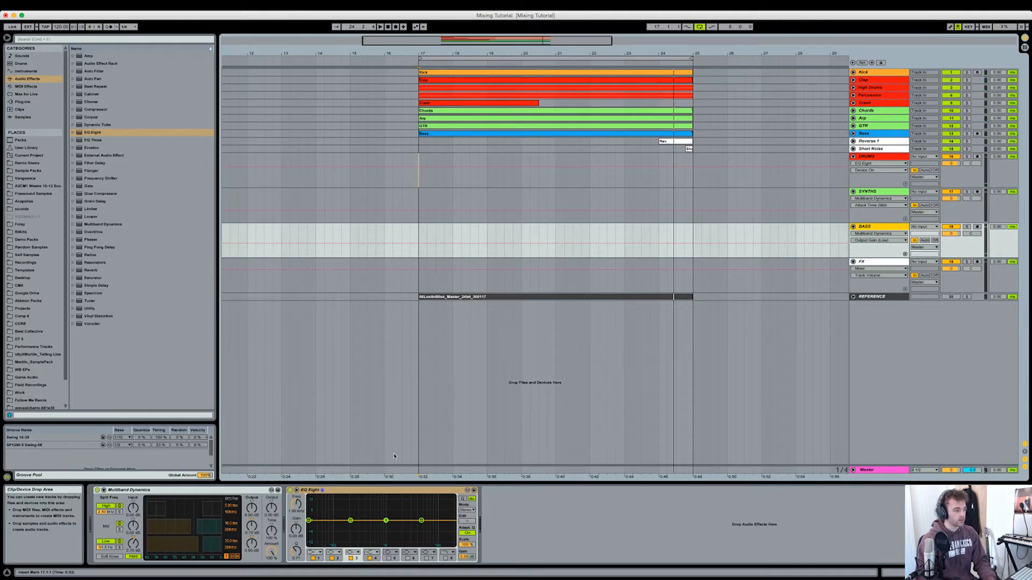
pyautogui.moveTo(349, 522); pyautogui.dragTo(347, 523)
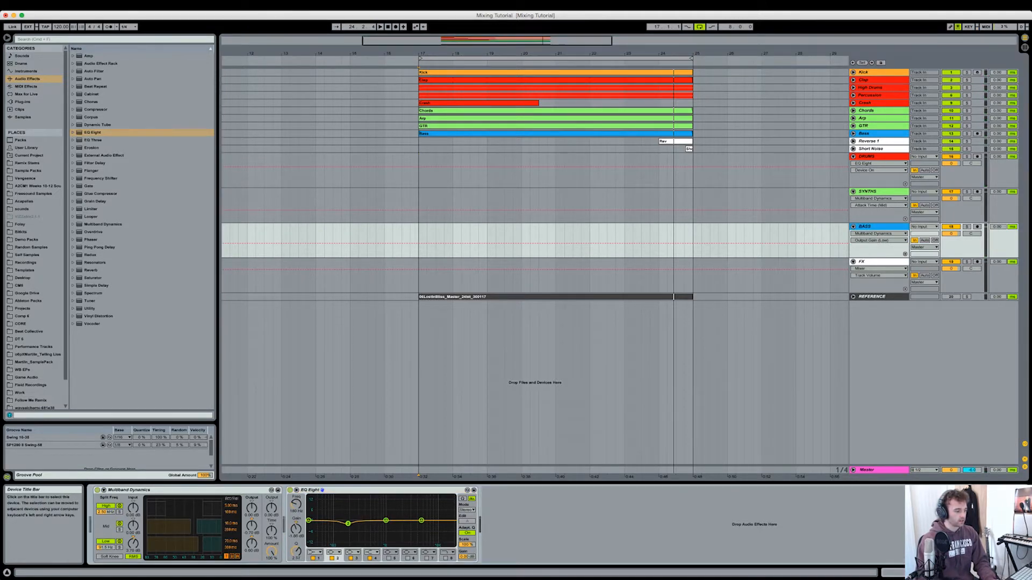
# Step: During playback, shift the BASS EQ Eight's band 2 cut slightly lower in frequency and disable bands 1, 3 and 4
pyautogui.press('space')
pyautogui.moveTo(348, 524); pyautogui.dragTo(344, 525)
pyautogui.click(313, 558)
pyautogui.click(350, 559)
pyautogui.click(369, 559)
pyautogui.press('space')
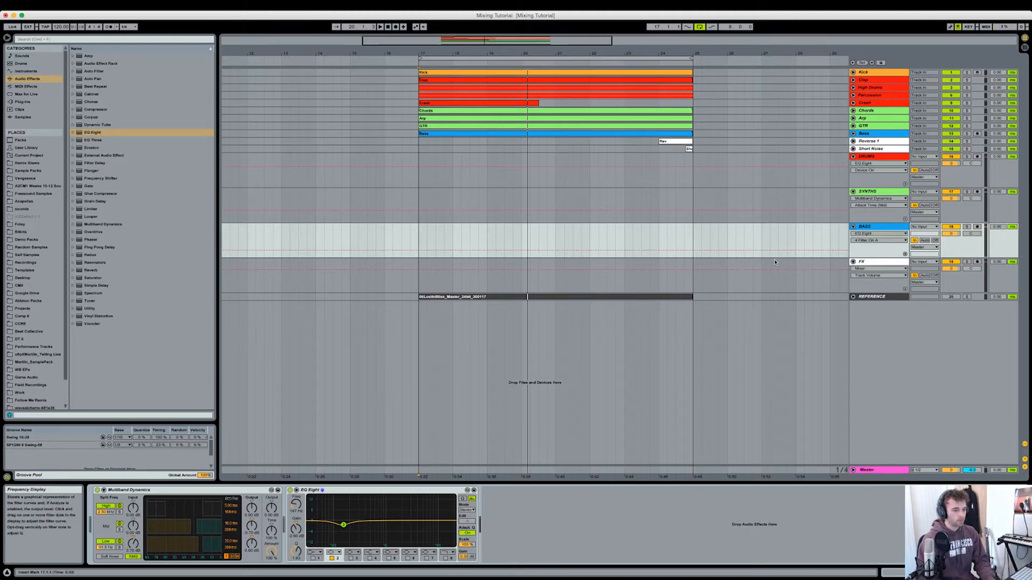
# Step: Collapse the existing EQ Eight on the SYNTHS bus and add a second EQ Eight in M/S mode with a slight band 3 boost
pyautogui.click(883, 196)
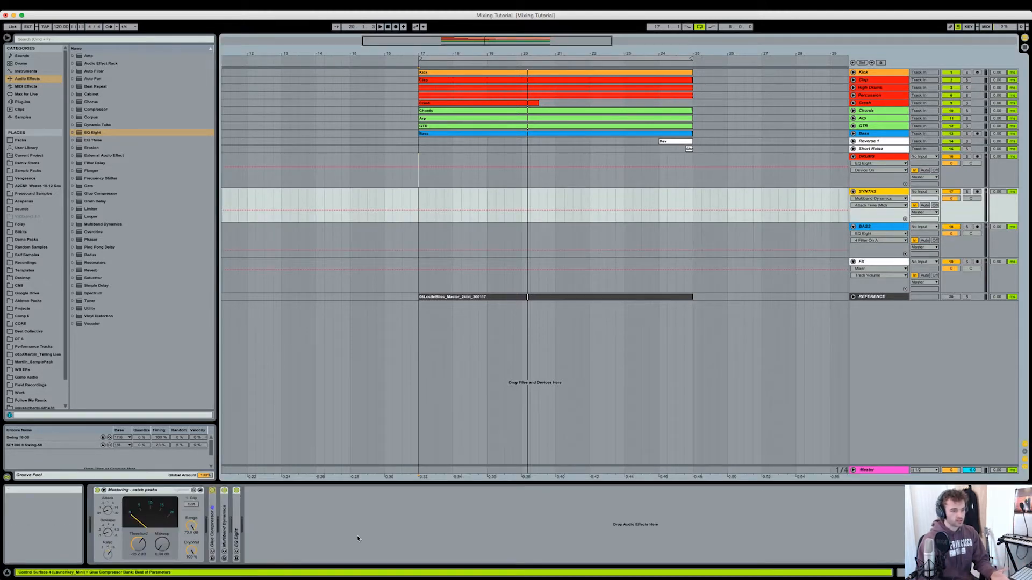
pyautogui.doubleClick(239, 526)
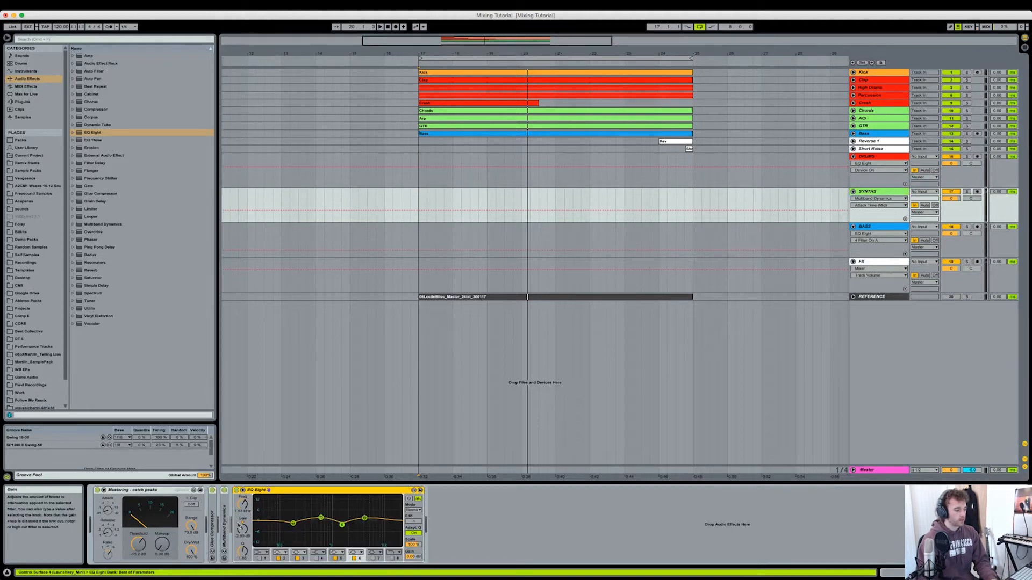
pyautogui.doubleClick(297, 489)
pyautogui.doubleClick(108, 132)
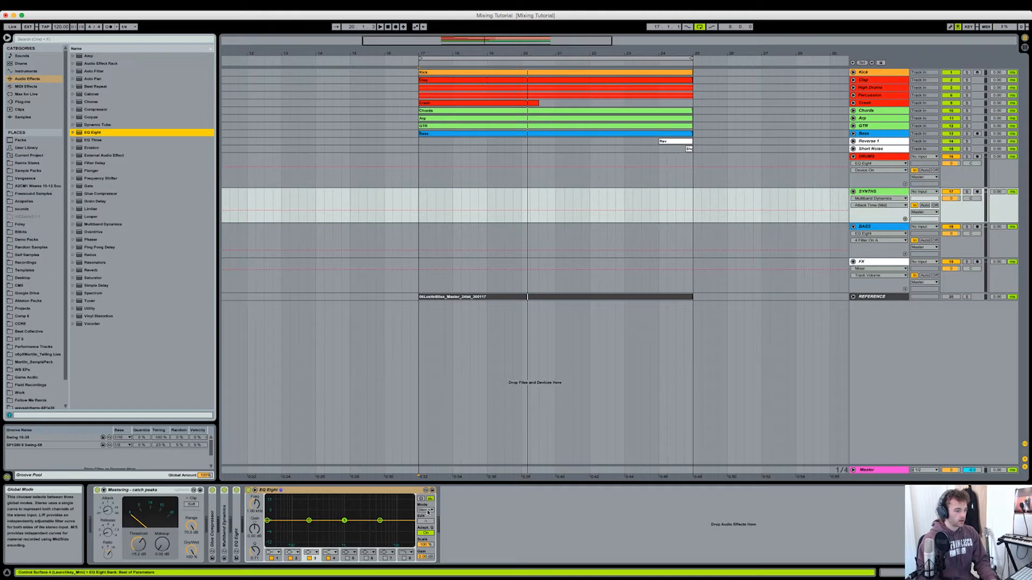
pyautogui.click(425, 510)
pyautogui.click(431, 528)
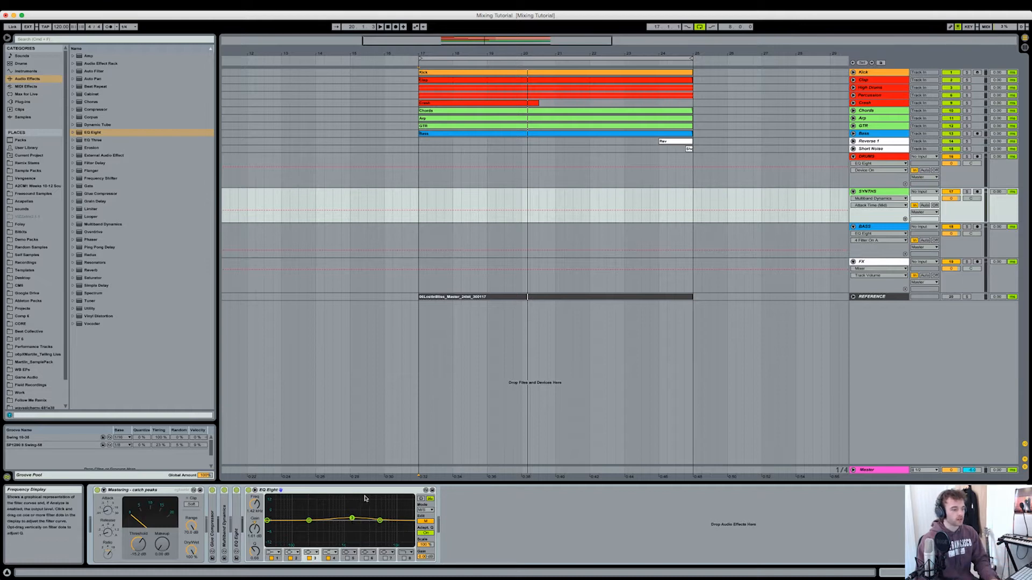
# Step: Audition the soloed SYNTHS bus and fine-tune the band 3 boost in its second EQ Eight
pyautogui.click(311, 559)
pyautogui.press('space')
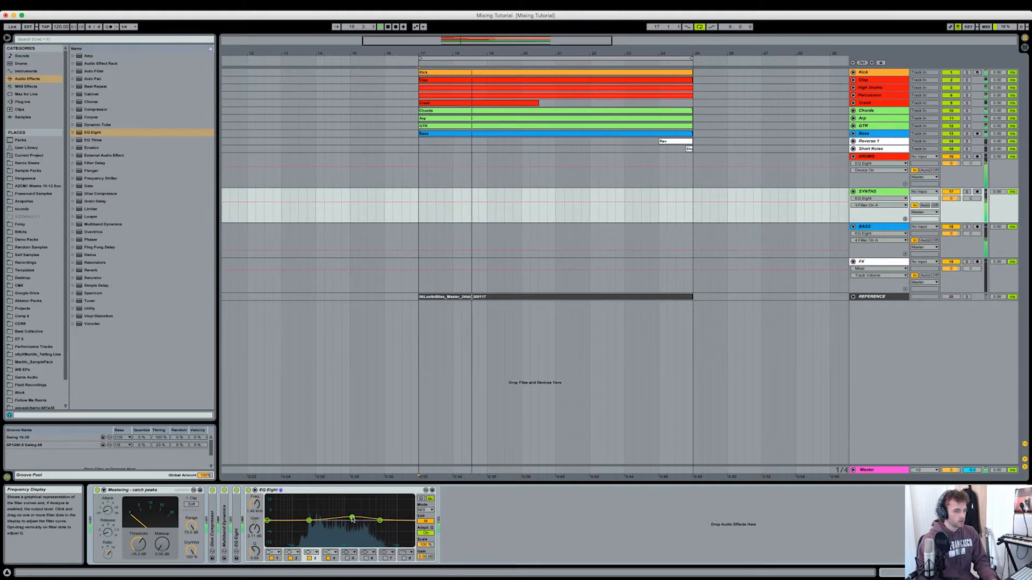
pyautogui.press('space')
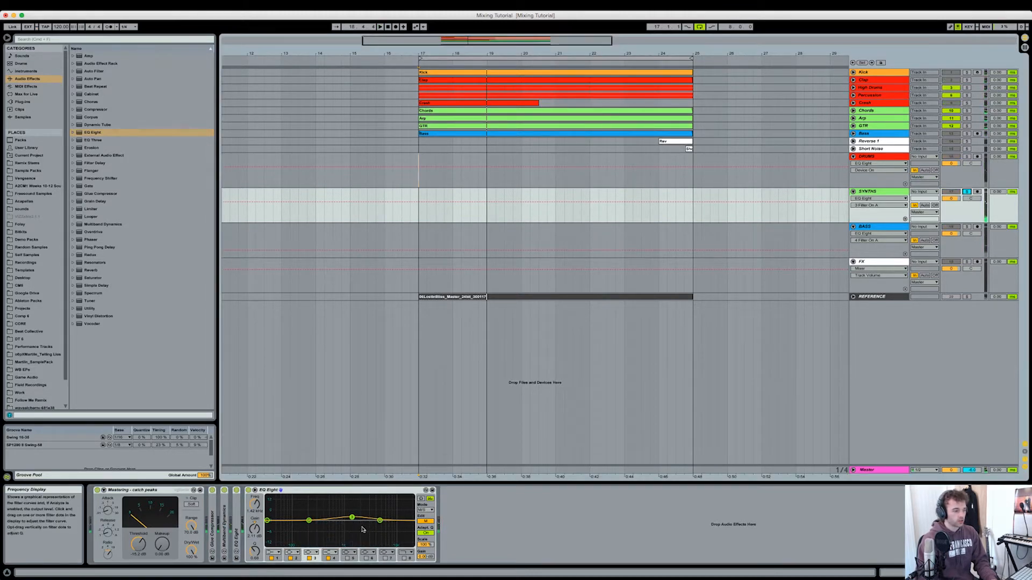
pyautogui.press('space')
pyautogui.moveTo(352, 518)
pyautogui.mouseDown()
pyautogui.moveTo(352, 496)
pyautogui.moveTo(352, 516)
pyautogui.moveTo(364, 511)
pyautogui.moveTo(351, 517)
pyautogui.mouseUp()
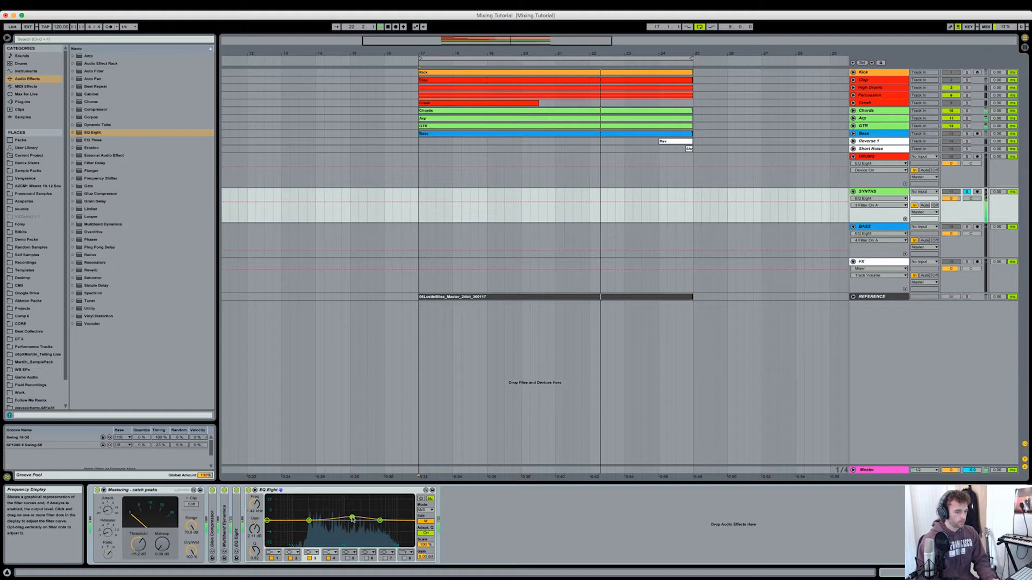
# Step: Unsolo the SYNTHS bus and slightly reduce its second EQ Eight's band 3 boost while playing the full mix
pyautogui.click(966, 191)
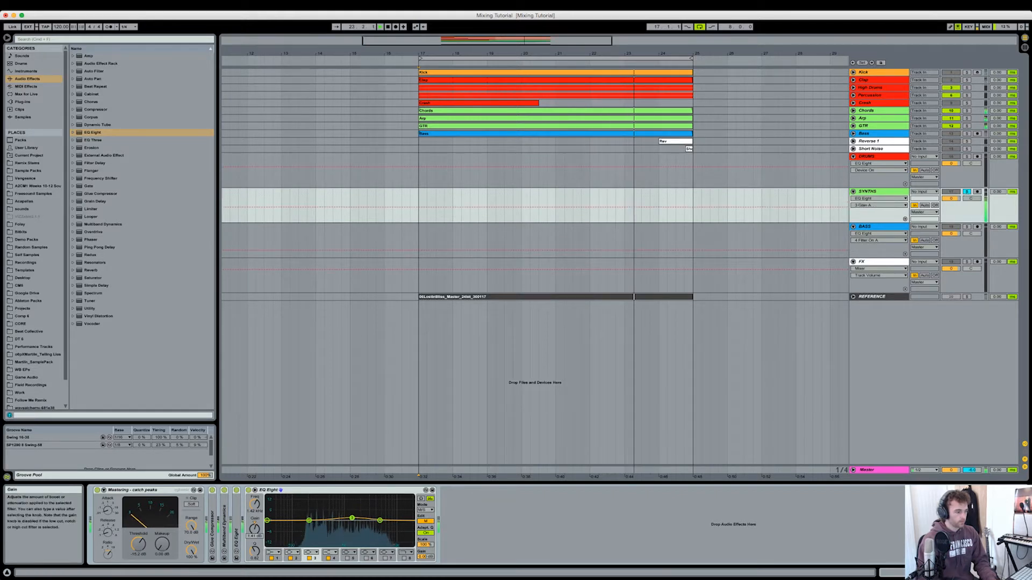
pyautogui.press('space')
pyautogui.press('space')
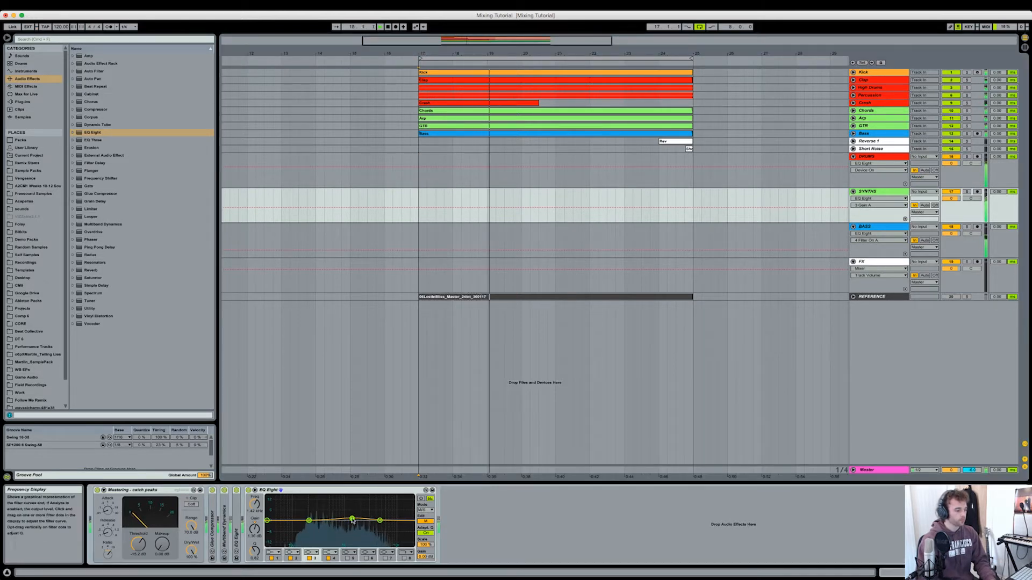
pyautogui.moveTo(353, 522); pyautogui.dragTo(361, 517)
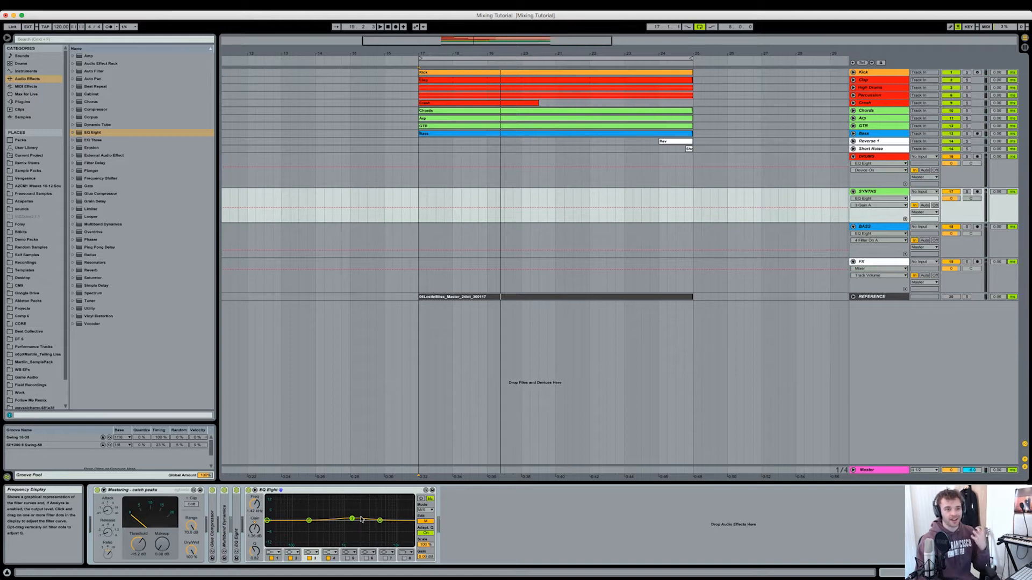
# Step: Play from bar 17 and compare the mix with the REFERENCE track by toggling the reference's solo
pyautogui.click(418, 292)
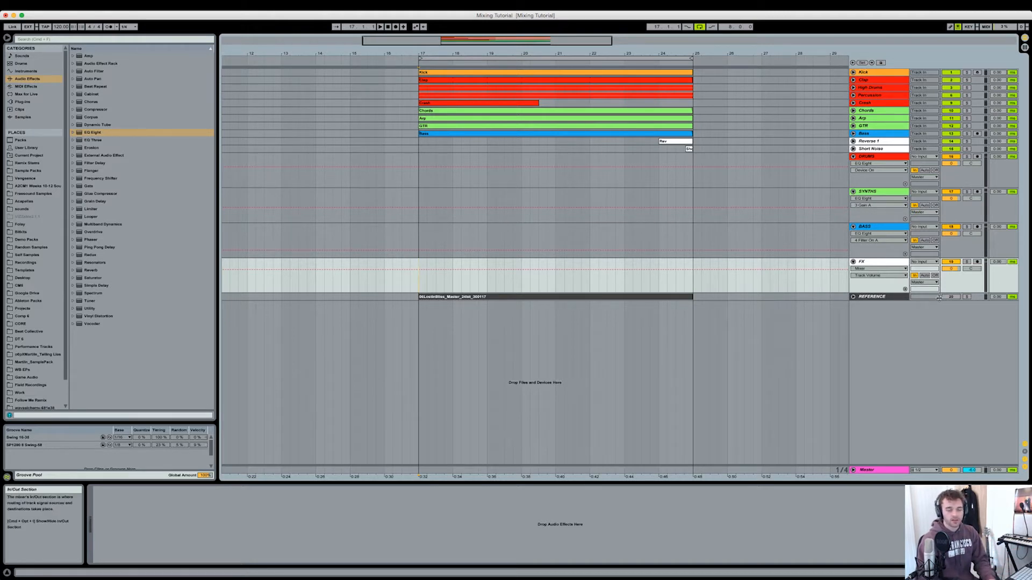
pyautogui.press('space')
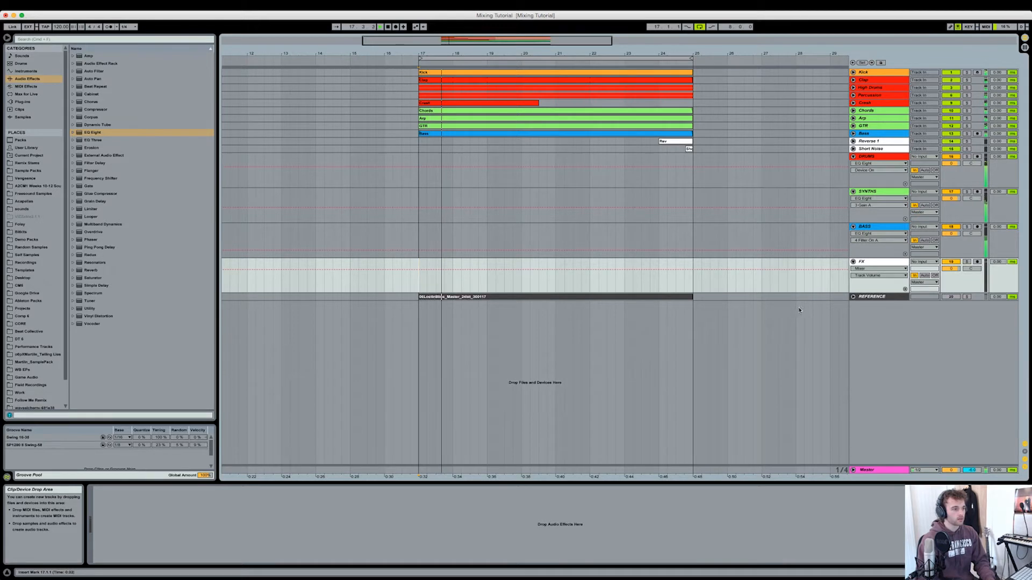
pyautogui.click(967, 296)
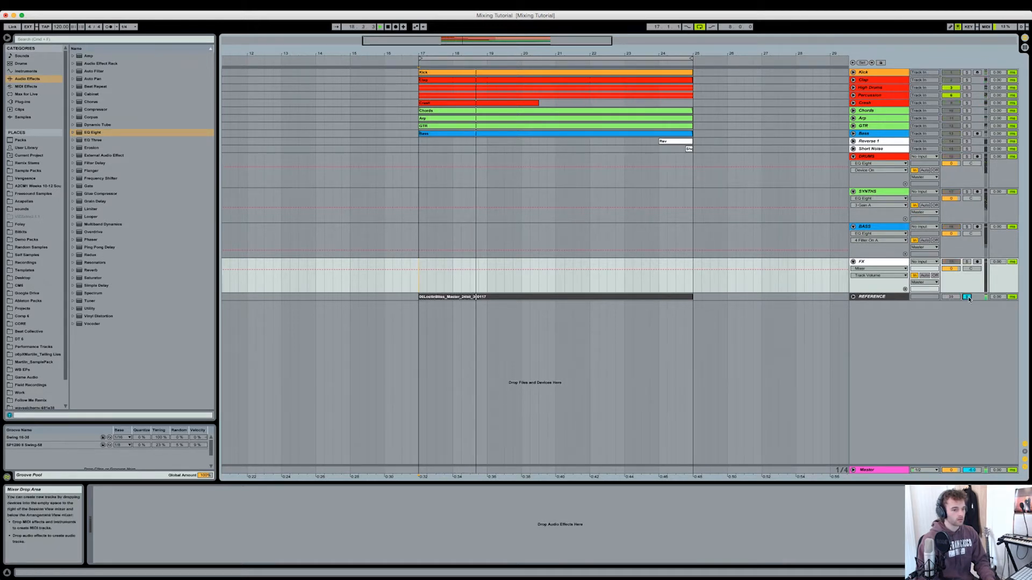
pyautogui.click(967, 297)
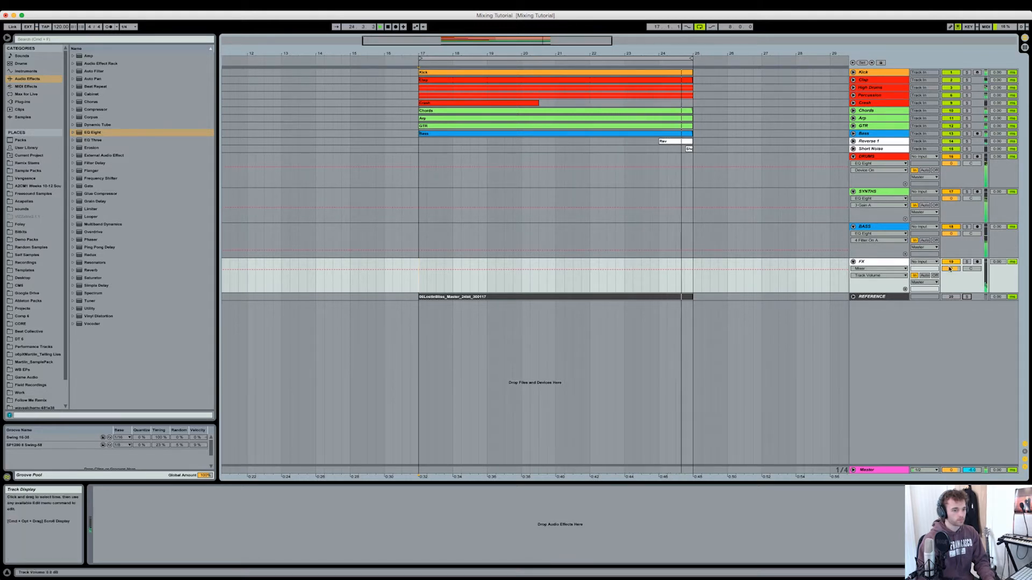
pyautogui.click(967, 297)
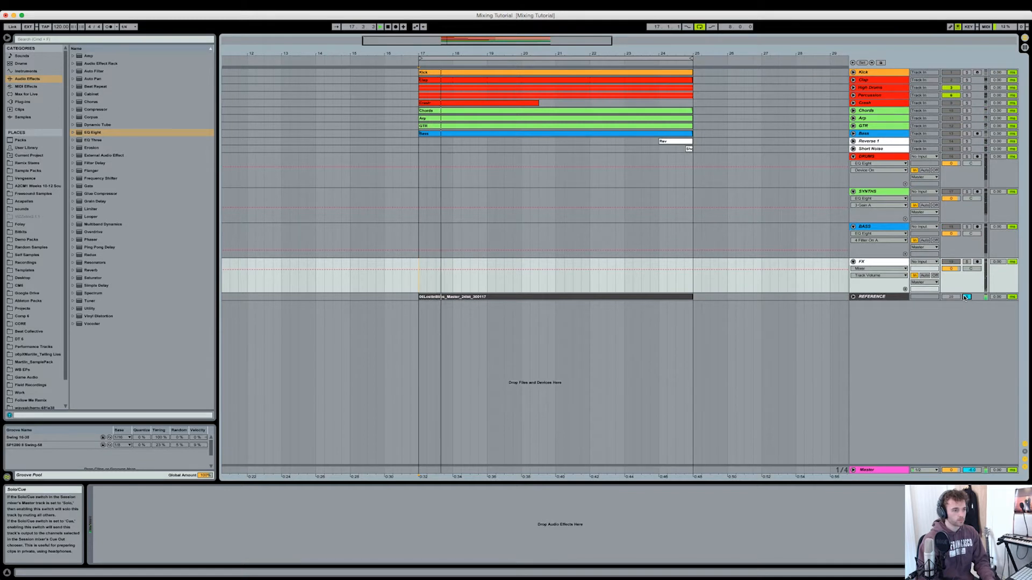
pyautogui.click(966, 297)
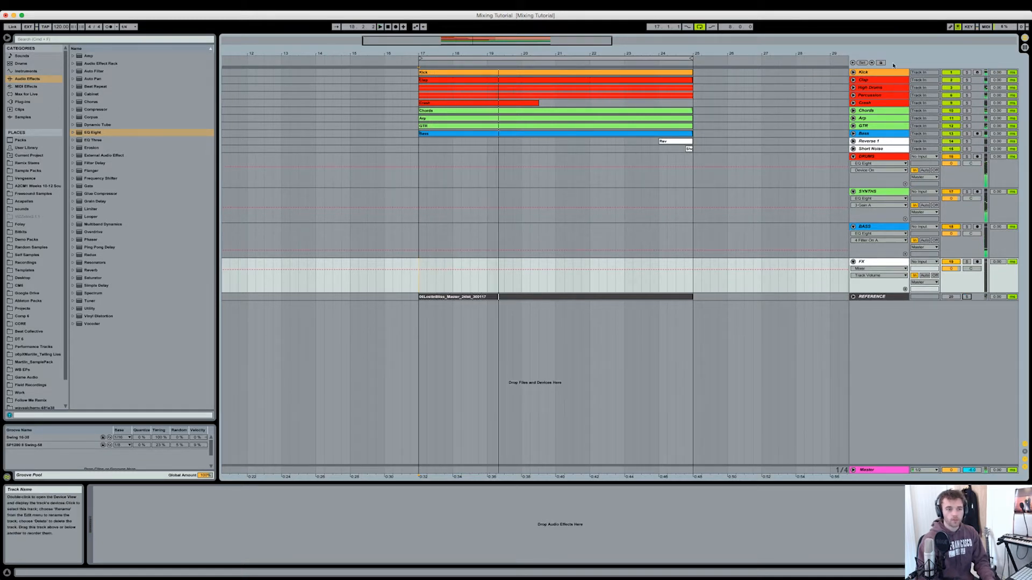
# Step: Unfold the Kick track and set its volume to -8.4 dB, checking it during playback
pyautogui.click(866, 72)
pyautogui.click(853, 72)
pyautogui.click(951, 79)
pyautogui.press('space')
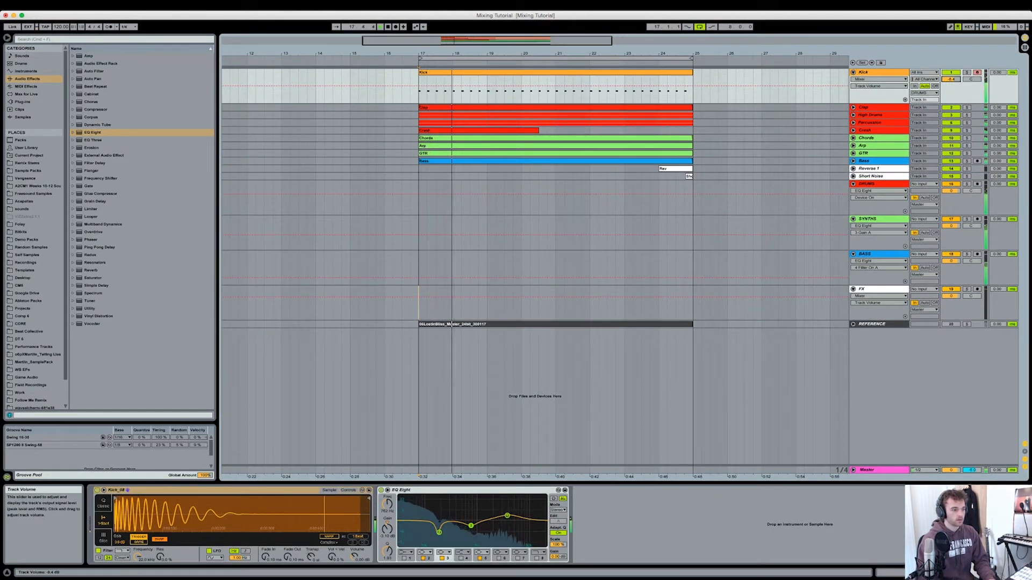
# Step: Inspect the DRUMS and Kick devices, check the track and Master peak levels in Session View during playback, and return to Arrangement View
pyautogui.click(876, 184)
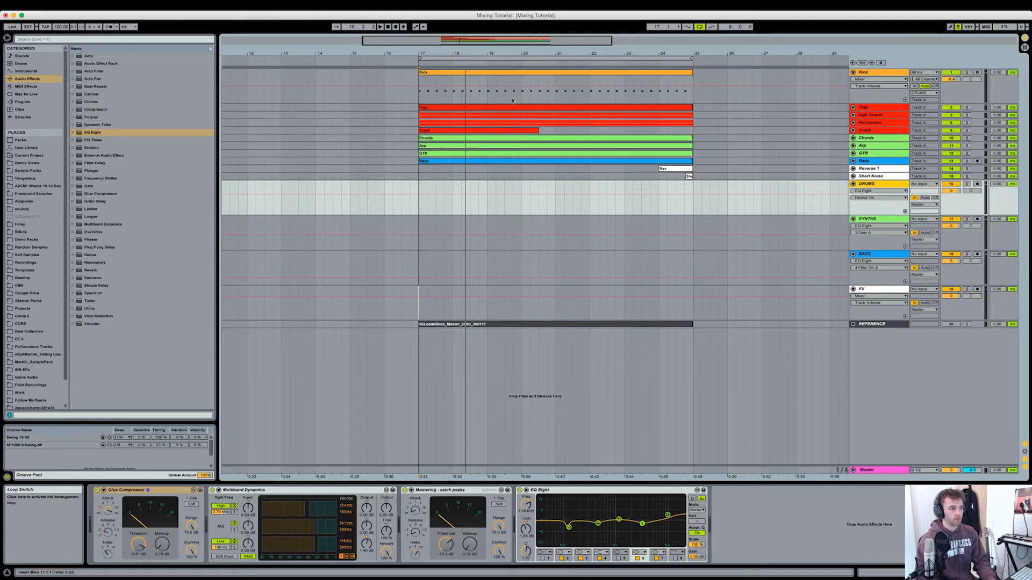
pyautogui.click(526, 75)
pyautogui.press('space')
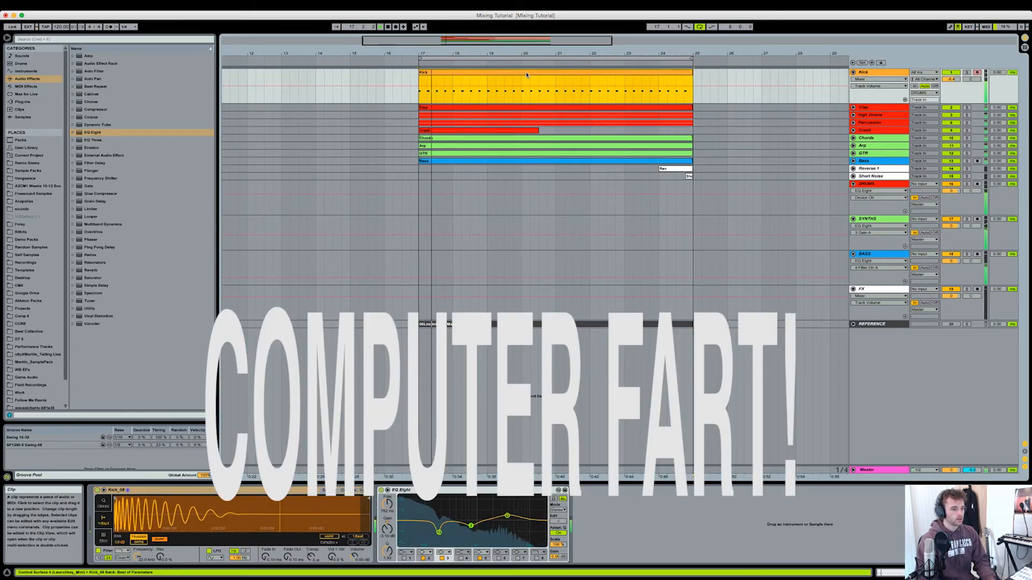
pyautogui.press('Tab')
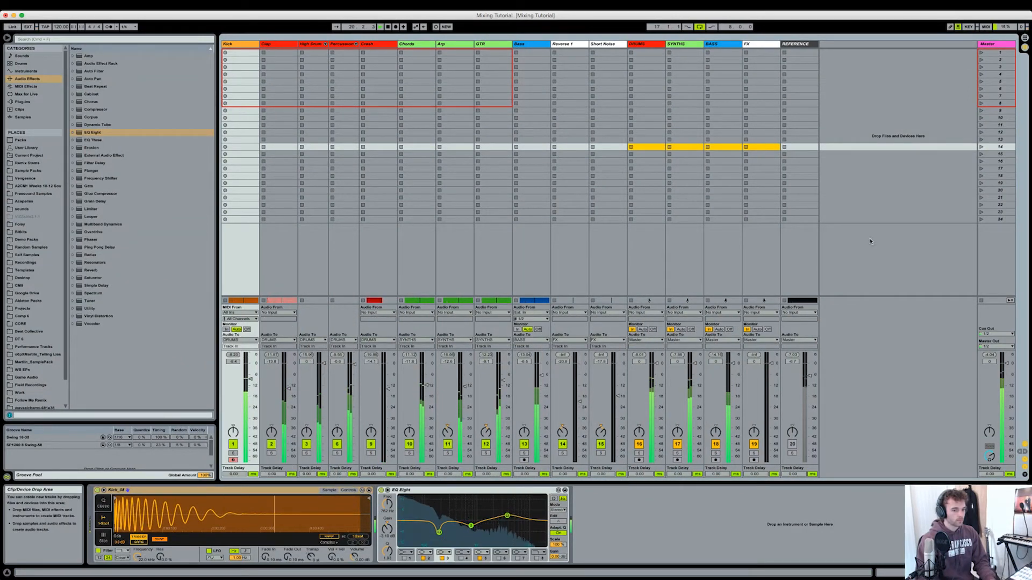
pyautogui.press('space')
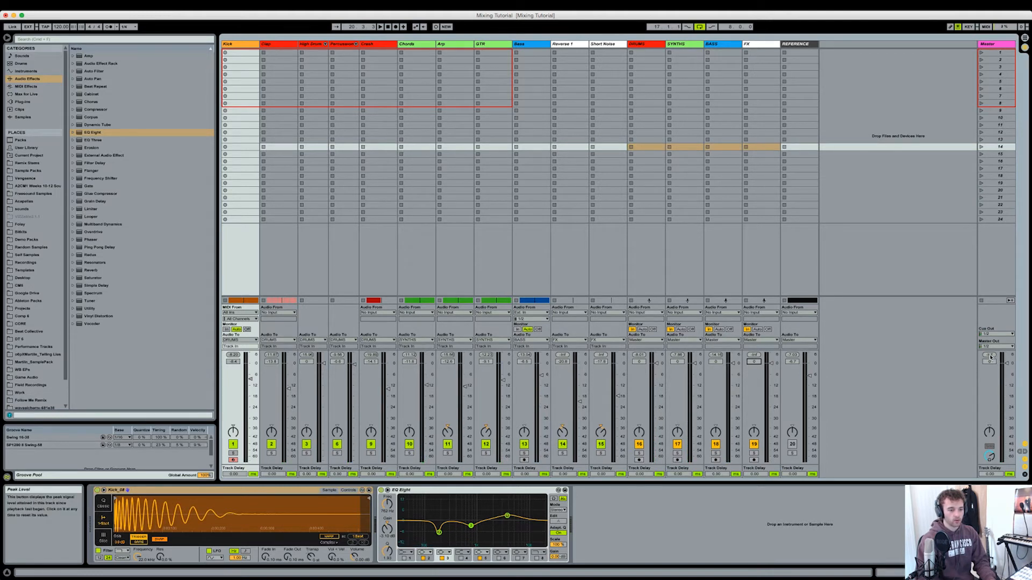
pyautogui.press('space')
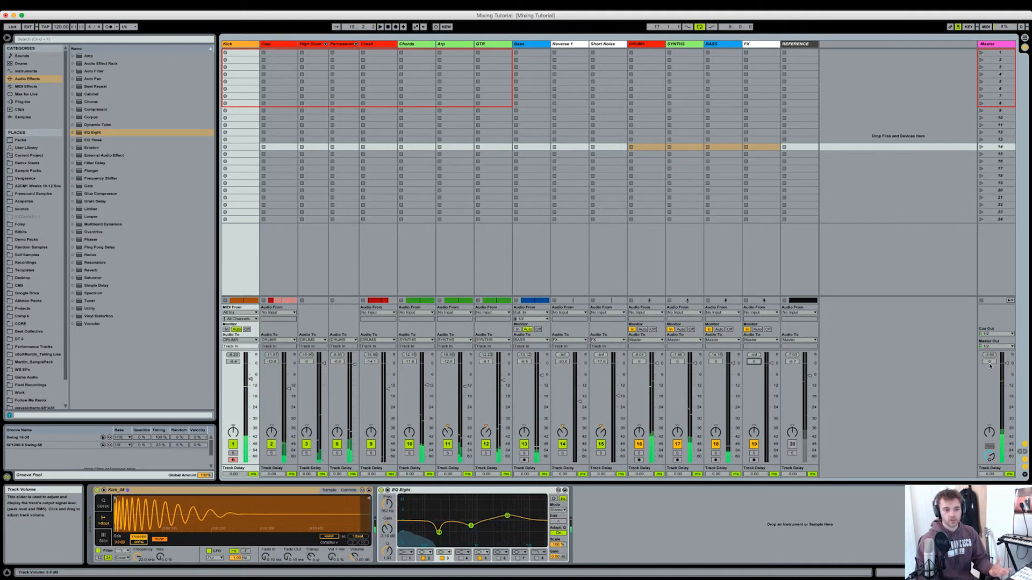
pyautogui.press('space')
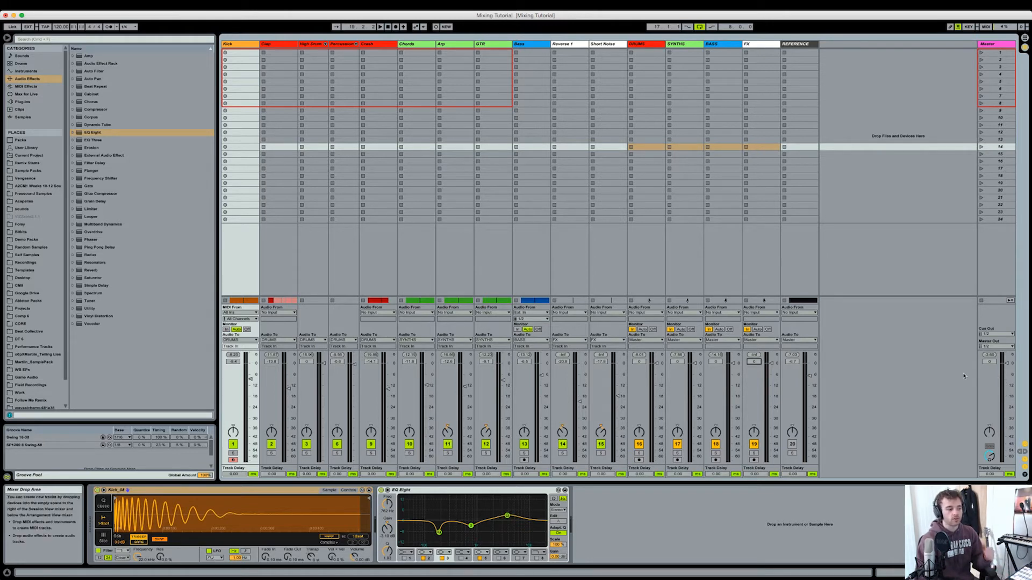
pyautogui.press('Tab')
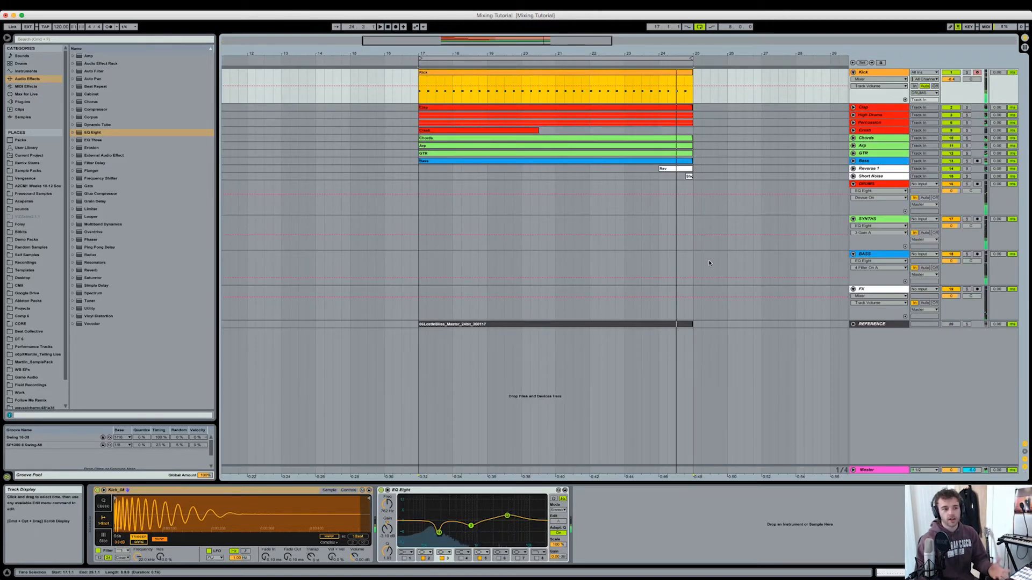
pyautogui.press('Tab')
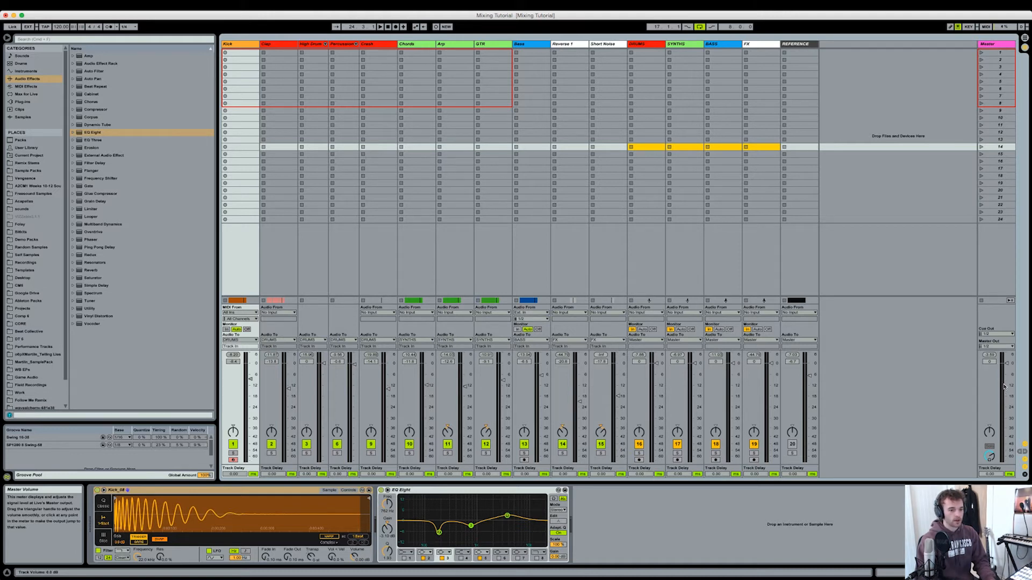
pyautogui.press('space')
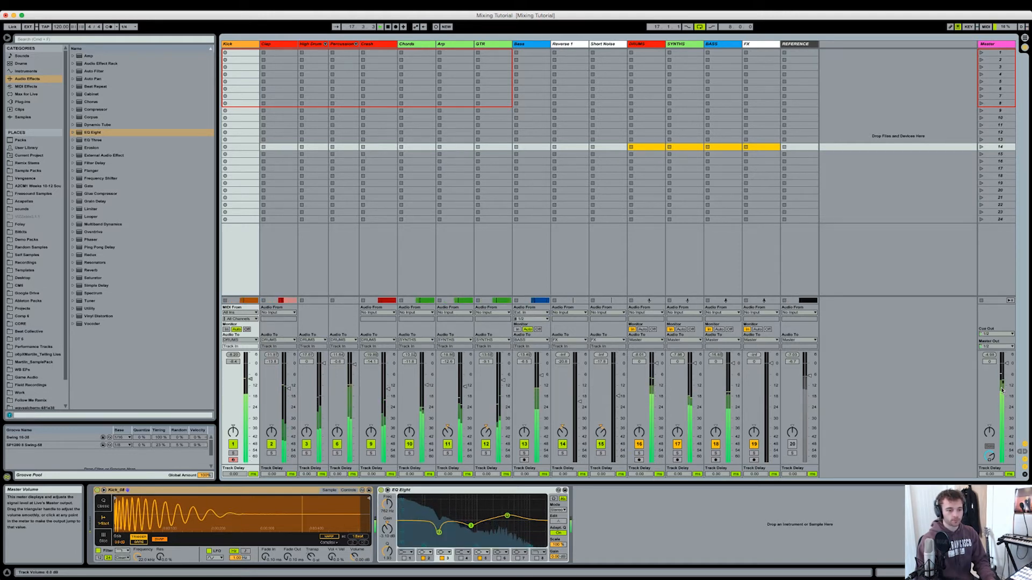
pyautogui.press('space')
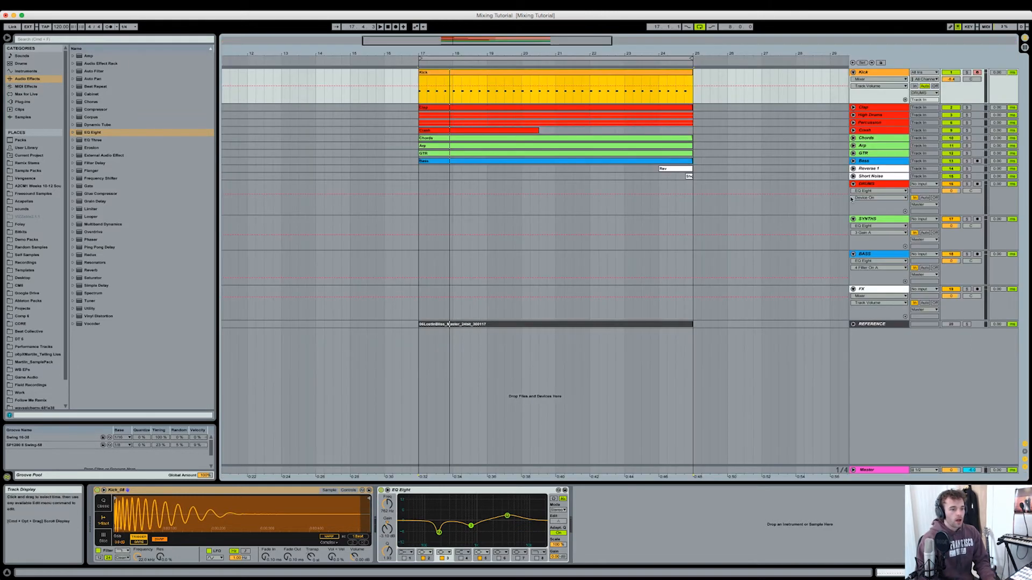
pyautogui.press('Tab')
# Step: Fold the DRUMS, SYNTHS and BASS bus tracks, leaving the FX bus selected and unfolded, with the insert marker at bar 17
pyautogui.click(853, 183)
pyautogui.click(853, 191)
pyautogui.click(853, 199)
pyautogui.click(751, 209)
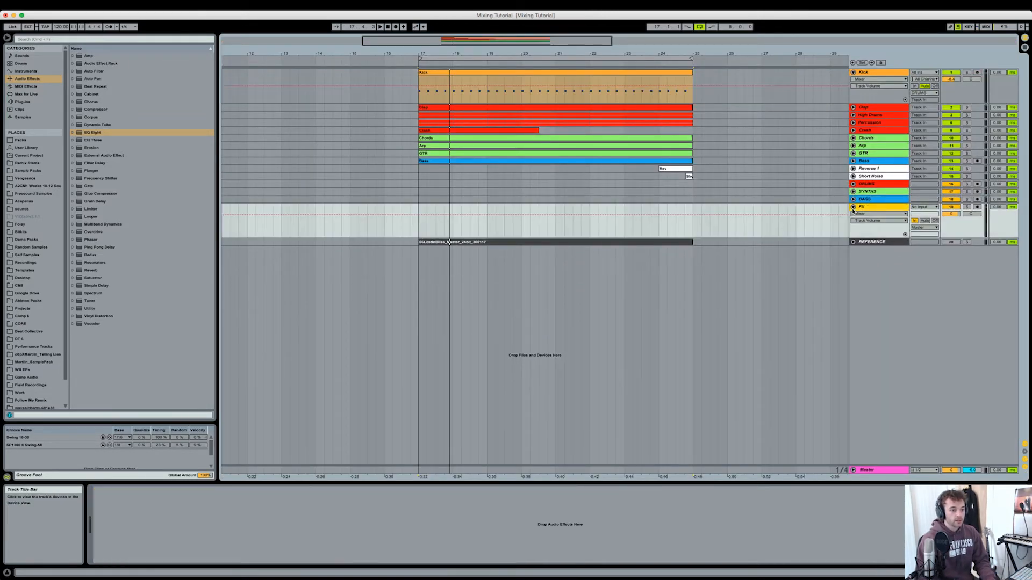
pyautogui.press('Left')
pyautogui.click(419, 209)
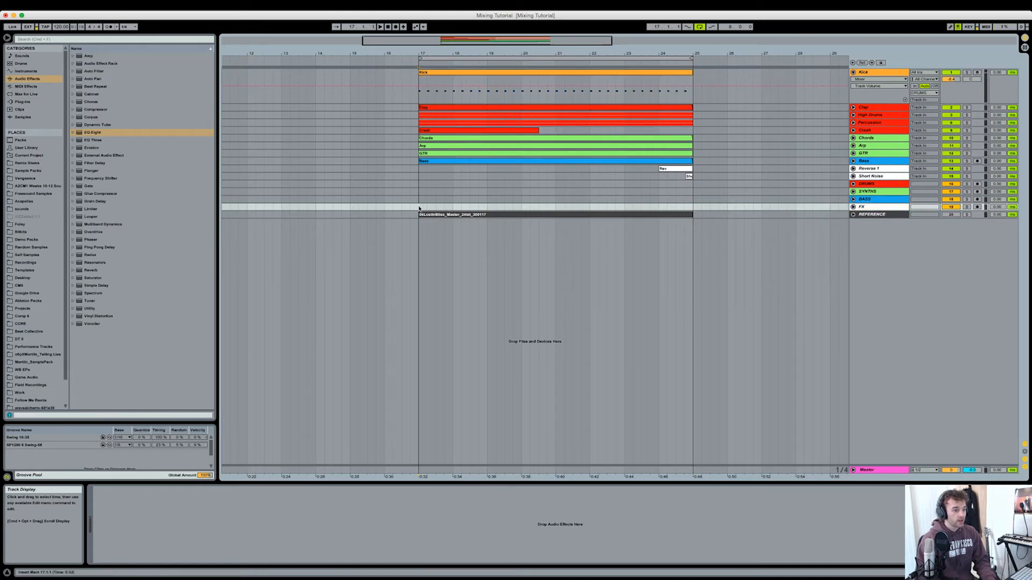
pyautogui.click(853, 207)
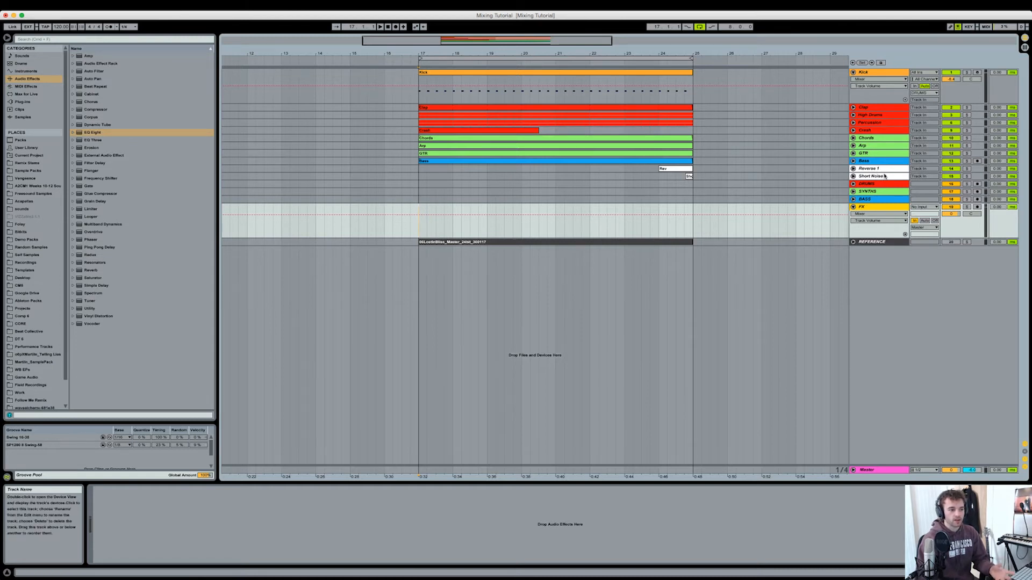
# Step: Add an EQ Eight to the FX bus, make band 1 a low cut, raise its frequency, and play from the Reverse 1 clip
pyautogui.doubleClick(98, 132)
pyautogui.click(122, 552)
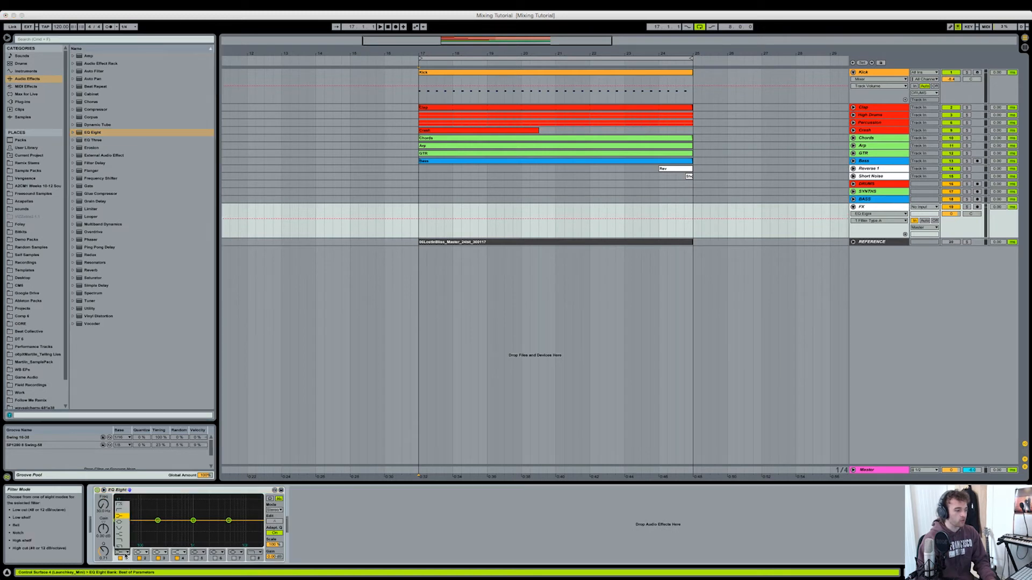
pyautogui.click(123, 510)
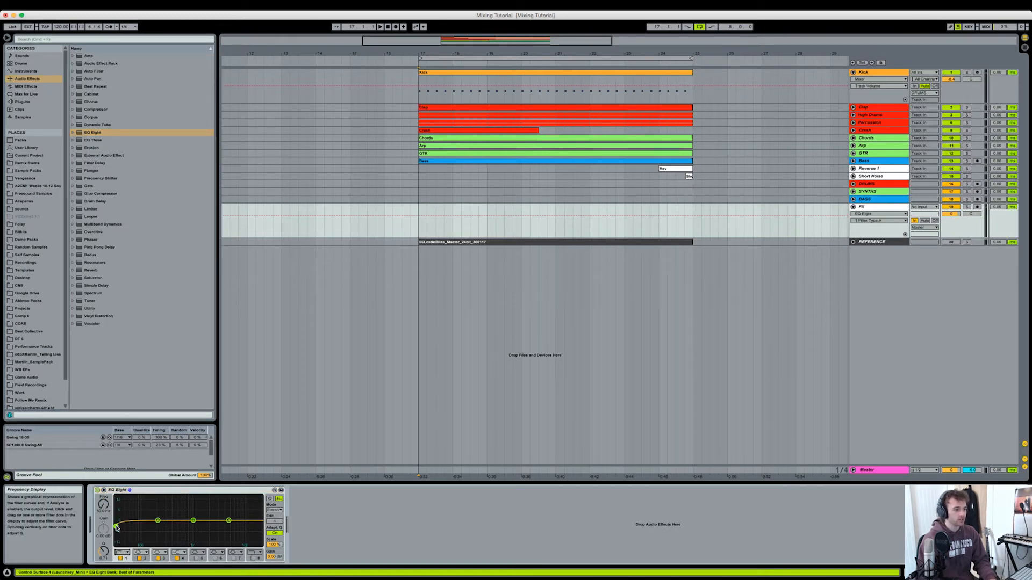
pyautogui.press('space')
pyautogui.moveTo(116, 526); pyautogui.dragTo(145, 527)
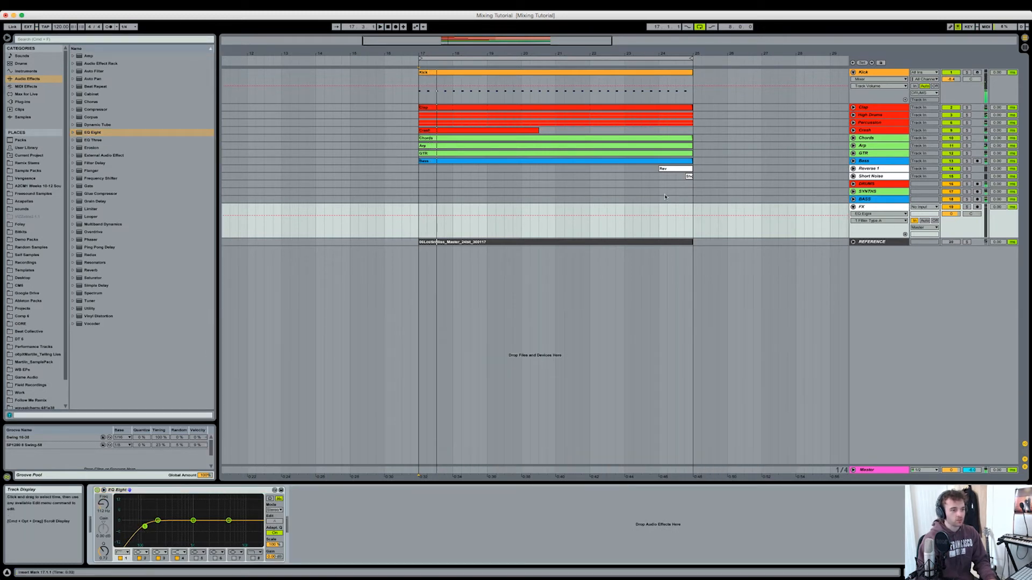
pyautogui.click(660, 199)
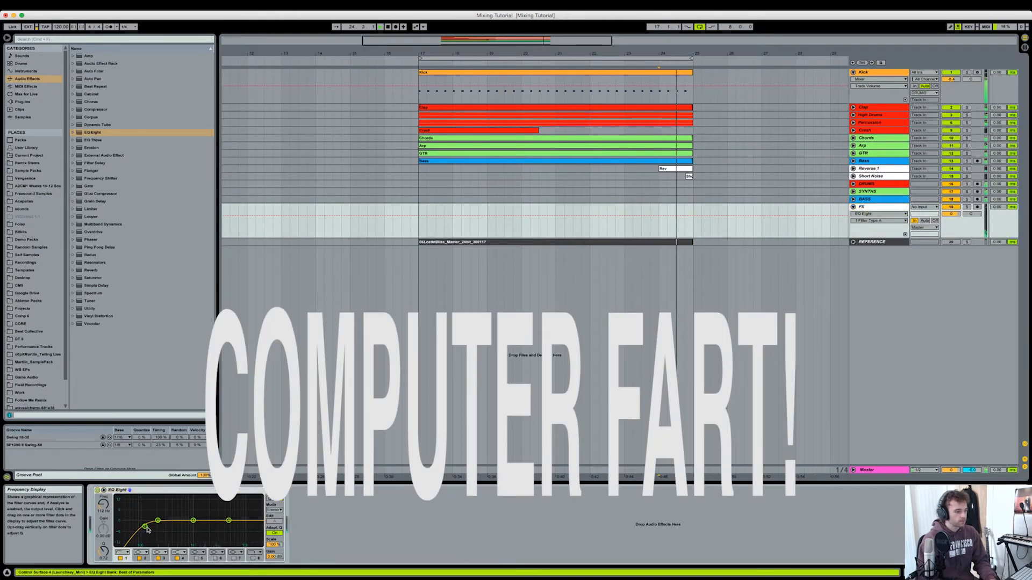
# Step: Raise the low cut frequency of the FX bus's EQ Eight slightly and turn off its bands 2, 3 and 4
pyautogui.moveTo(145, 530); pyautogui.dragTo(150, 529)
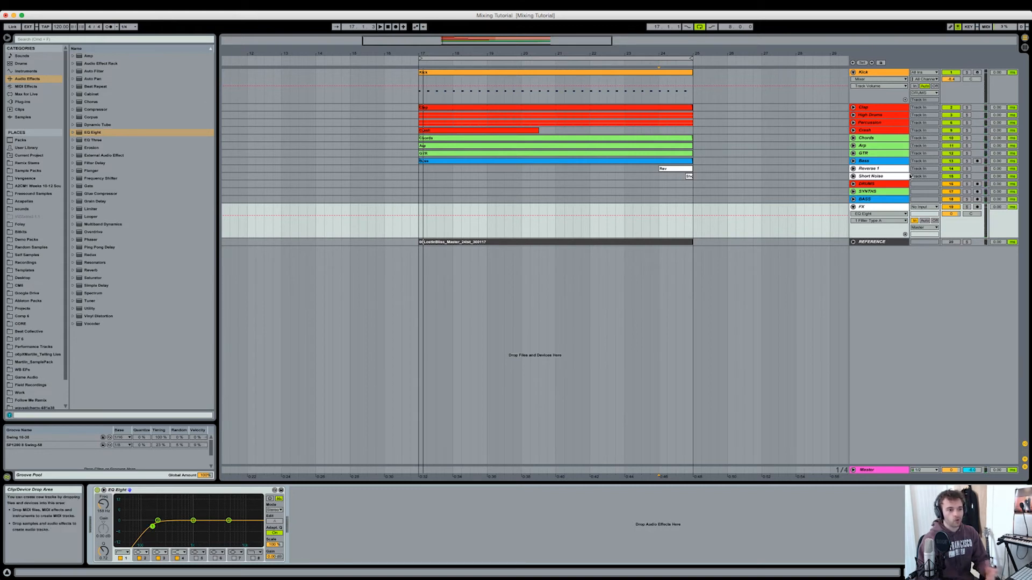
pyautogui.click(140, 559)
pyautogui.click(158, 558)
pyautogui.click(177, 559)
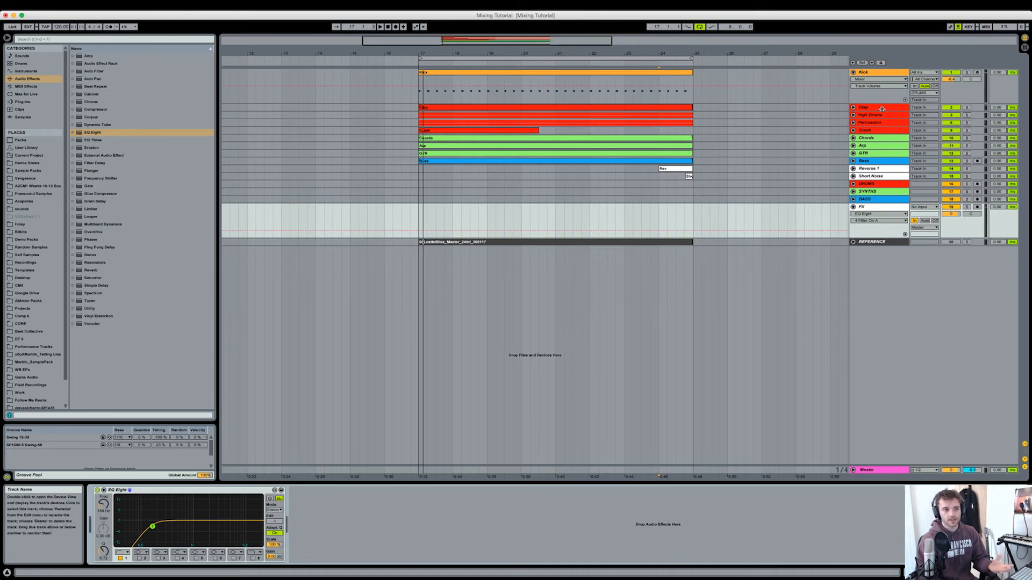
# Step: Collapse the Glue Compressor, Multiband Dynamics, Mastering - catch peaks and EQ Eight devices on the DRUMS bus
pyautogui.click(880, 186)
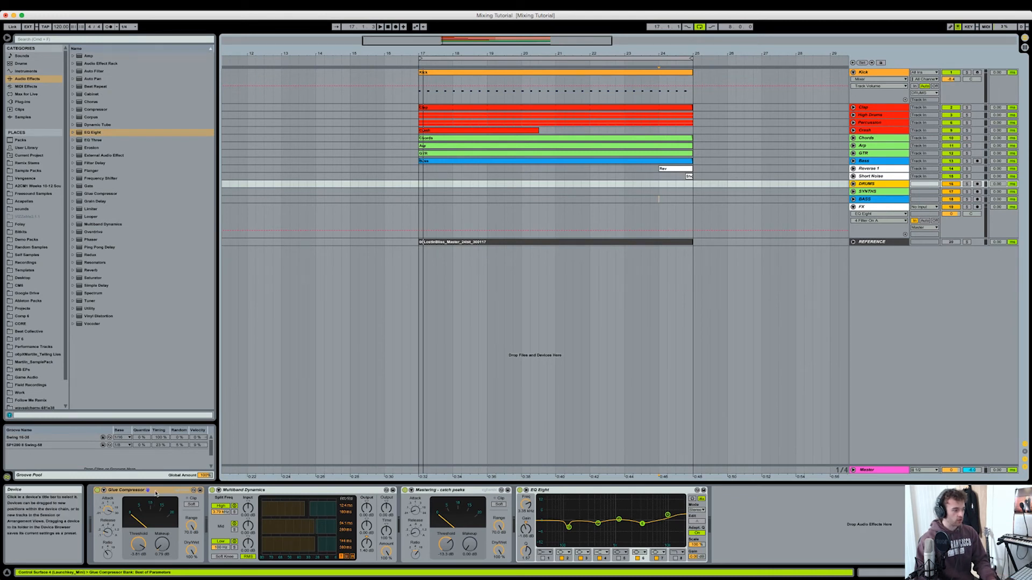
pyautogui.doubleClick(301, 491)
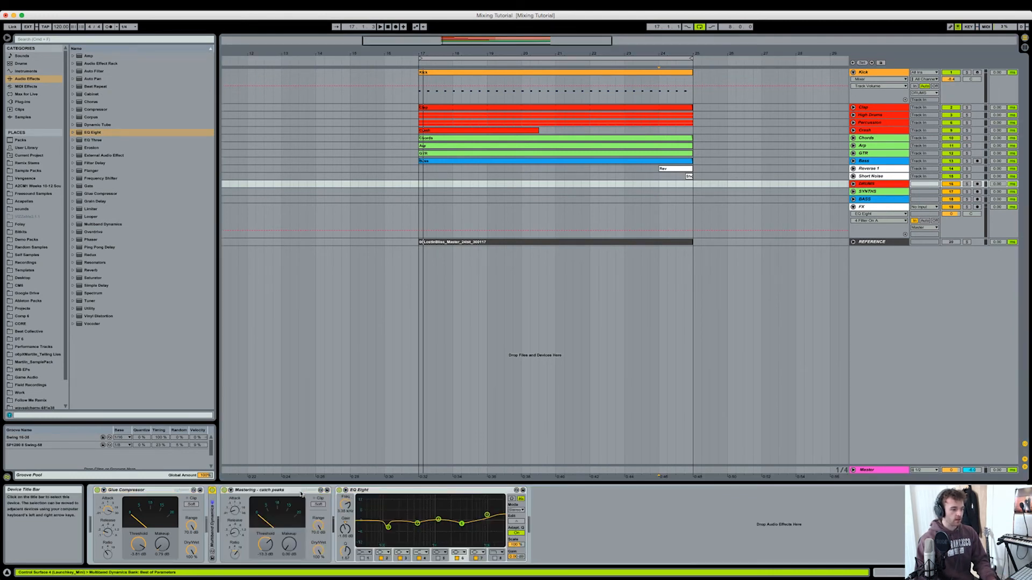
pyautogui.doubleClick(302, 491)
pyautogui.doubleClick(301, 491)
pyautogui.doubleClick(125, 490)
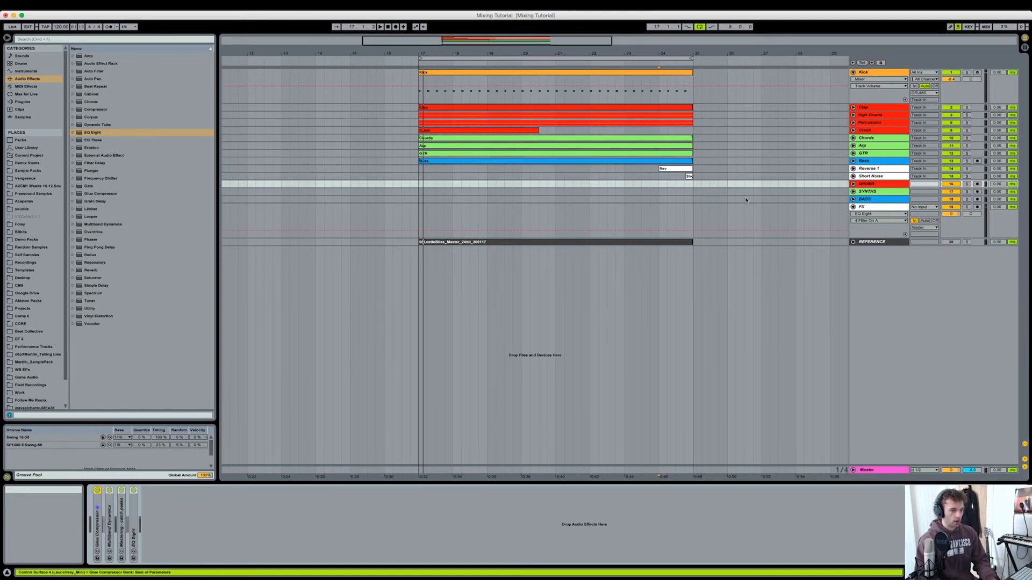
# Step: Fold the FX bus and Kick tracks, leaving the BASS bus selected with the insert marker at bar 17
pyautogui.click(619, 196)
pyautogui.click(624, 207)
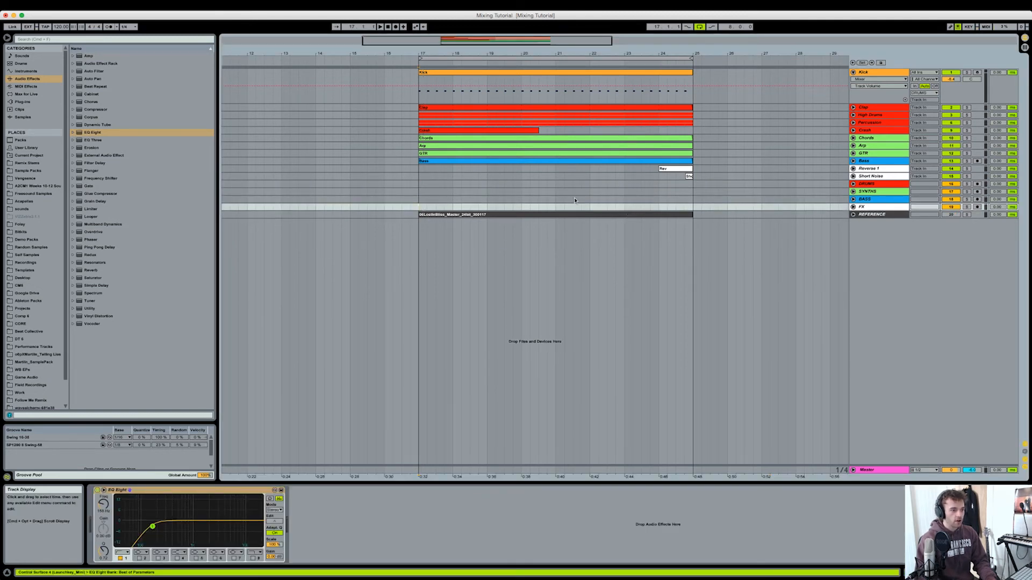
pyautogui.click(555, 200)
pyautogui.click(419, 201)
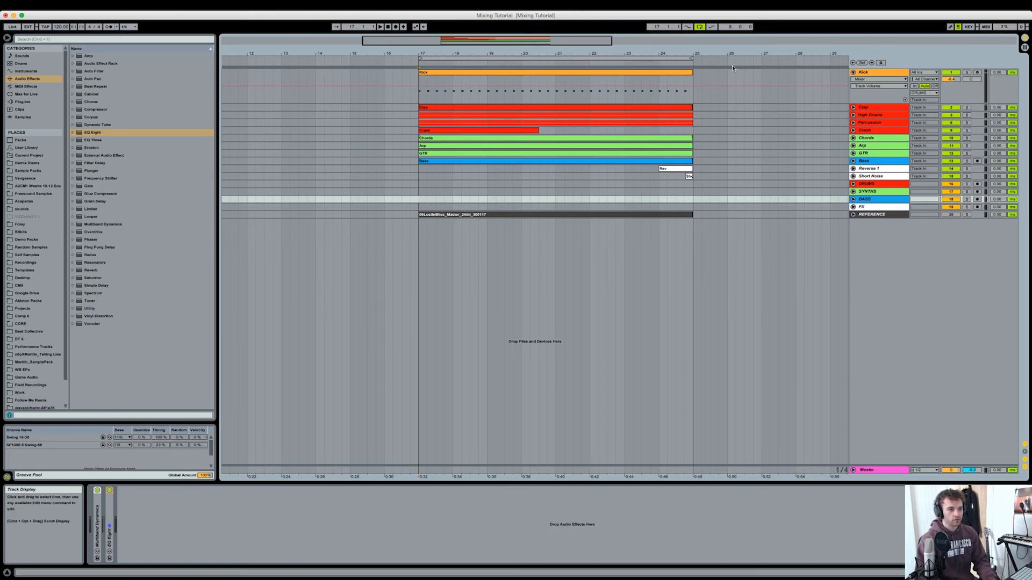
pyautogui.click(852, 72)
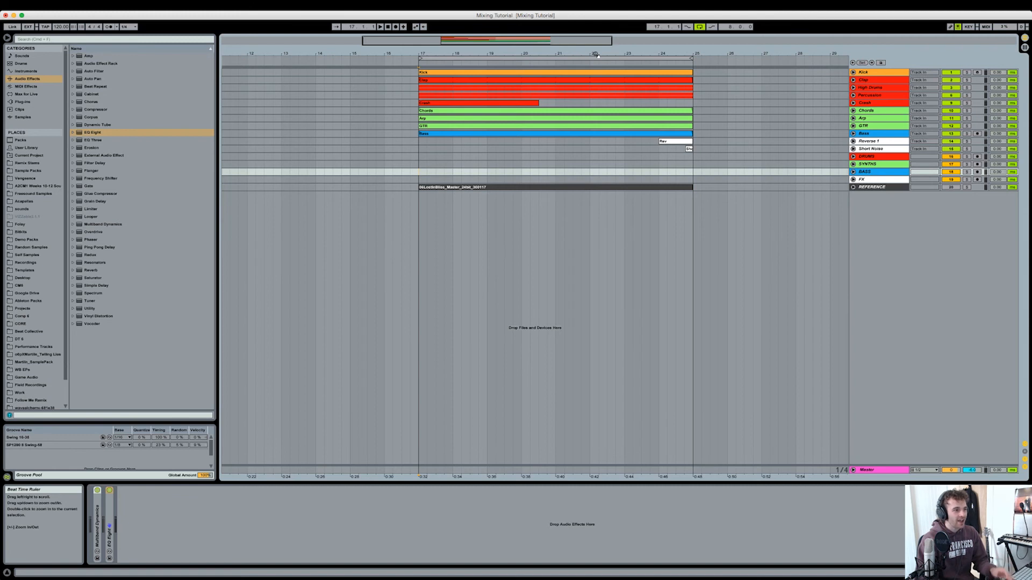
# Step: Select the DRUMS, SYNTHS, BASS and FX bus tracks together at bar 17
pyautogui.moveTo(597, 54); pyautogui.dragTo(595, 52)
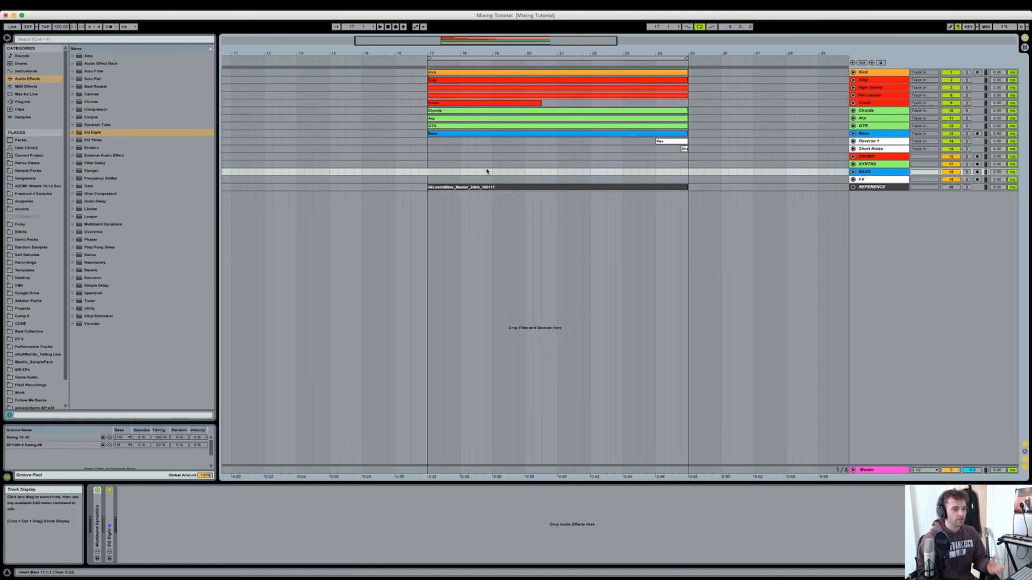
pyautogui.click(436, 156)
pyautogui.keyDown('shift'); pyautogui.click(437, 180); pyautogui.keyUp('shift')
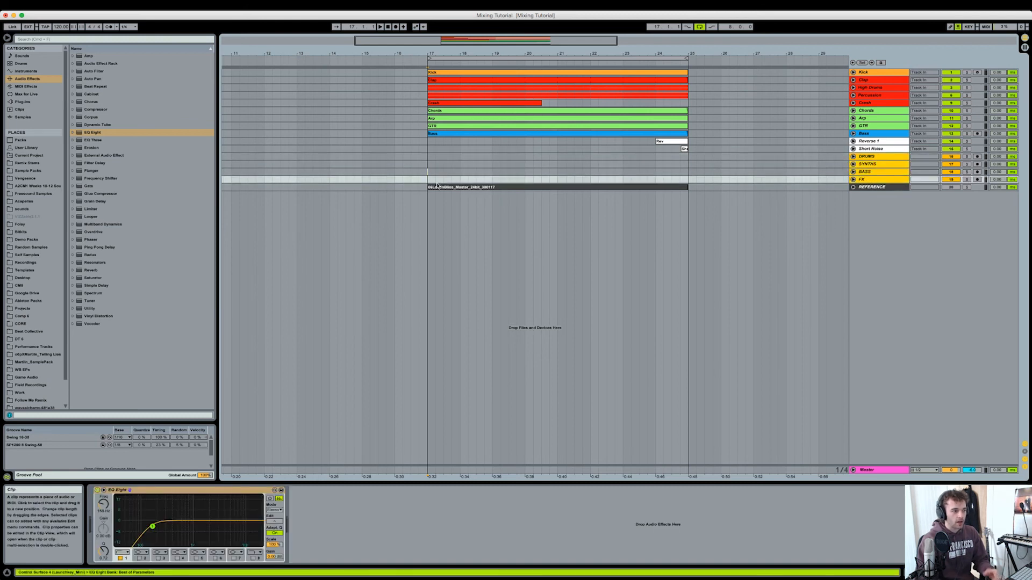